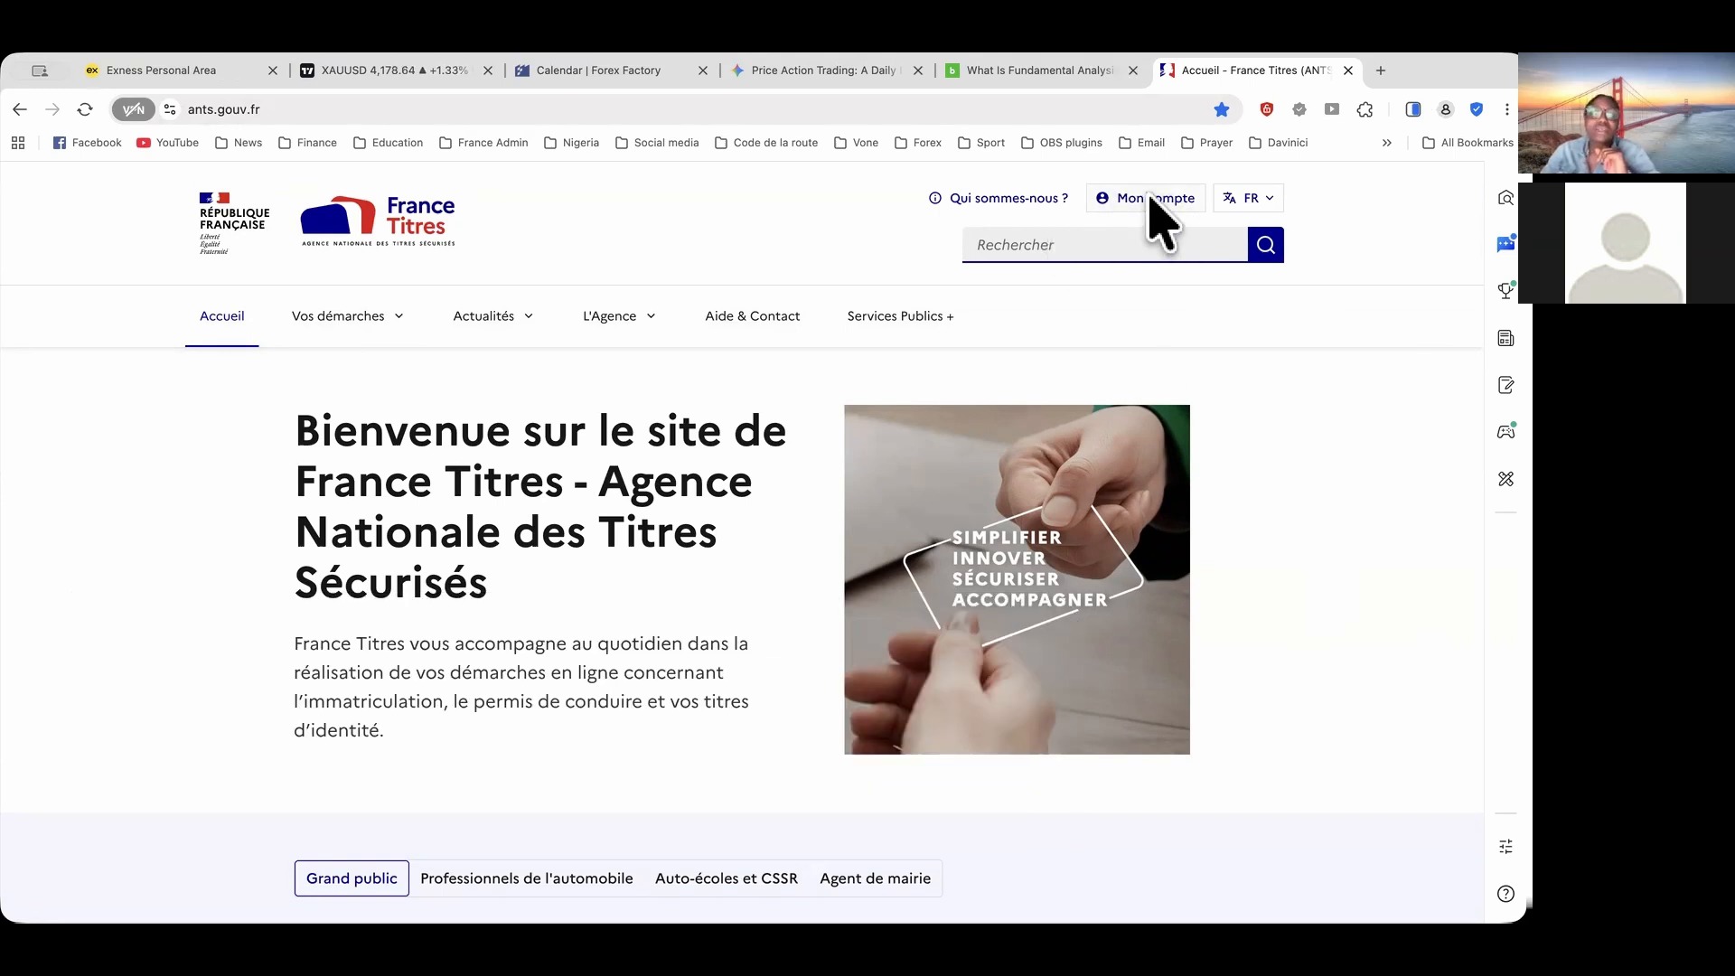
Open the personal account sign-in page from the France Titres home page
scroll(1173, 592, down, 6)
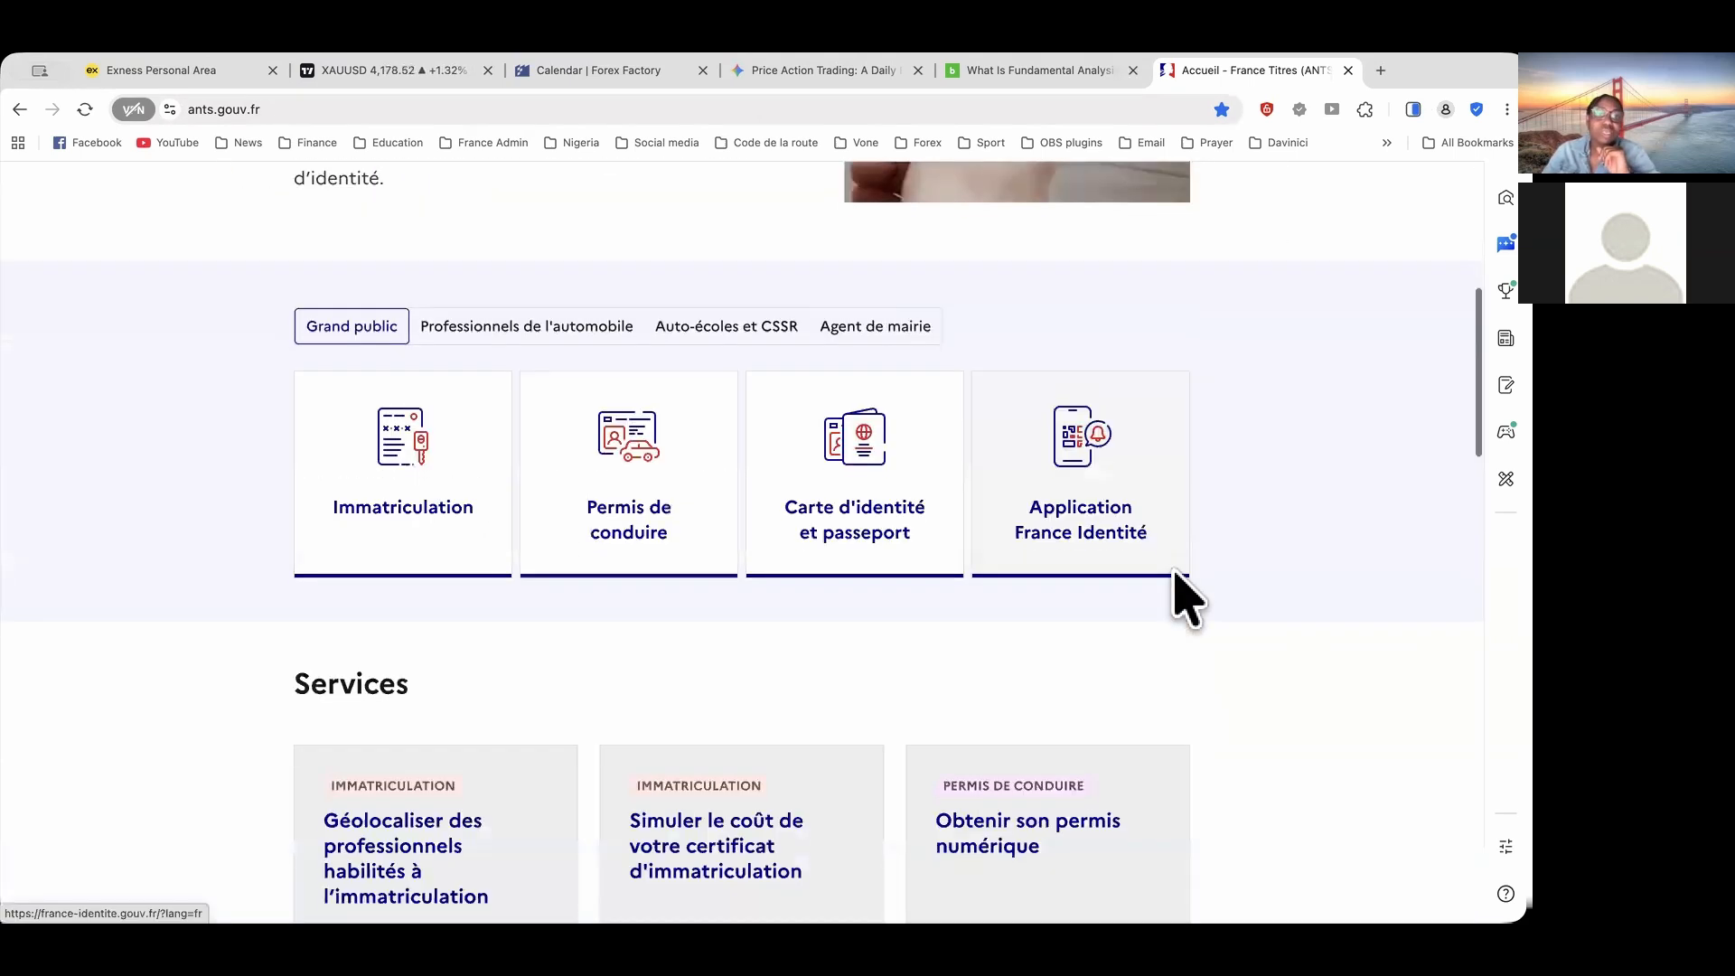
scroll(705, 477, up, 6)
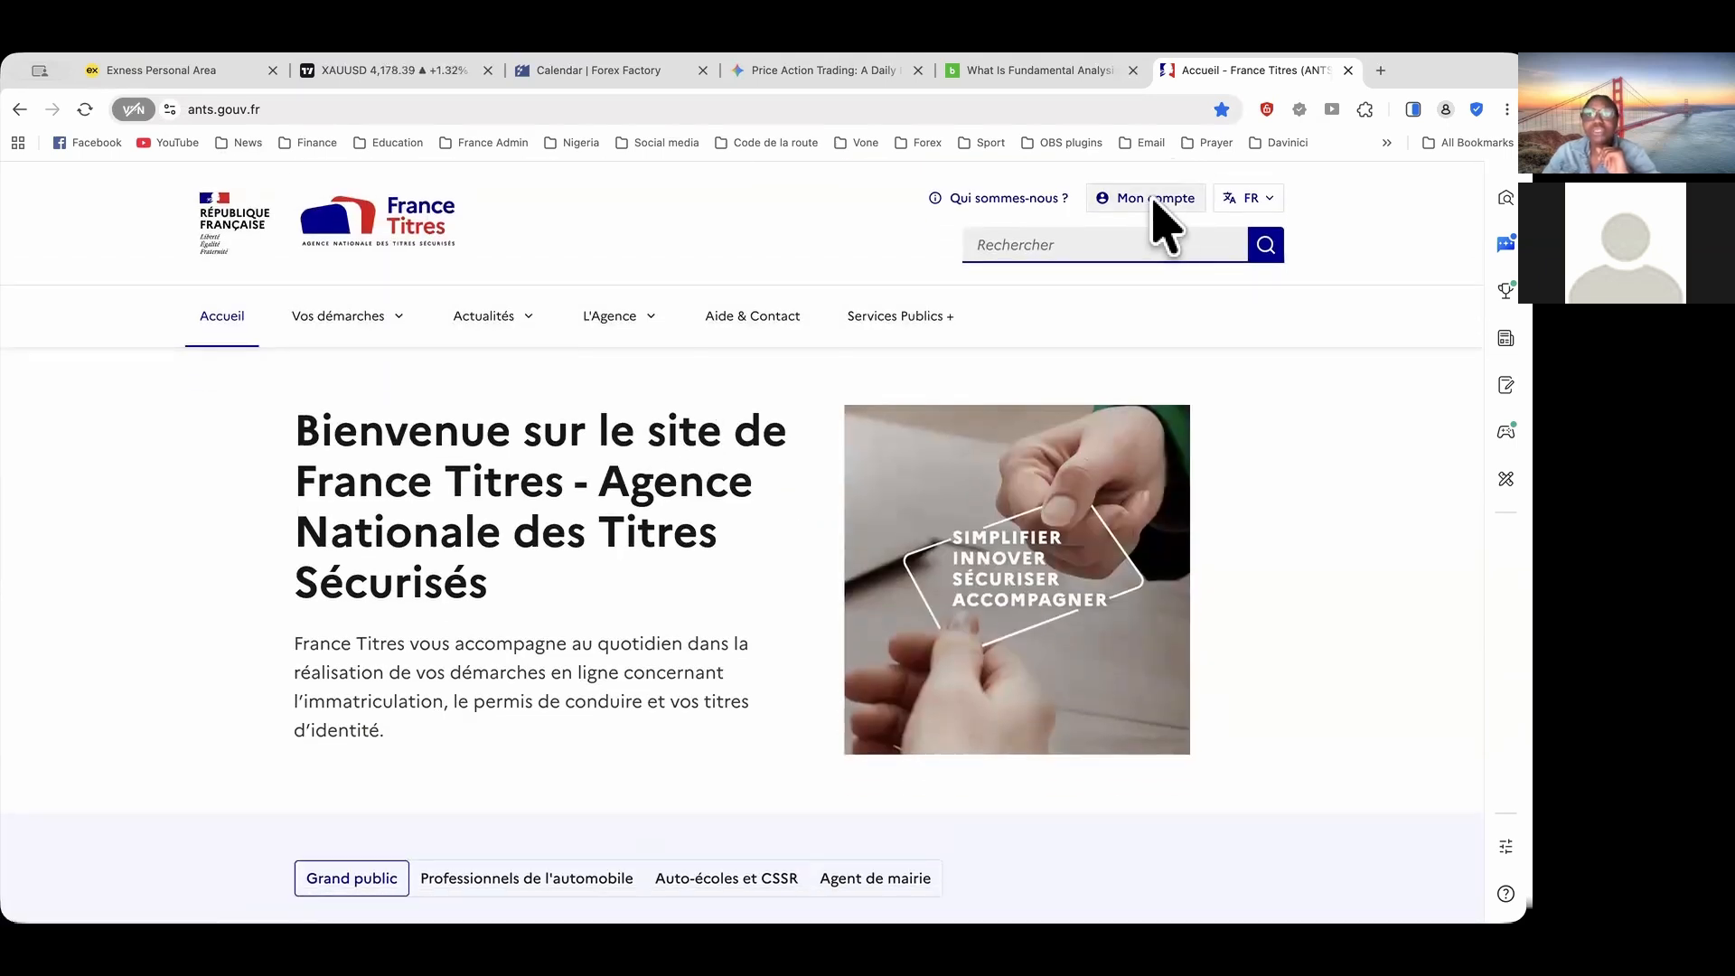
click(1155, 201)
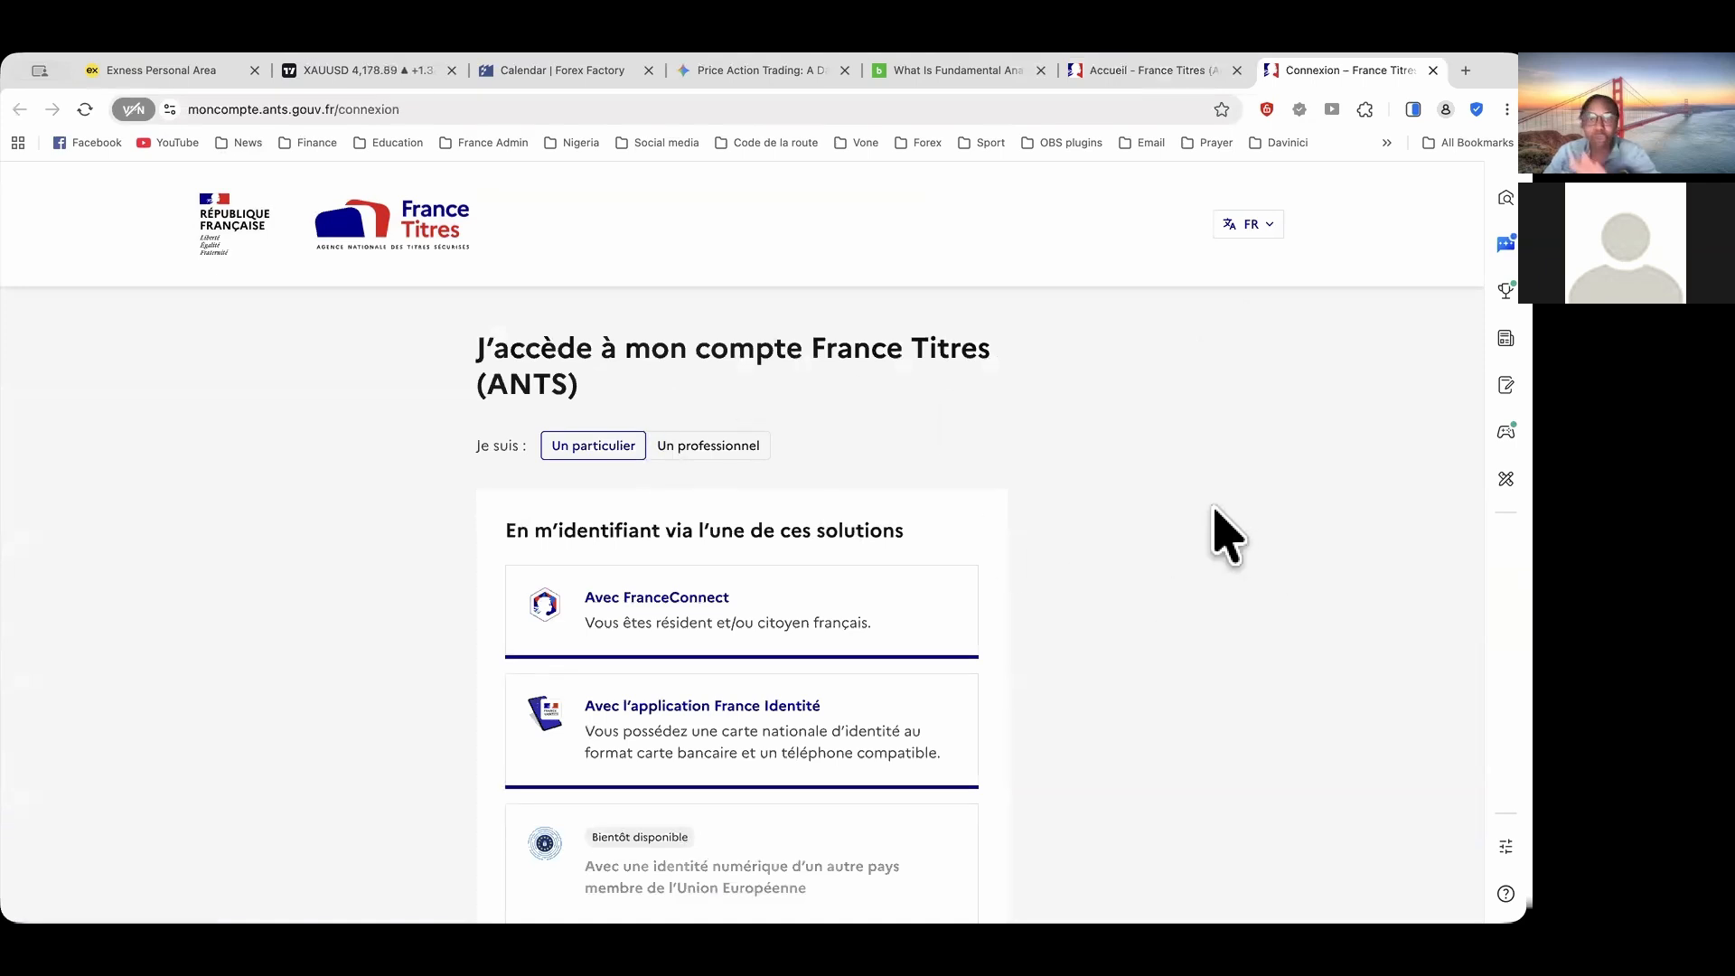
Go from the sign-in page to the creation of a new France Titres account
scroll(1236, 535, down, 5)
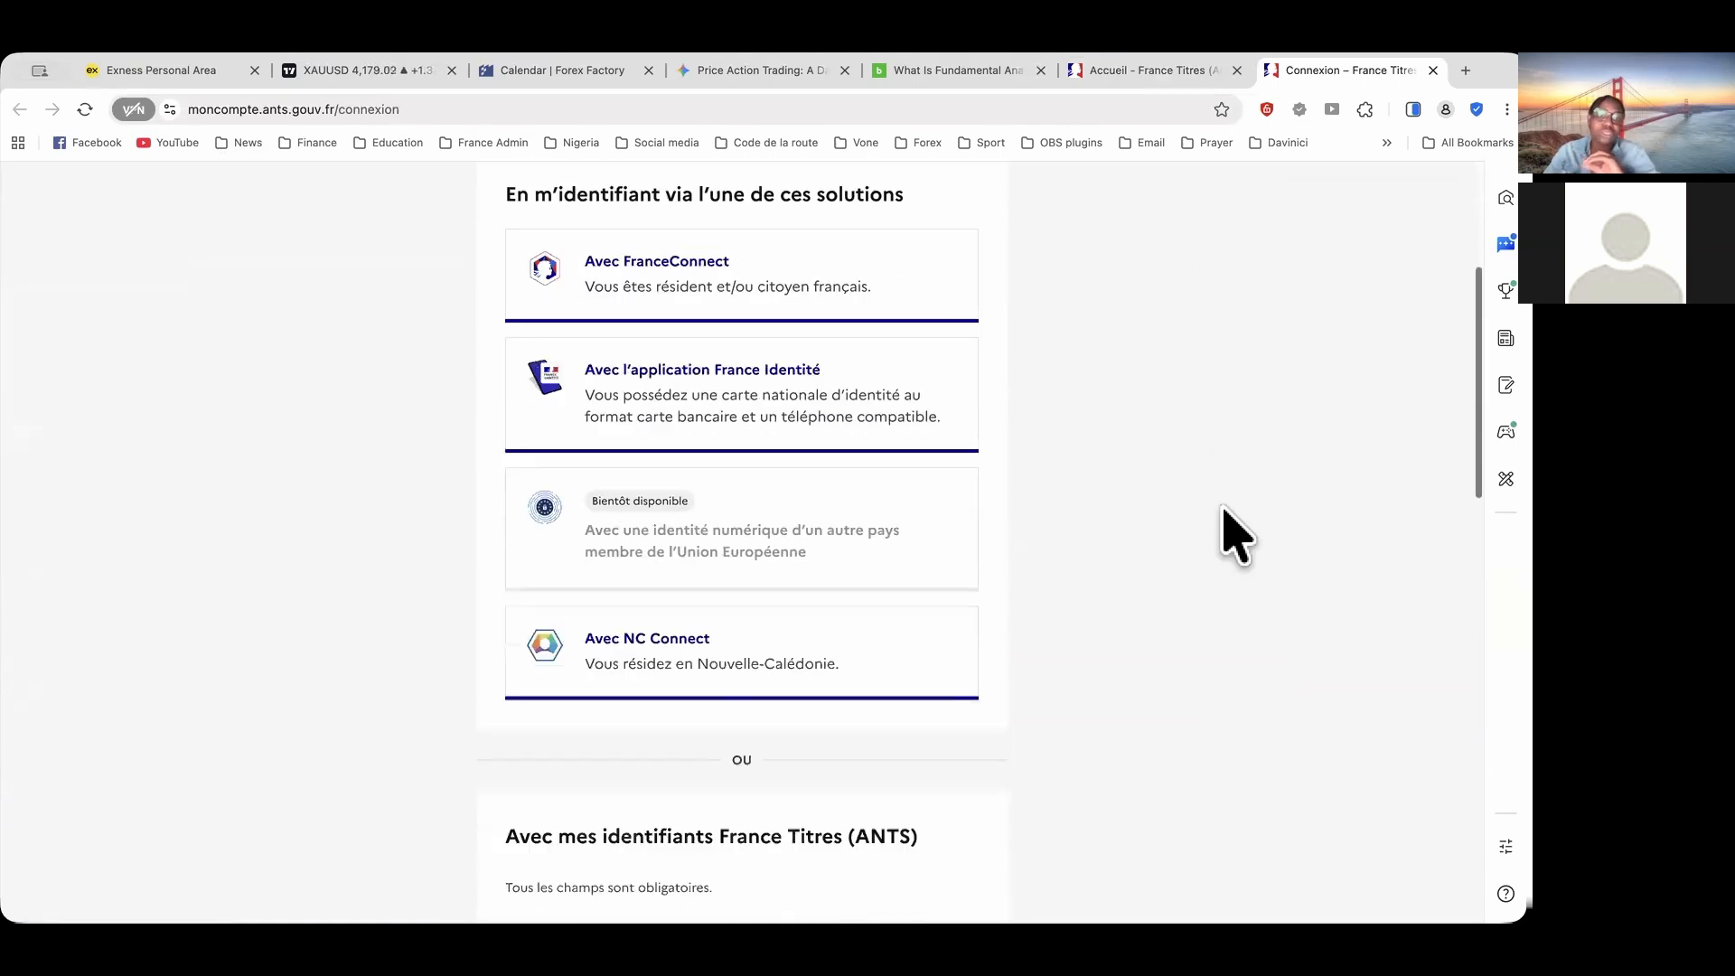
scroll(1236, 535, down, 5)
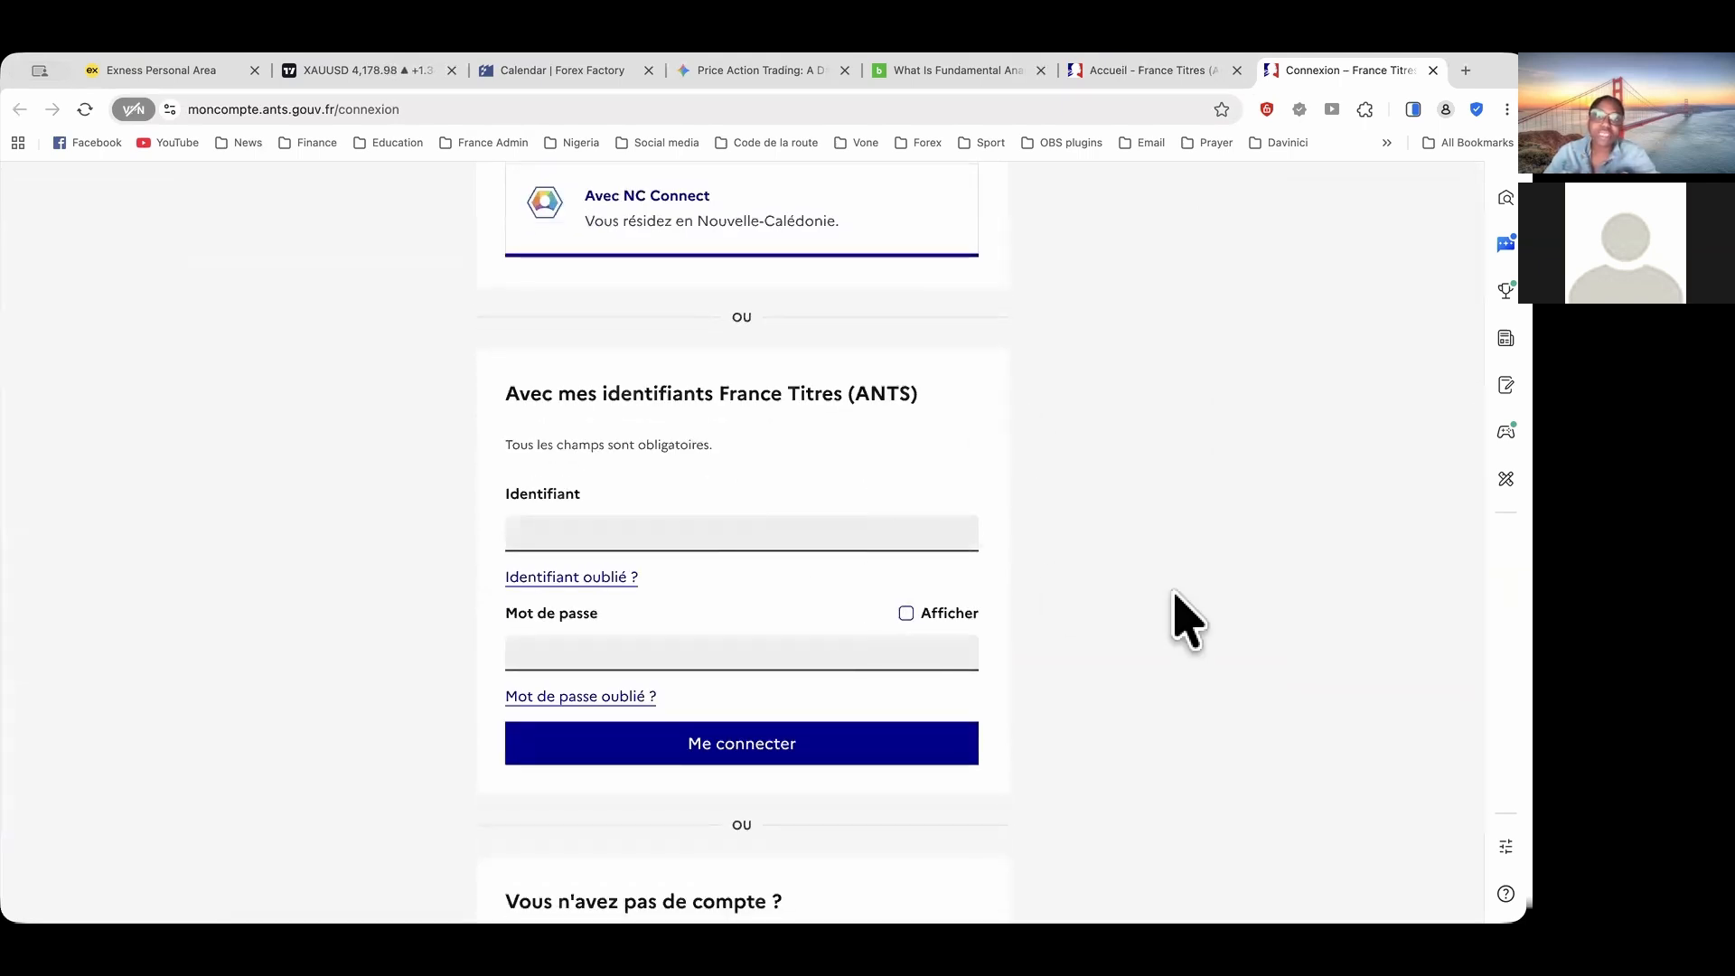
scroll(714, 646, down, 4)
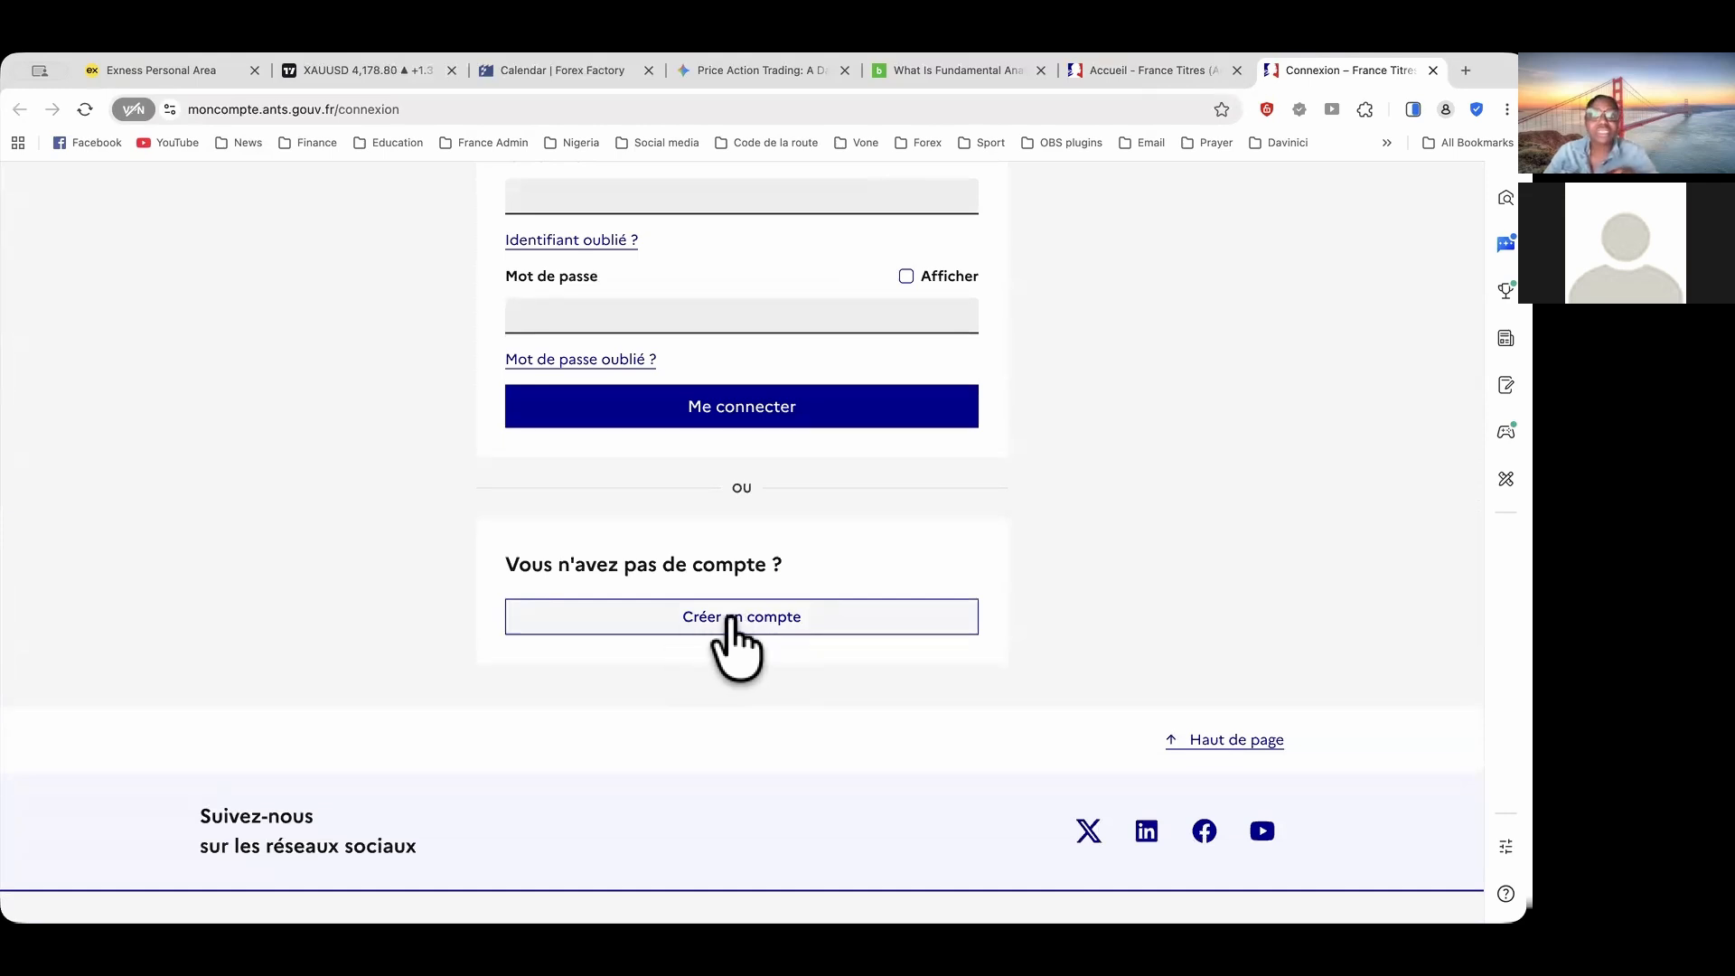
click(738, 624)
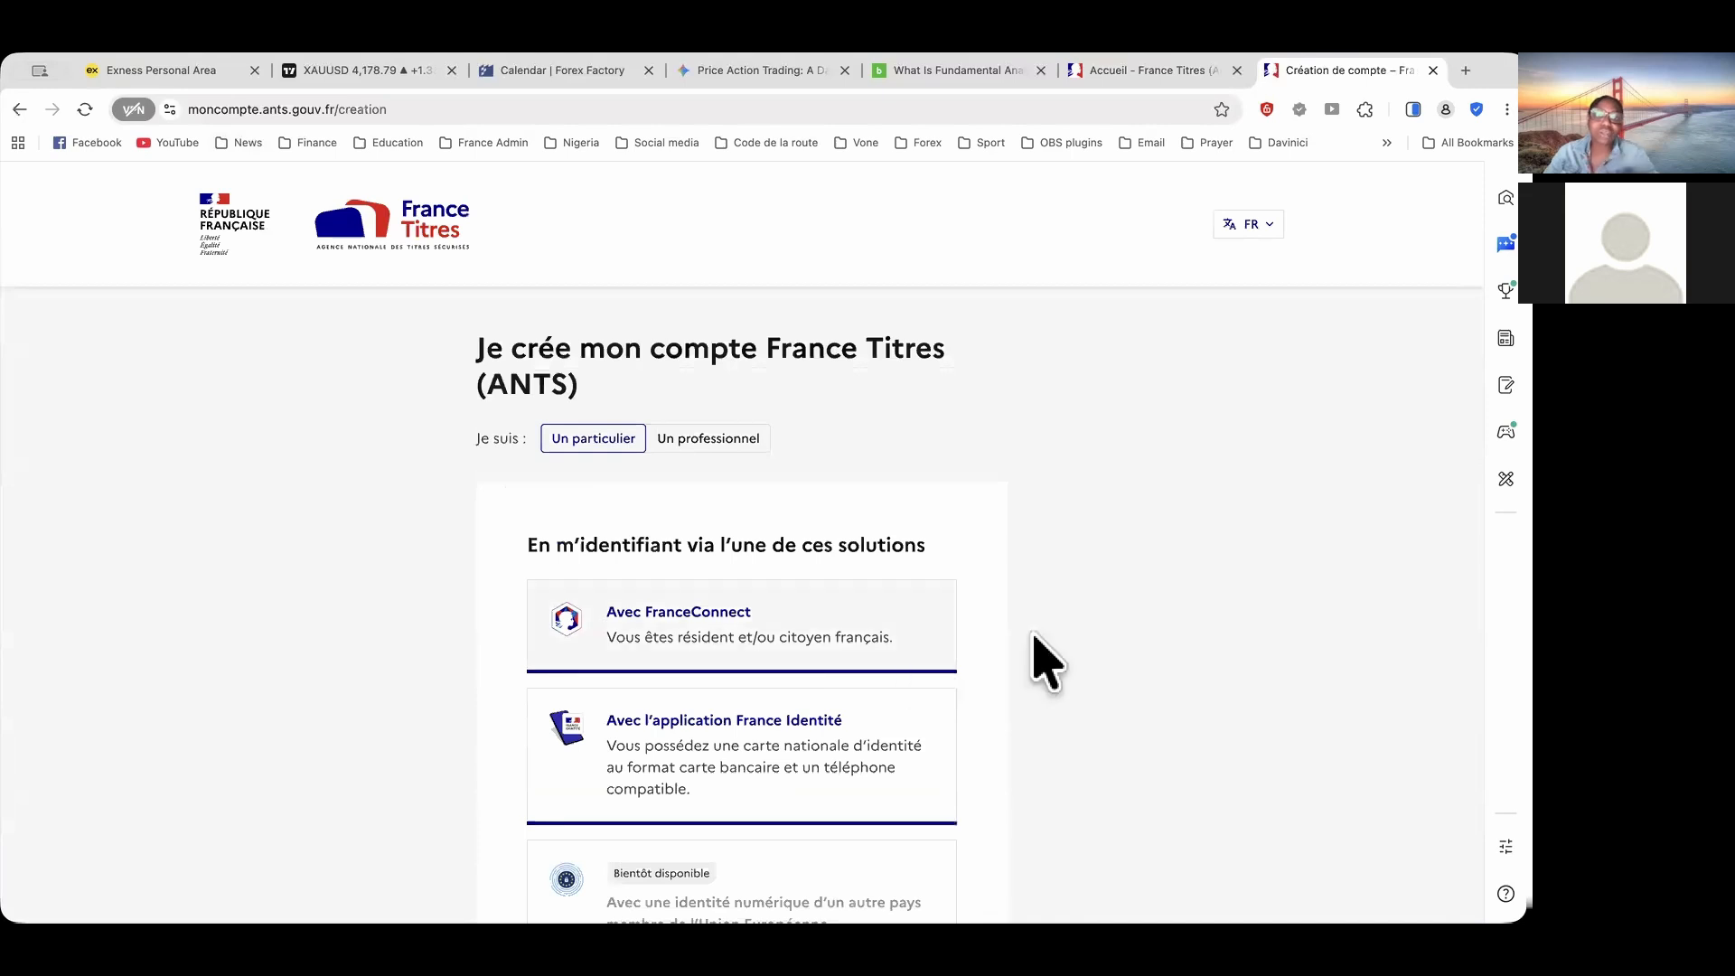
Choose to create the individual account by requesting a France Titres identifier
scroll(1048, 671, down, 2)
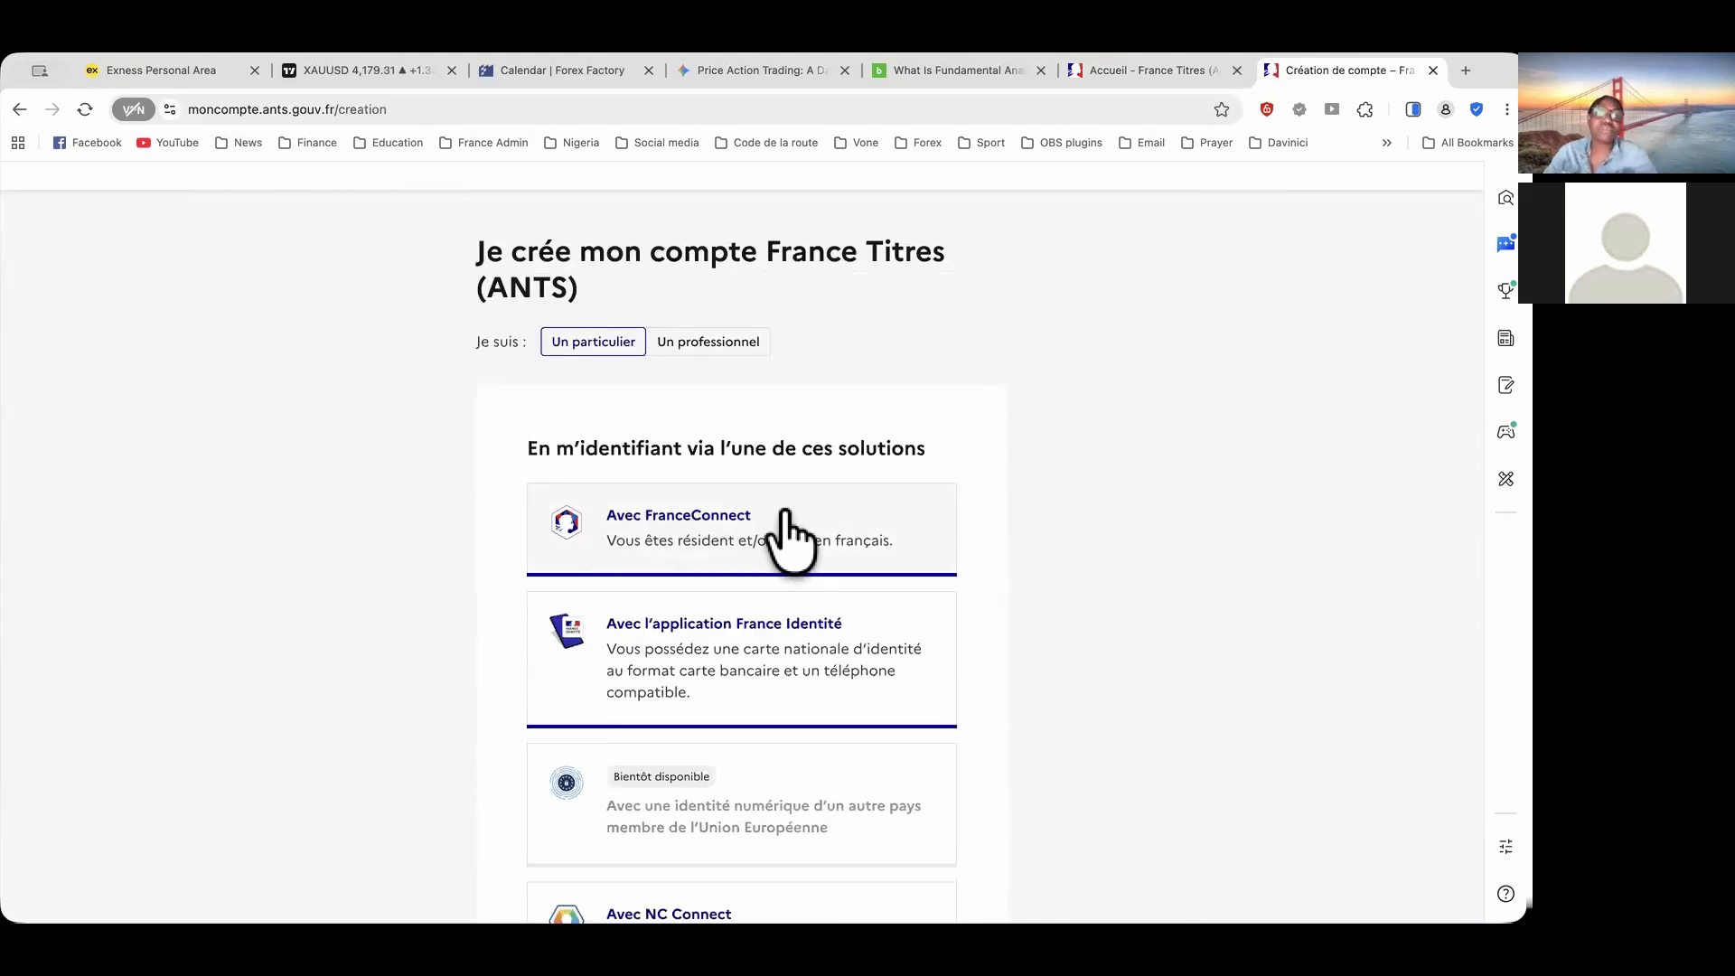
scroll(800, 552, down, 12)
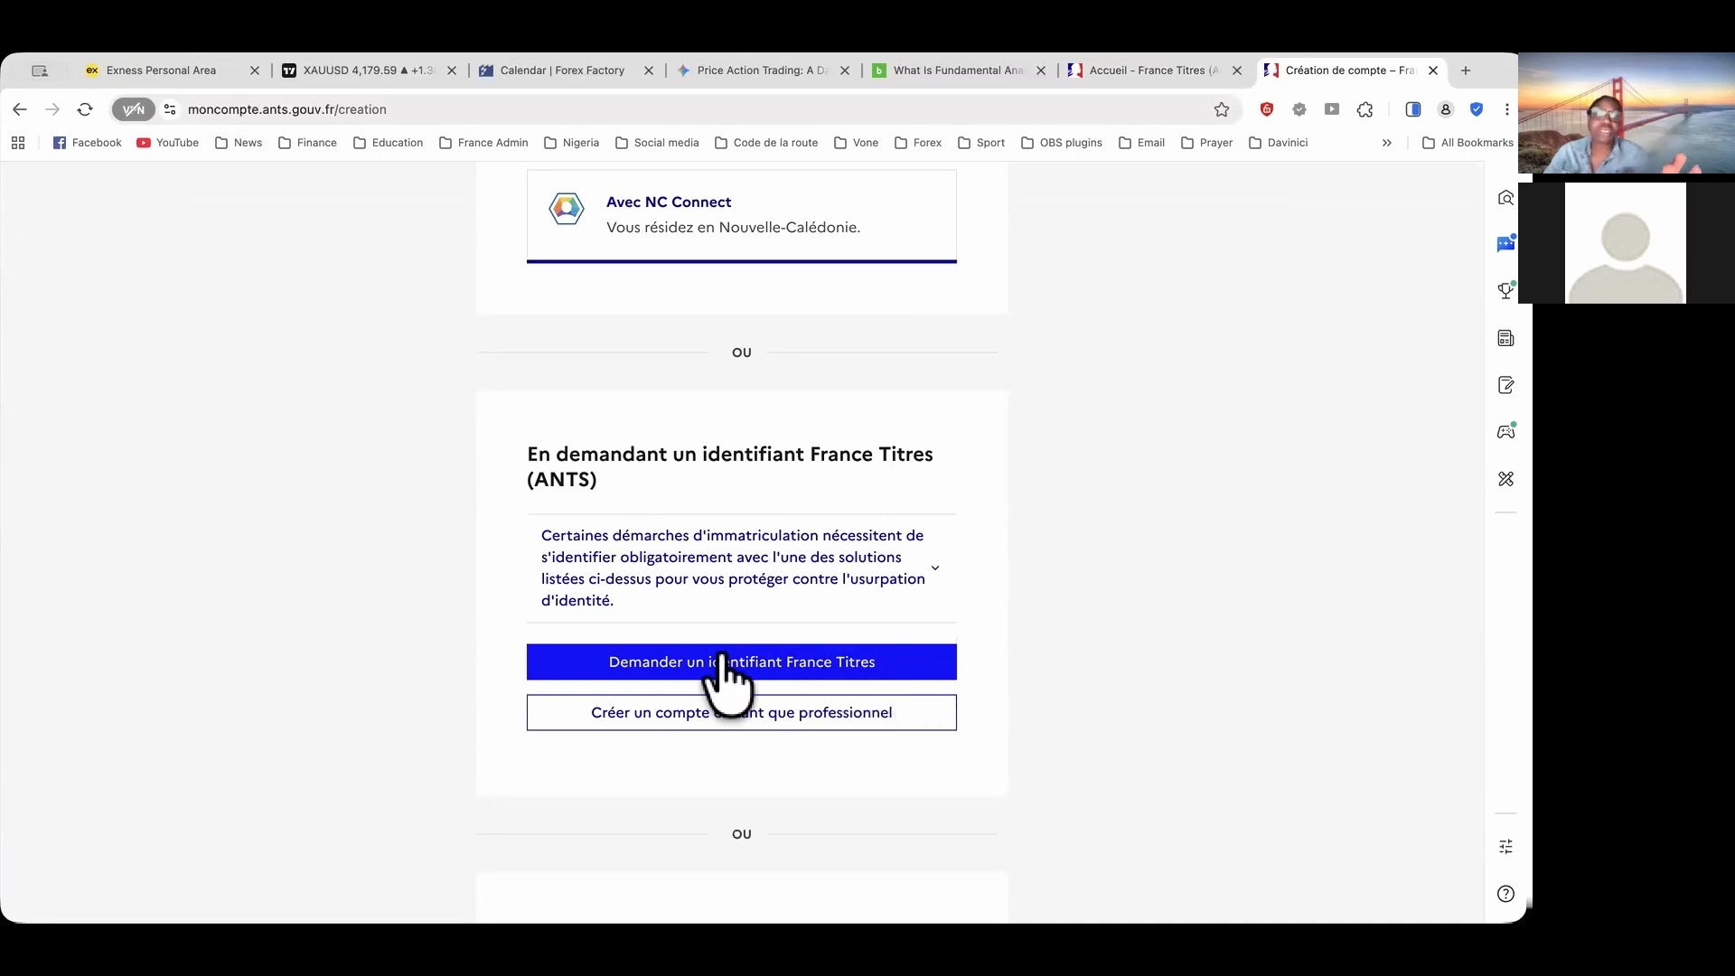
click(824, 669)
Examine the account creation form's identity, contact and security fields, including the password requirements and terms of use
scroll(706, 581, down, 2)
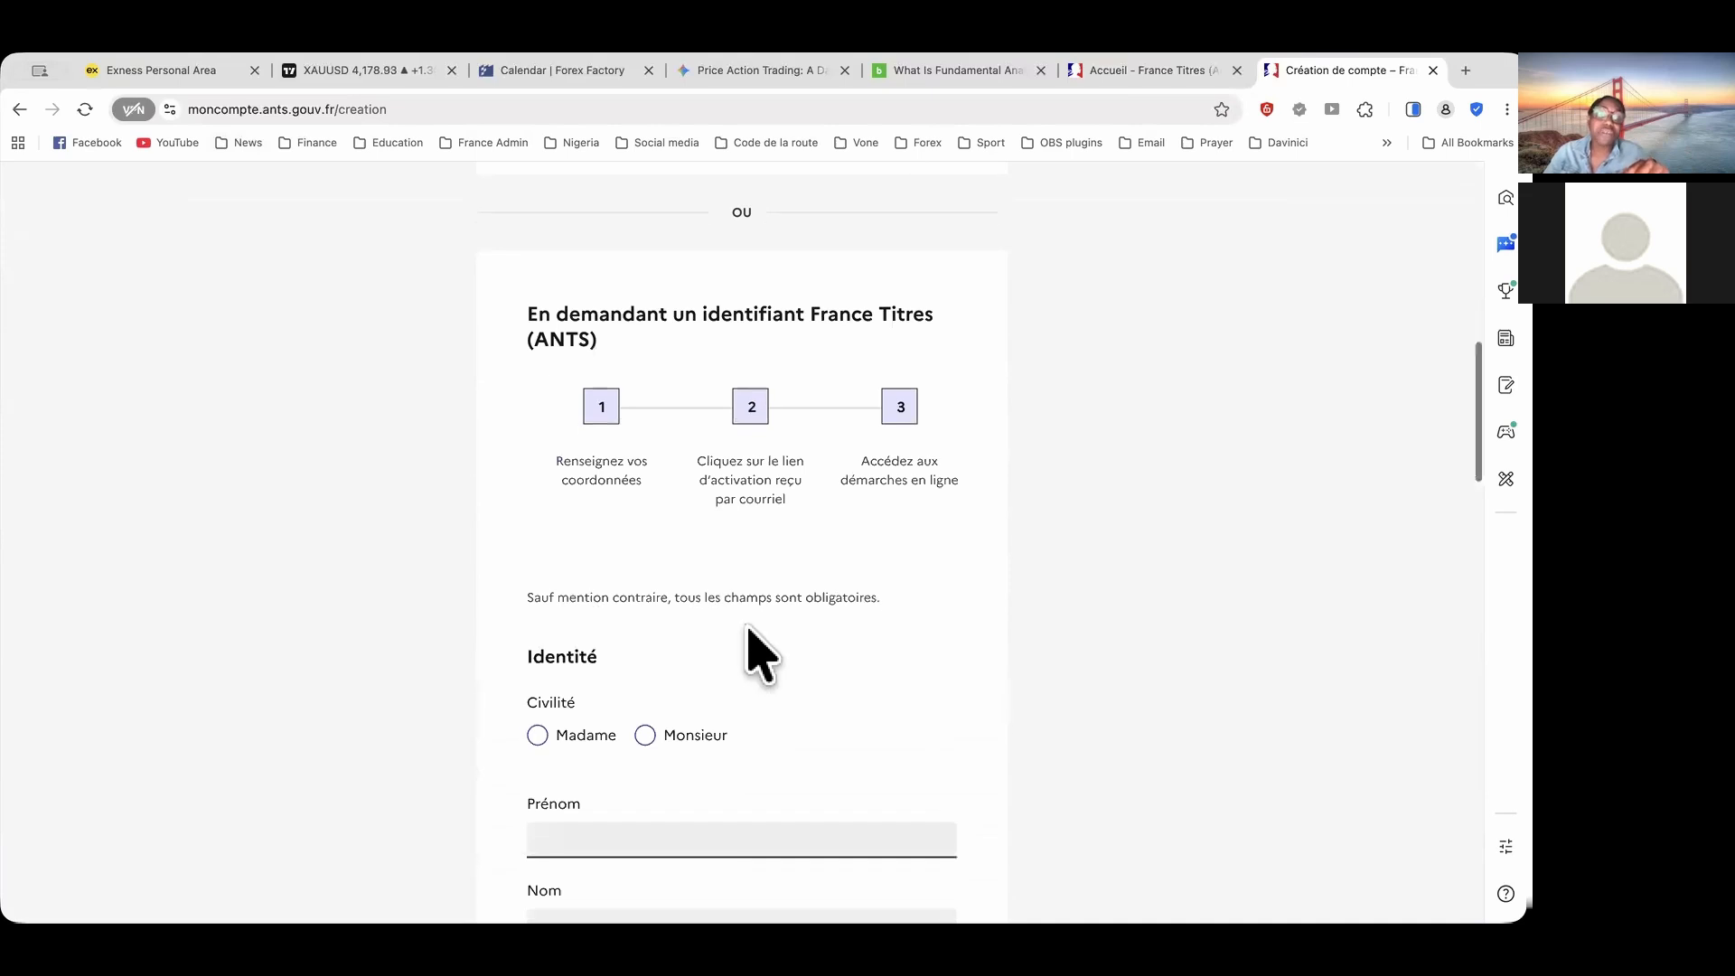
scroll(542, 666, down, 2)
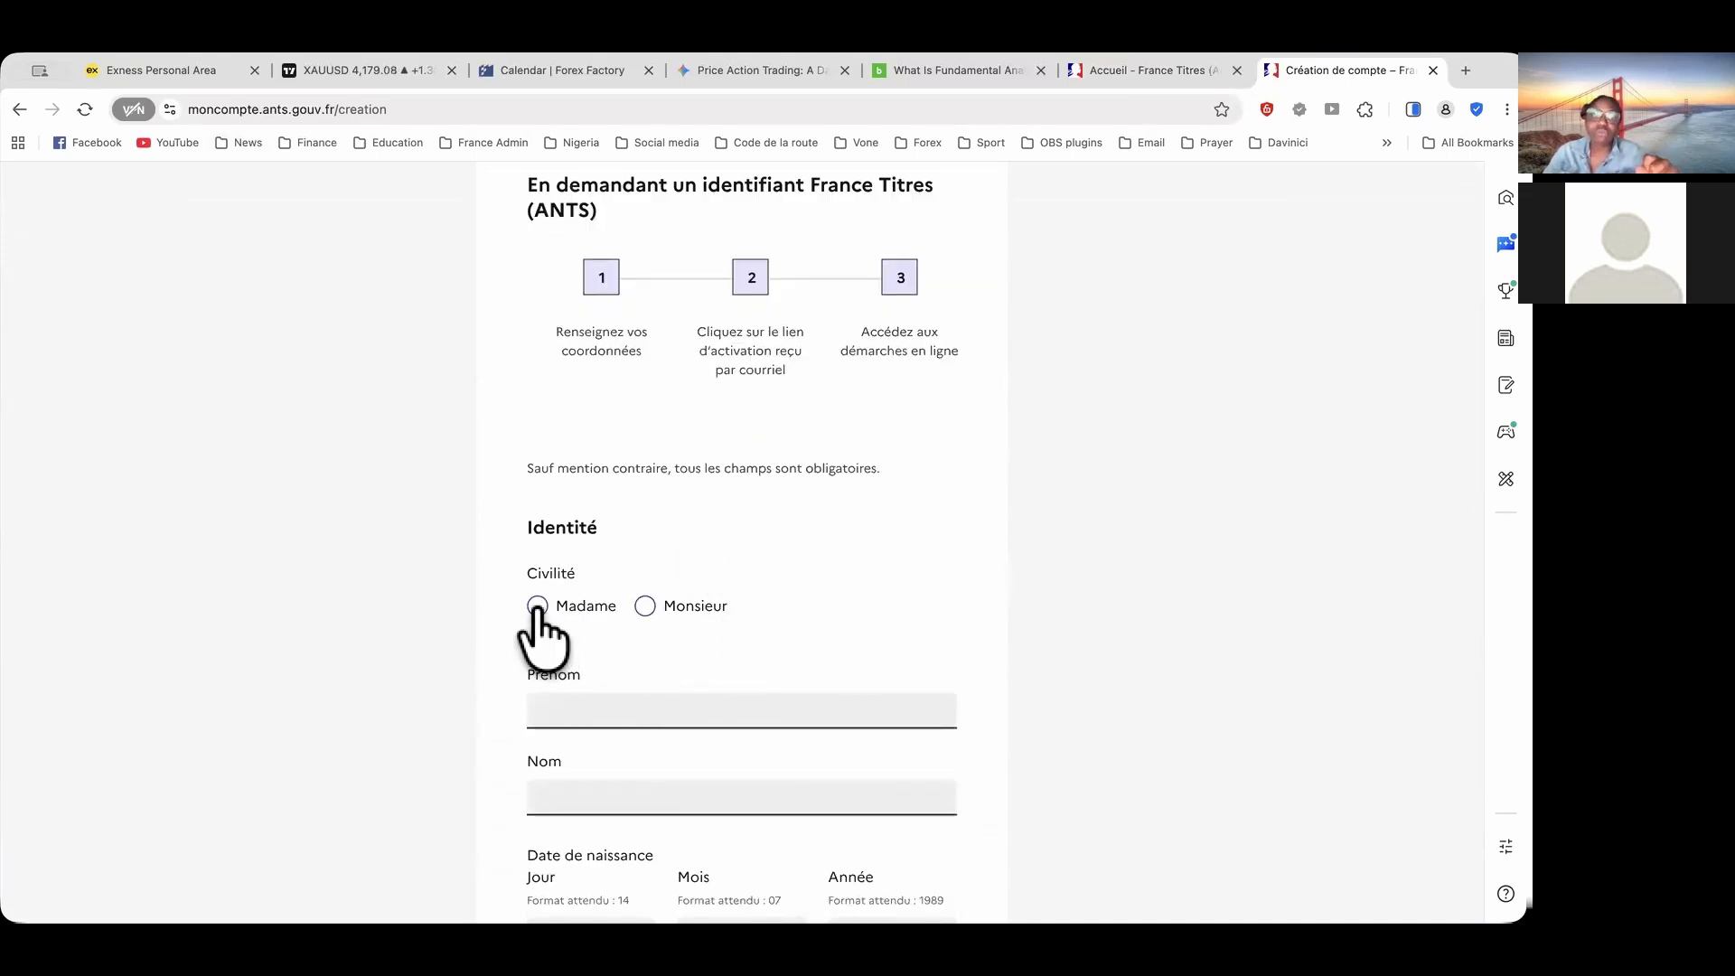
scroll(786, 651, down, 1)
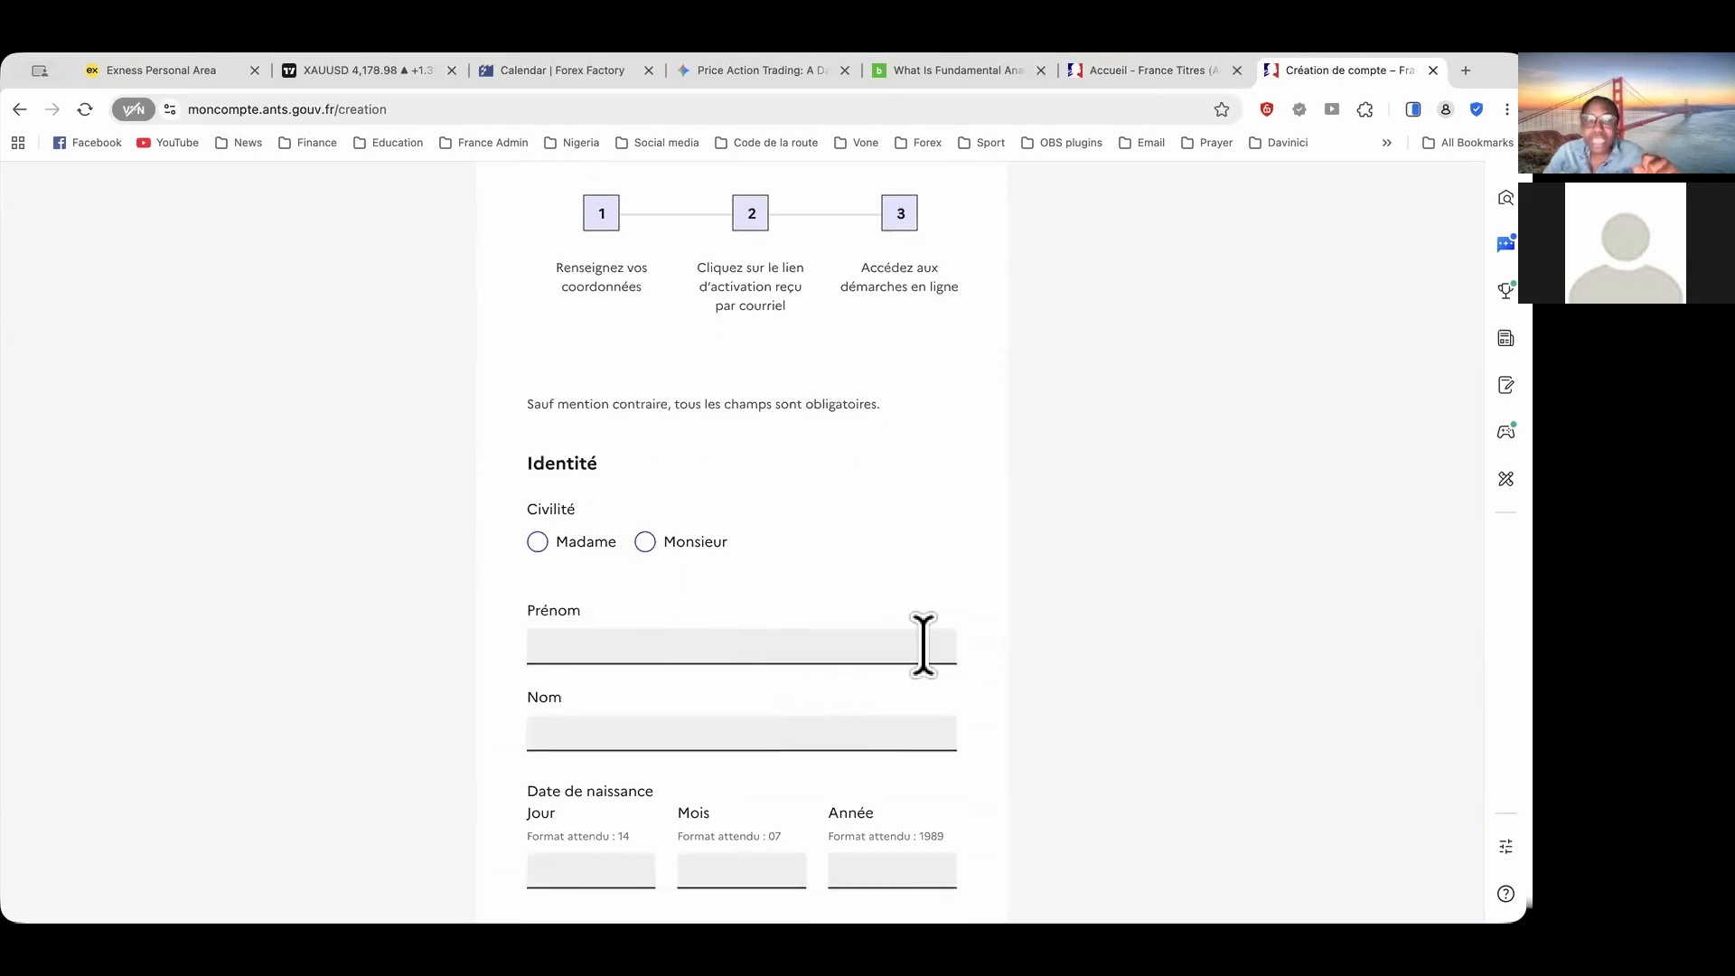
scroll(632, 735, down, 3)
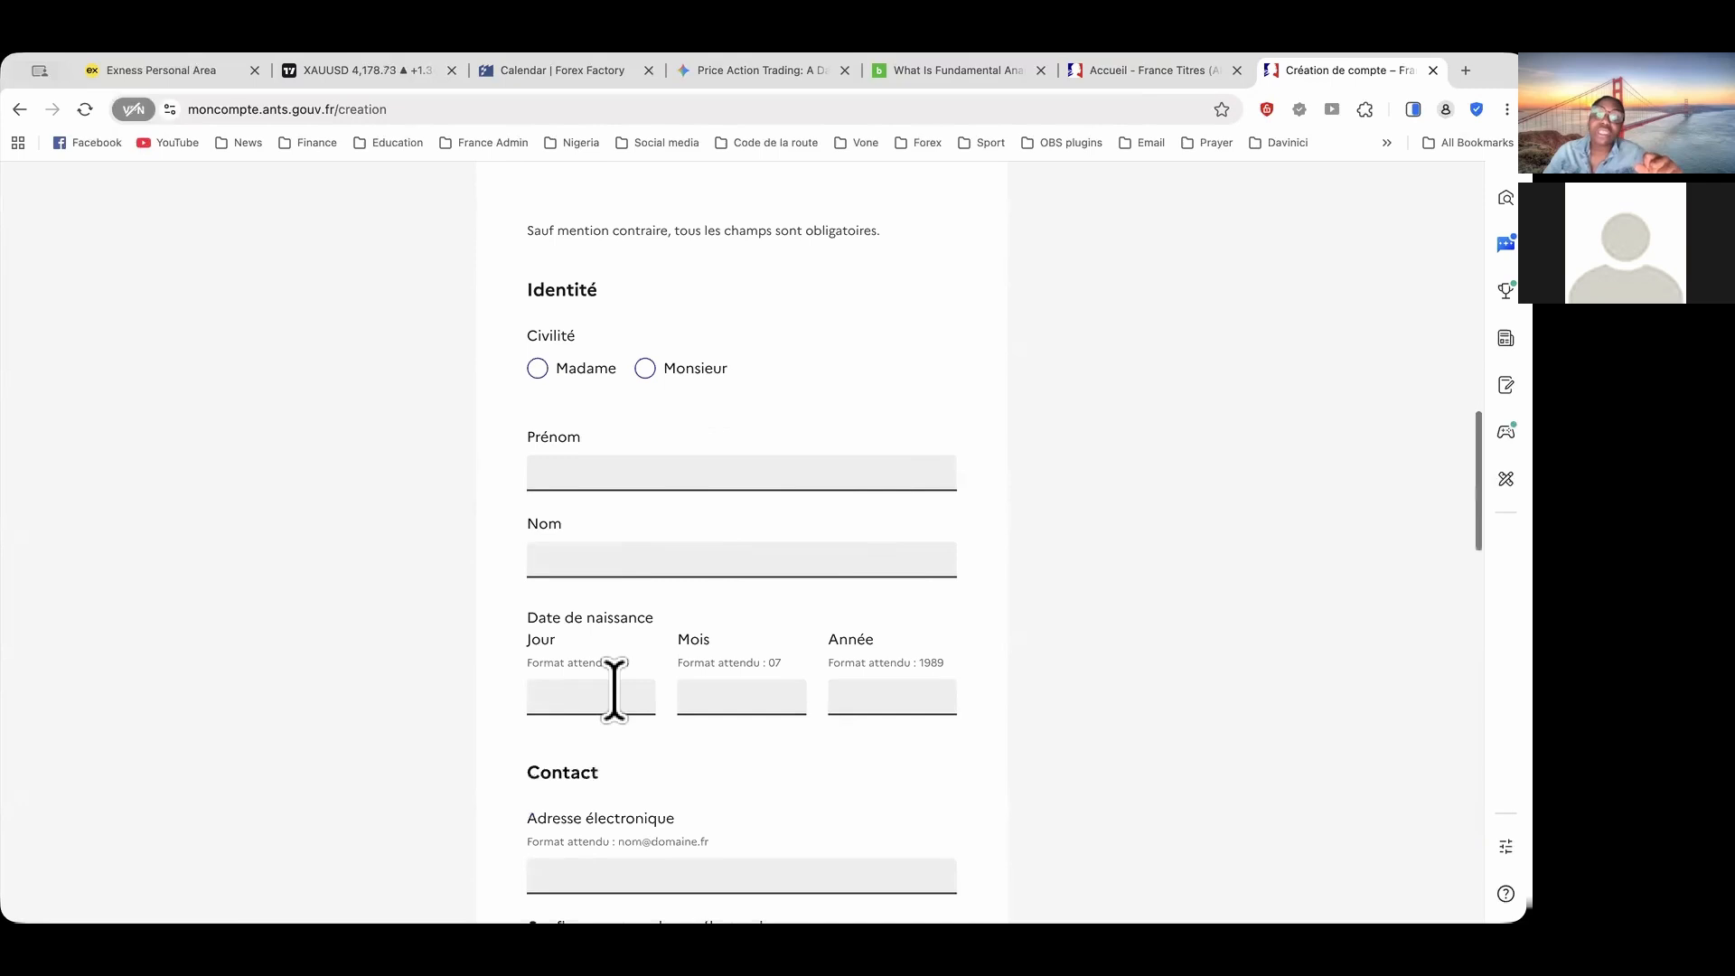
scroll(555, 655, down, 4)
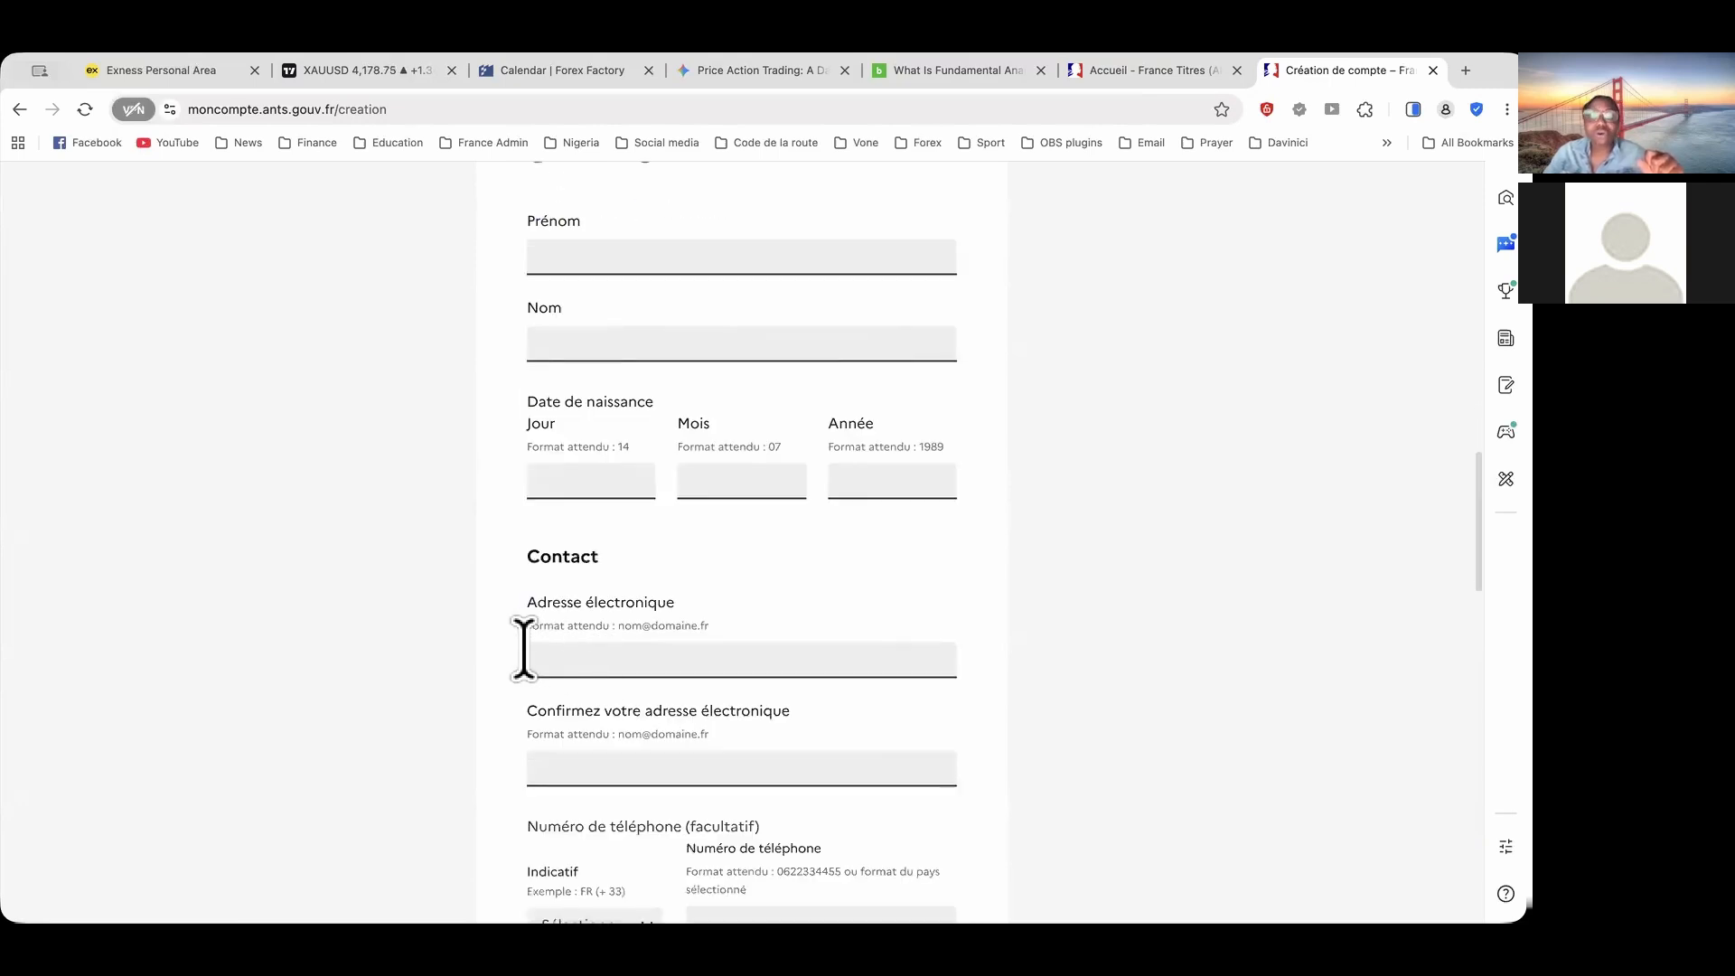
scroll(860, 775, down, 3)
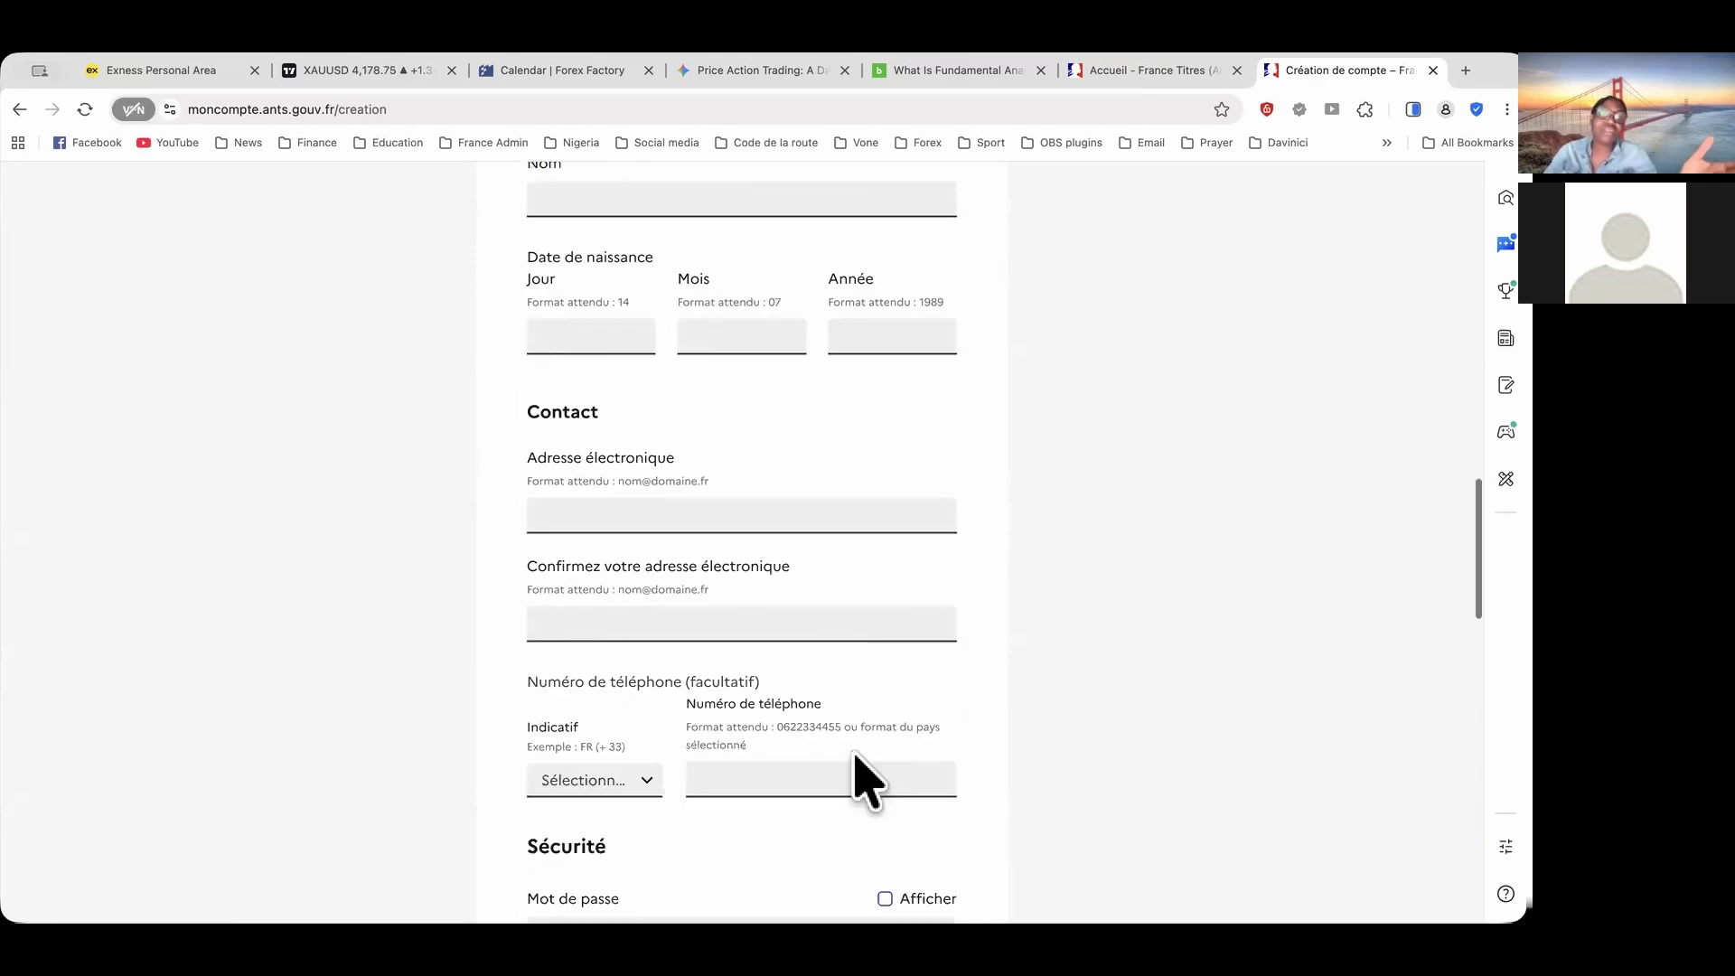
scroll(766, 783, down, 1)
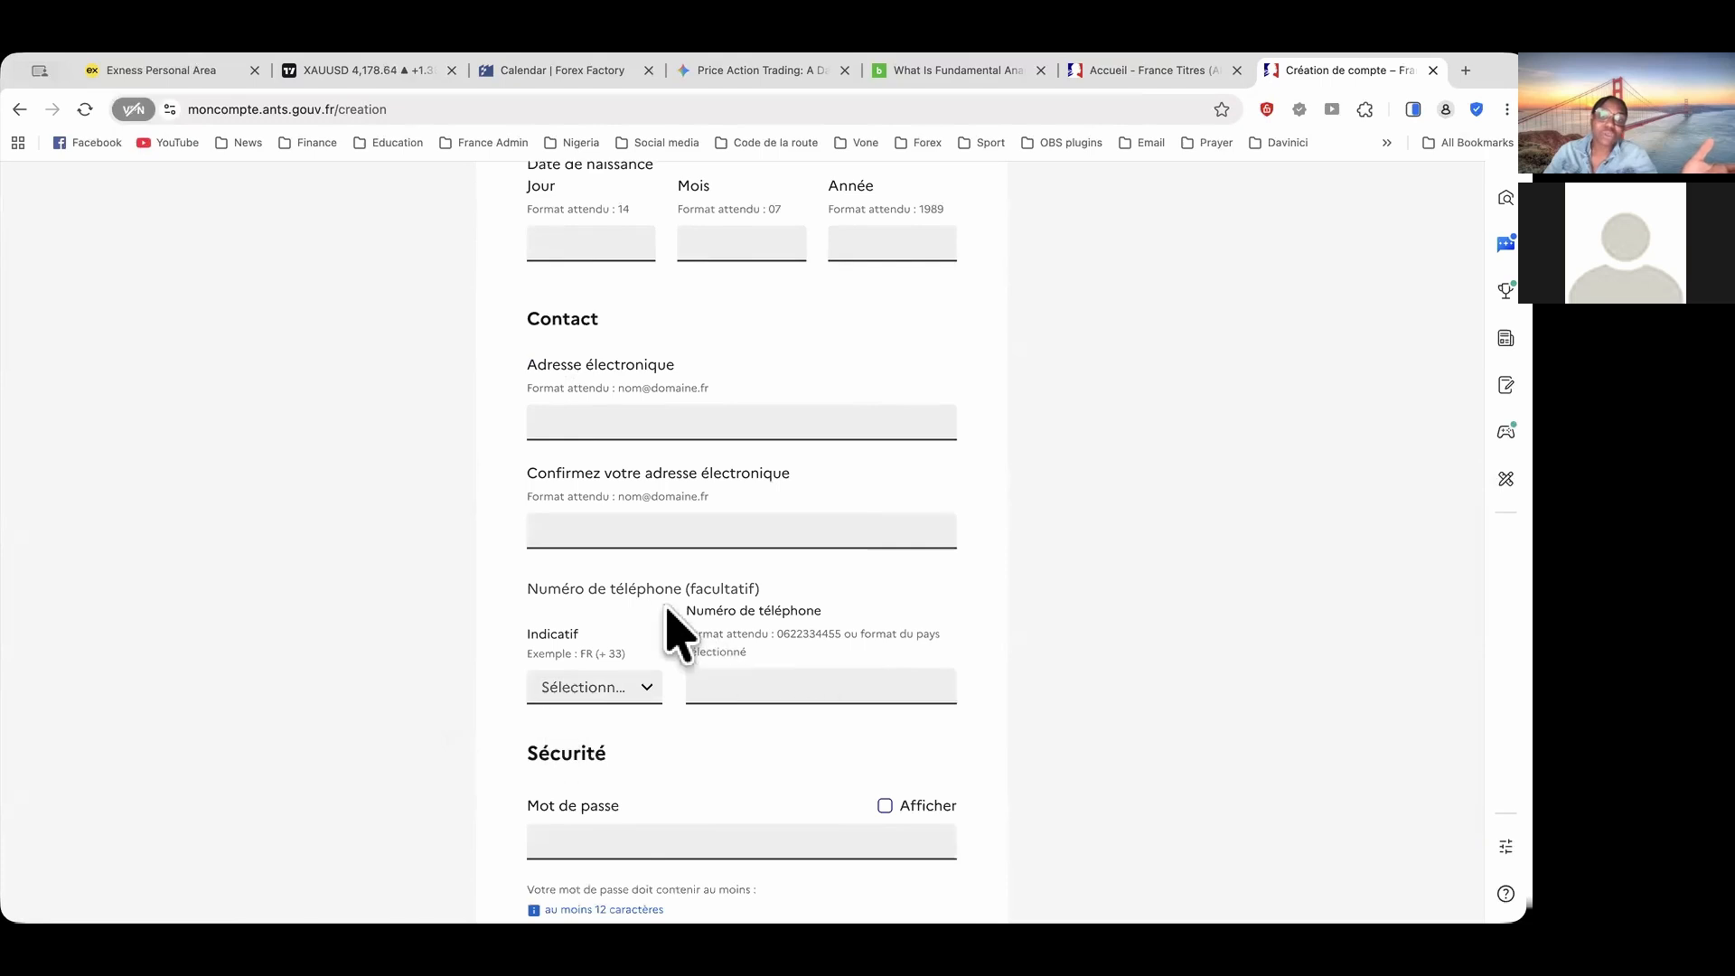
scroll(727, 732, down, 2)
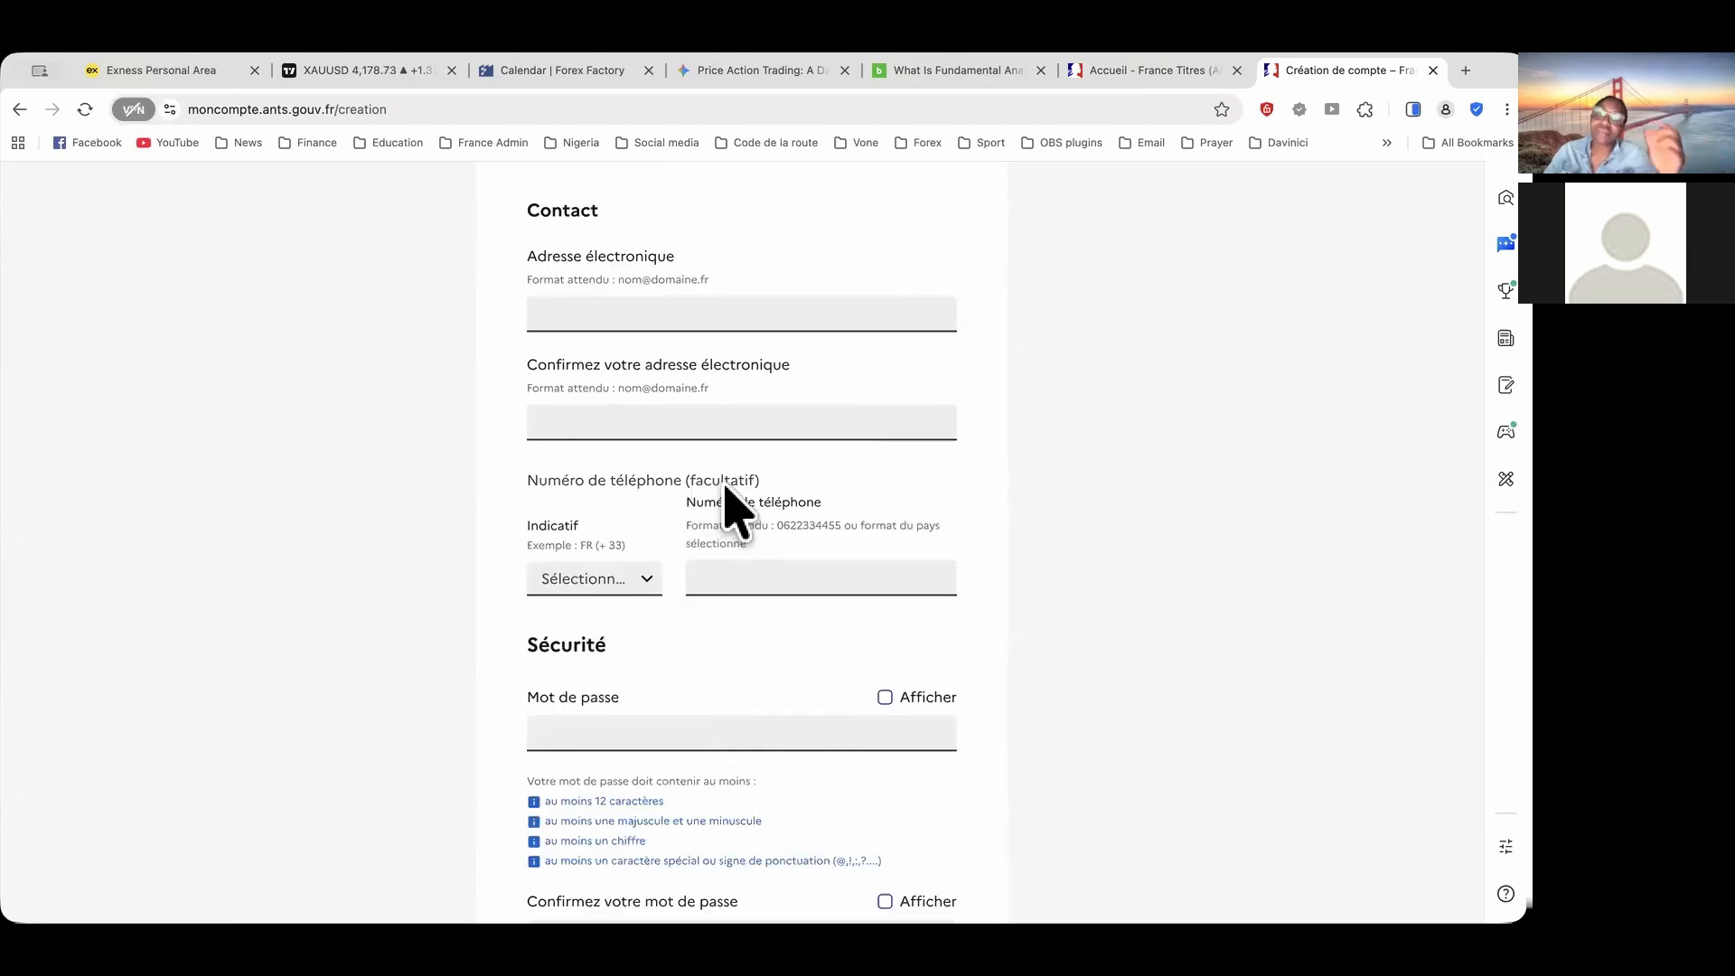
scroll(596, 672, down, 1)
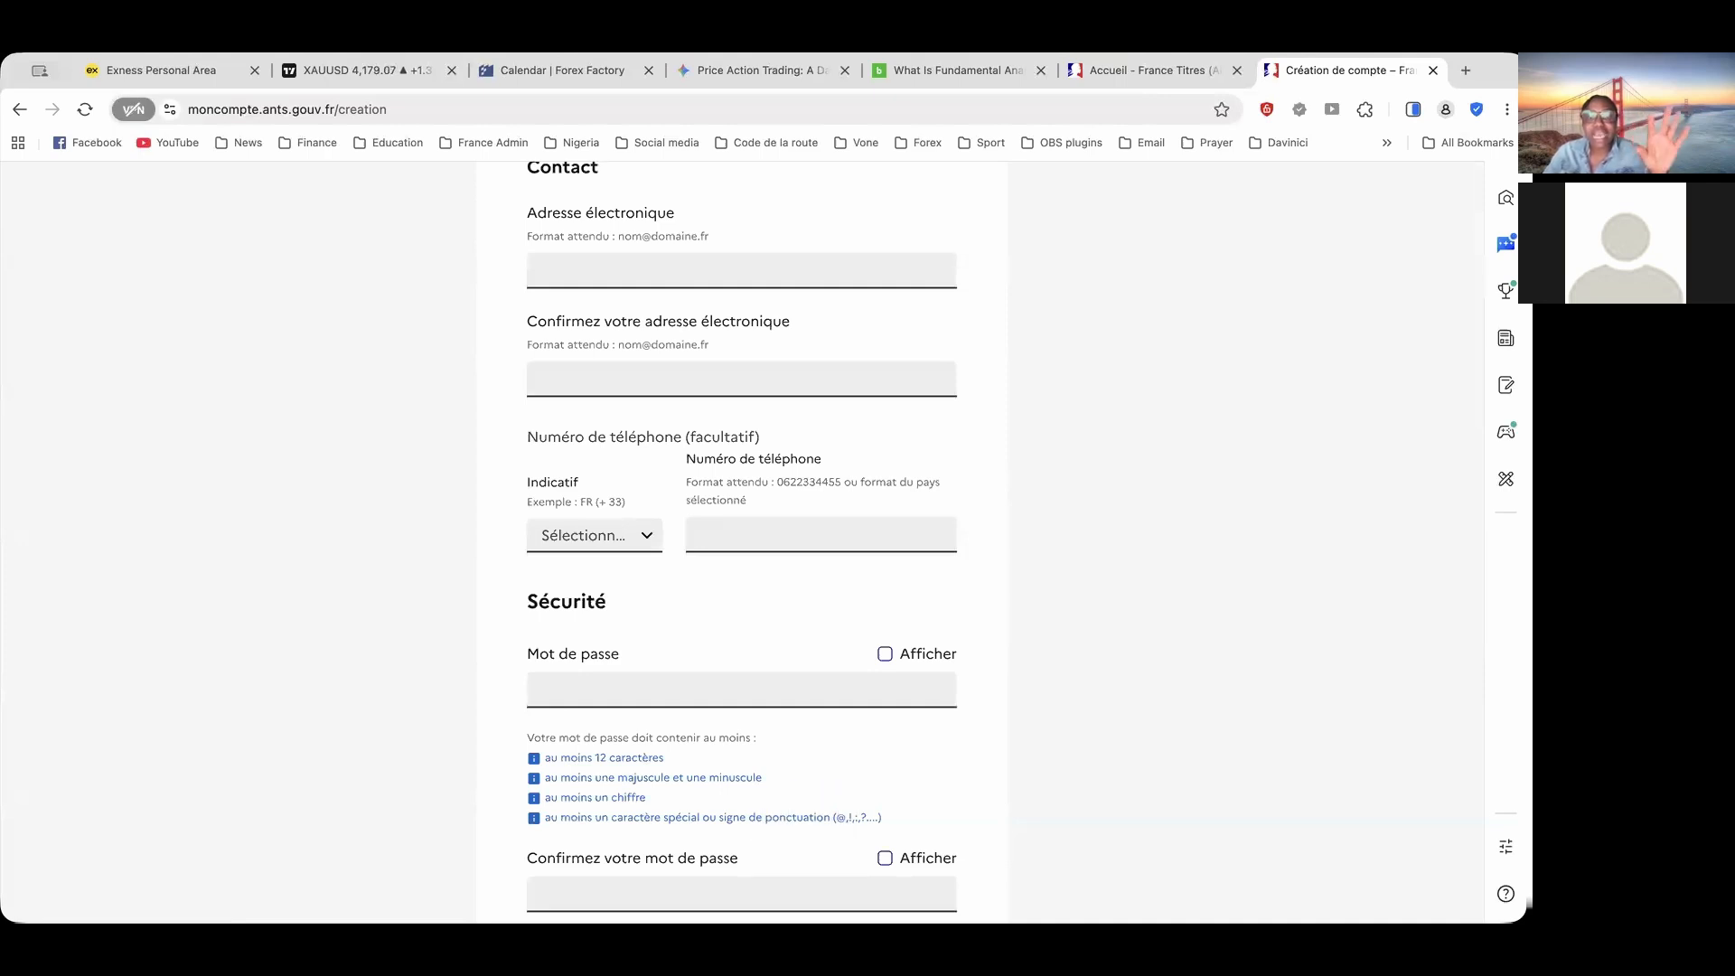
scroll(786, 794, down, 3)
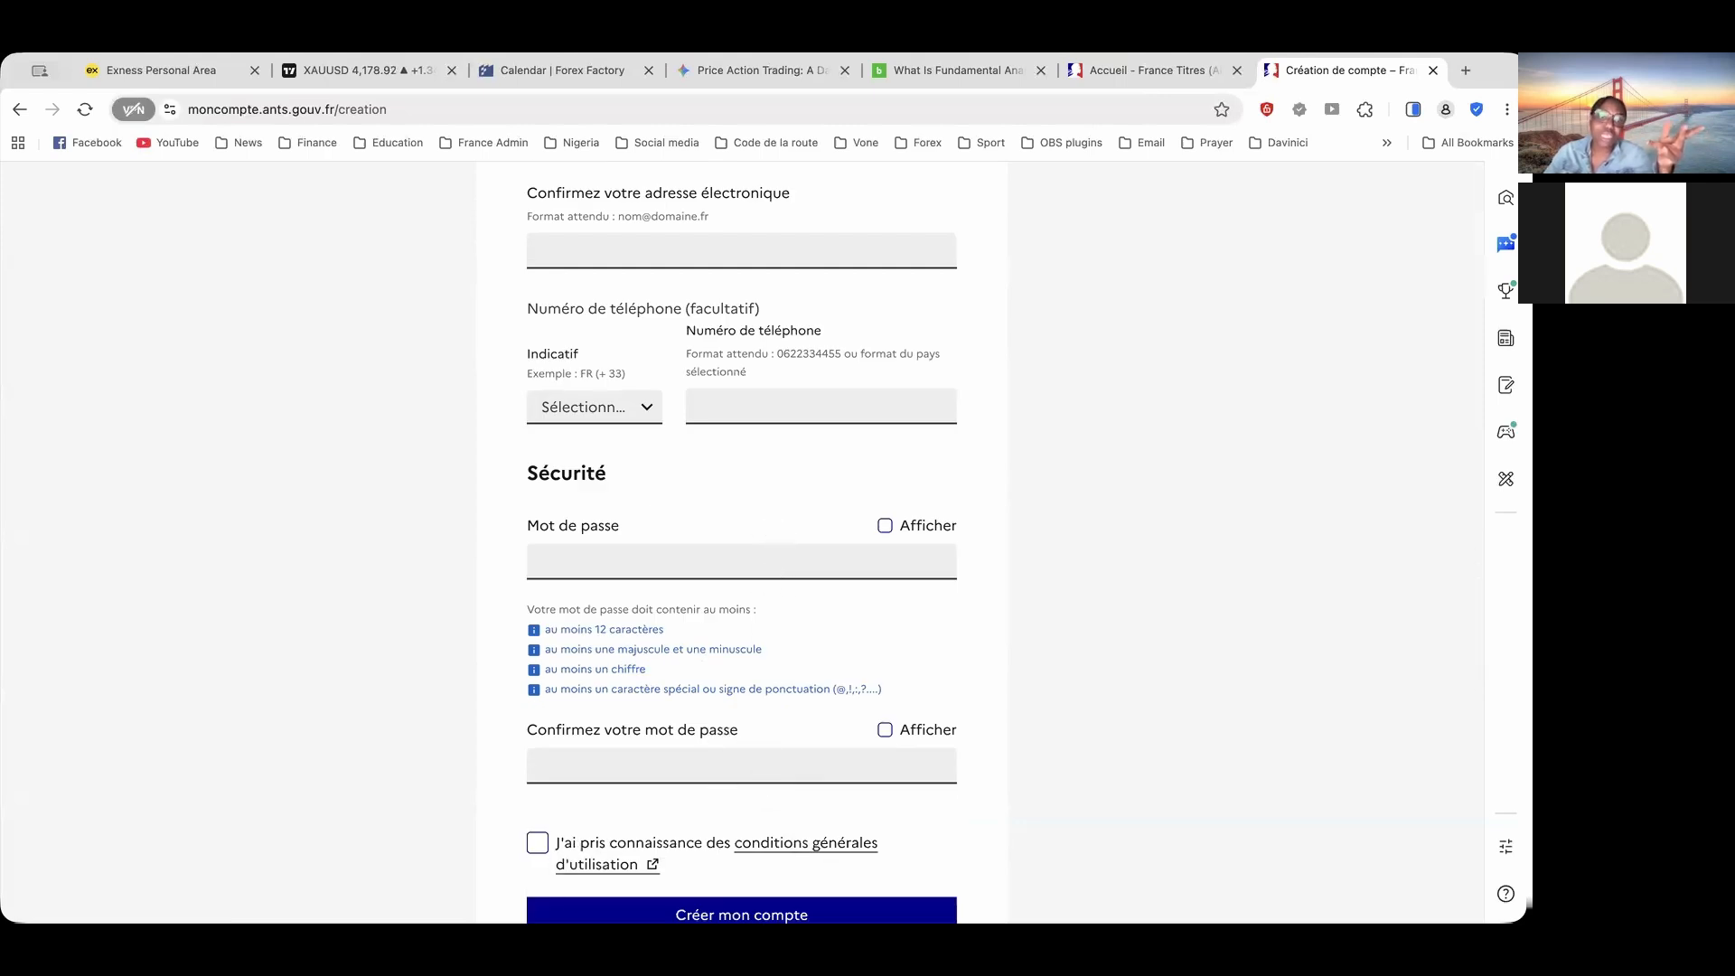
scroll(723, 858, down, 3)
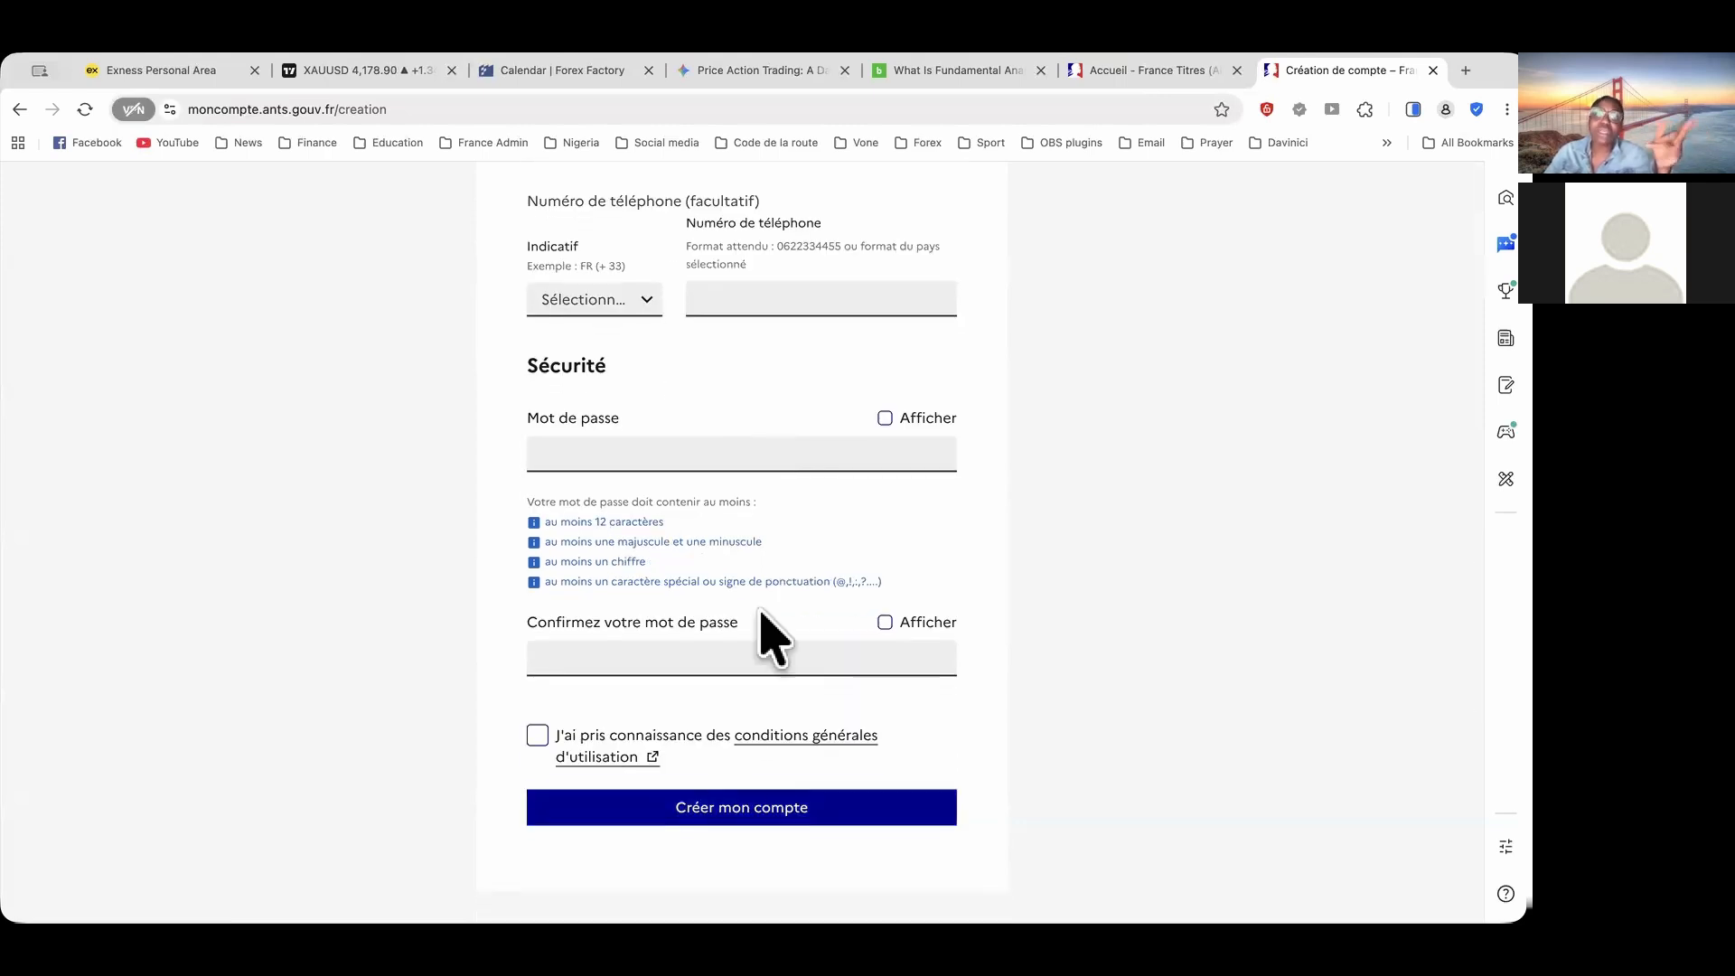
Check the completed registration form, accept the general terms of use and submit the account creation
scroll(768, 637, up, 6)
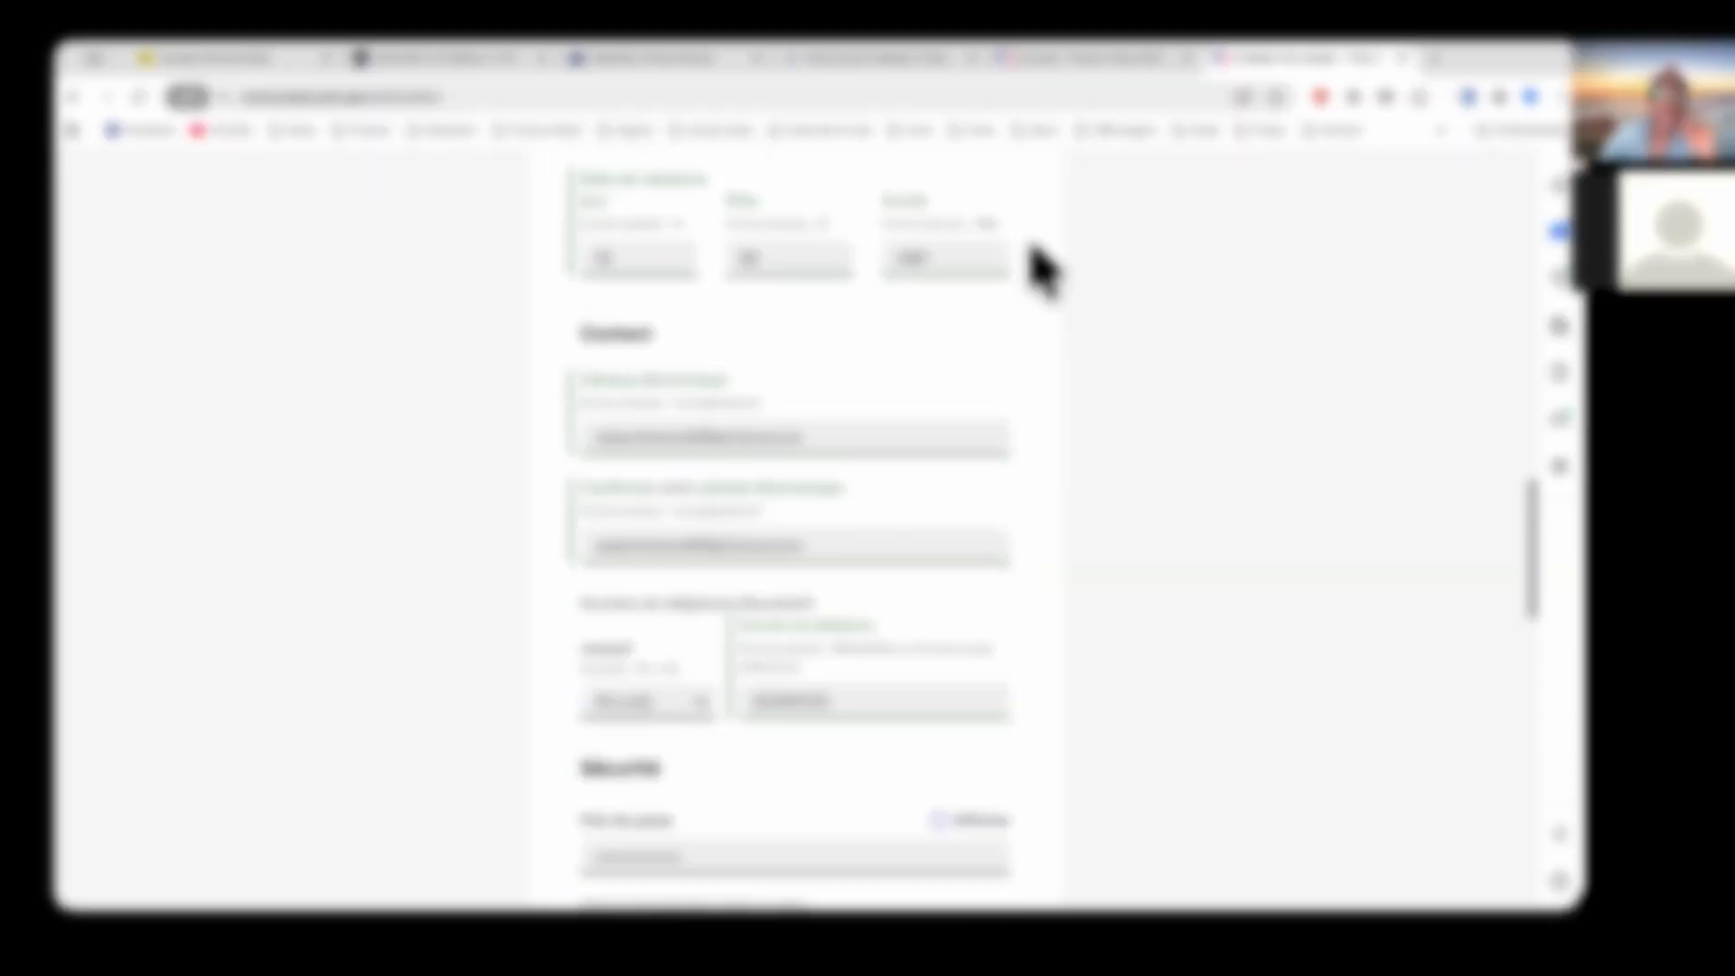
scroll(1039, 263, up, 4)
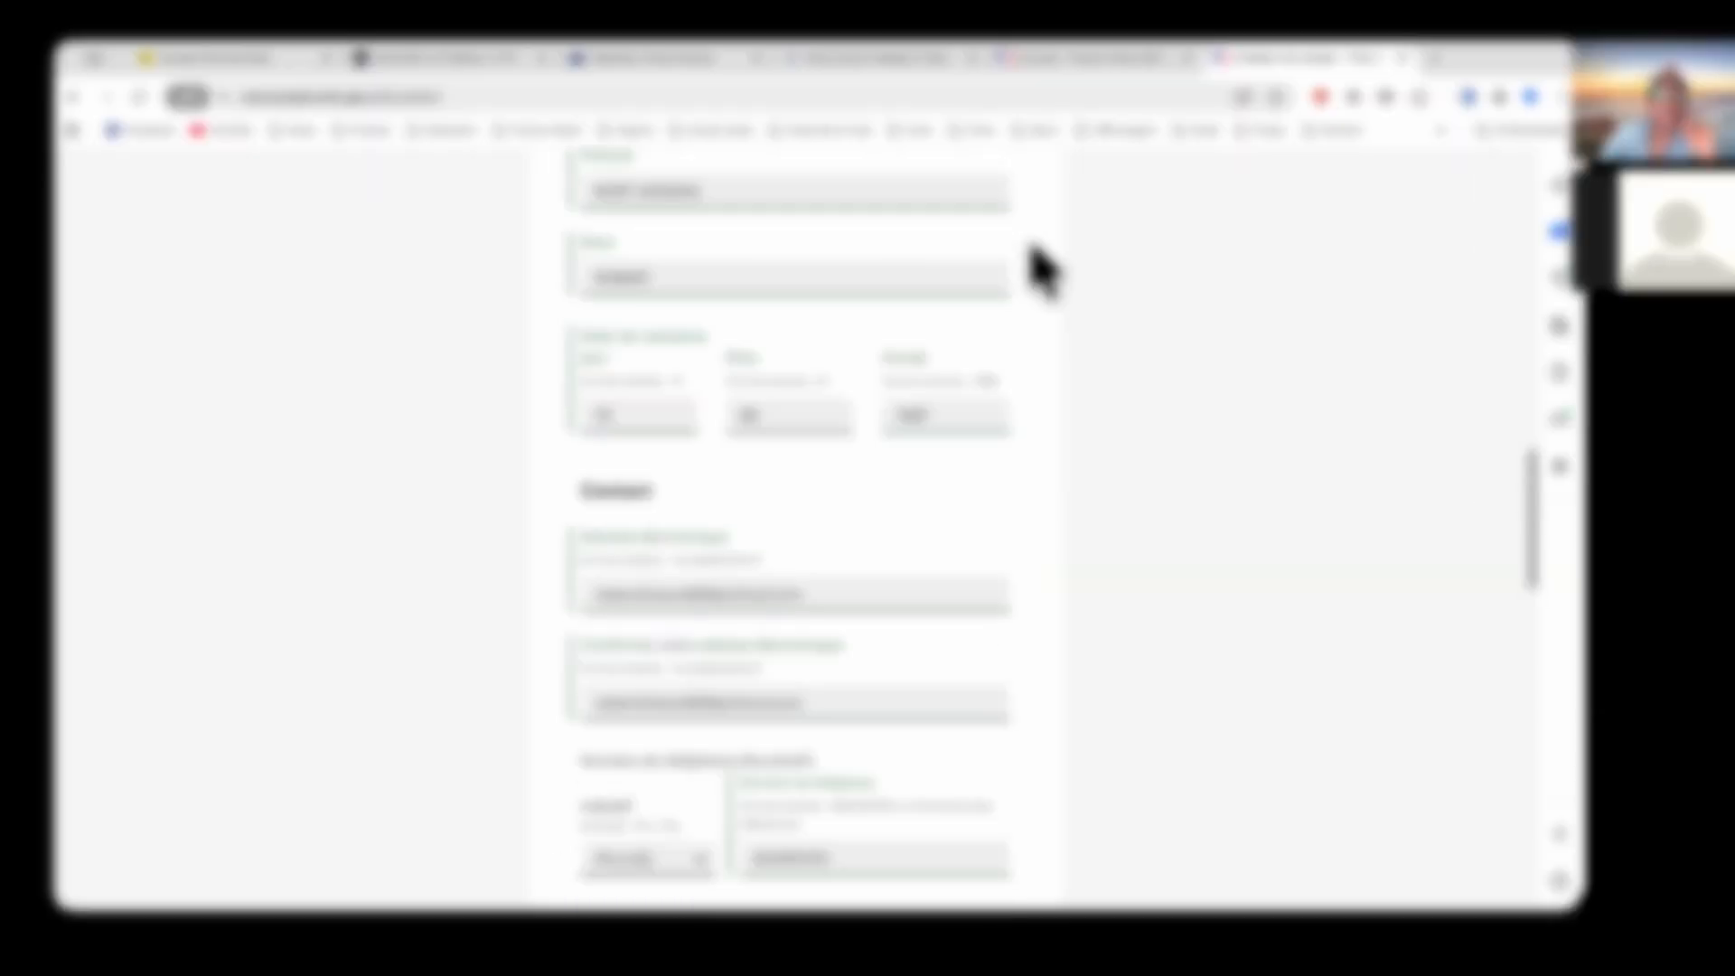
scroll(910, 445, down, 5)
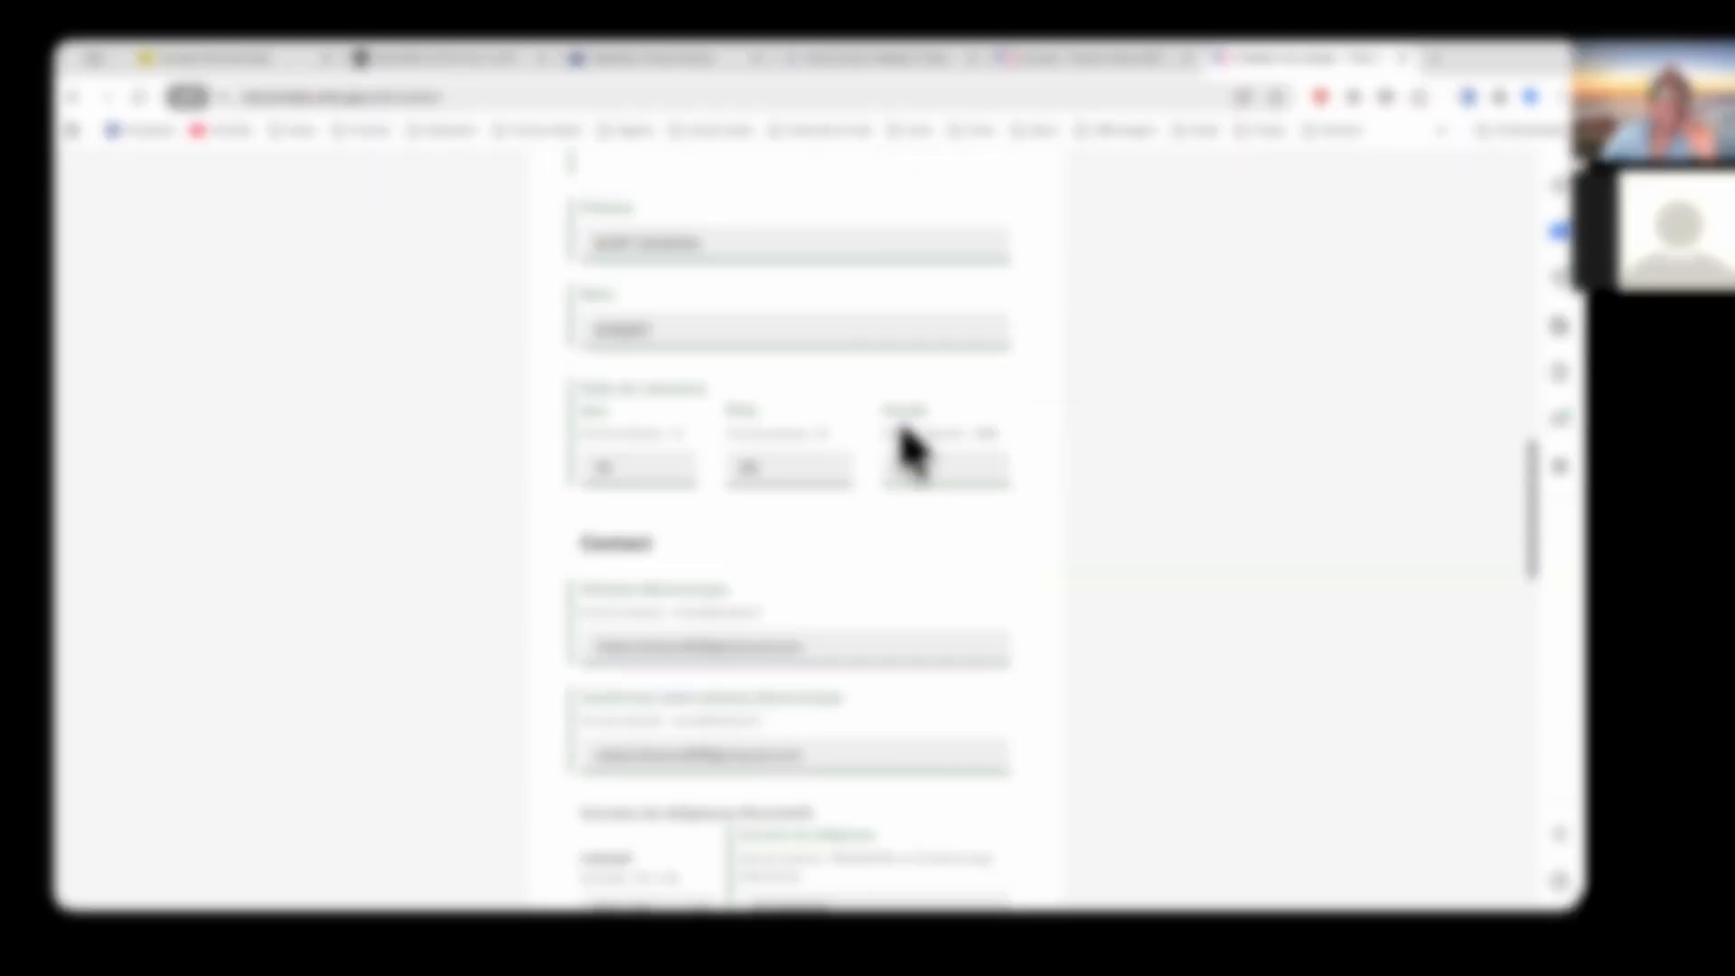
scroll(910, 446, down, 9)
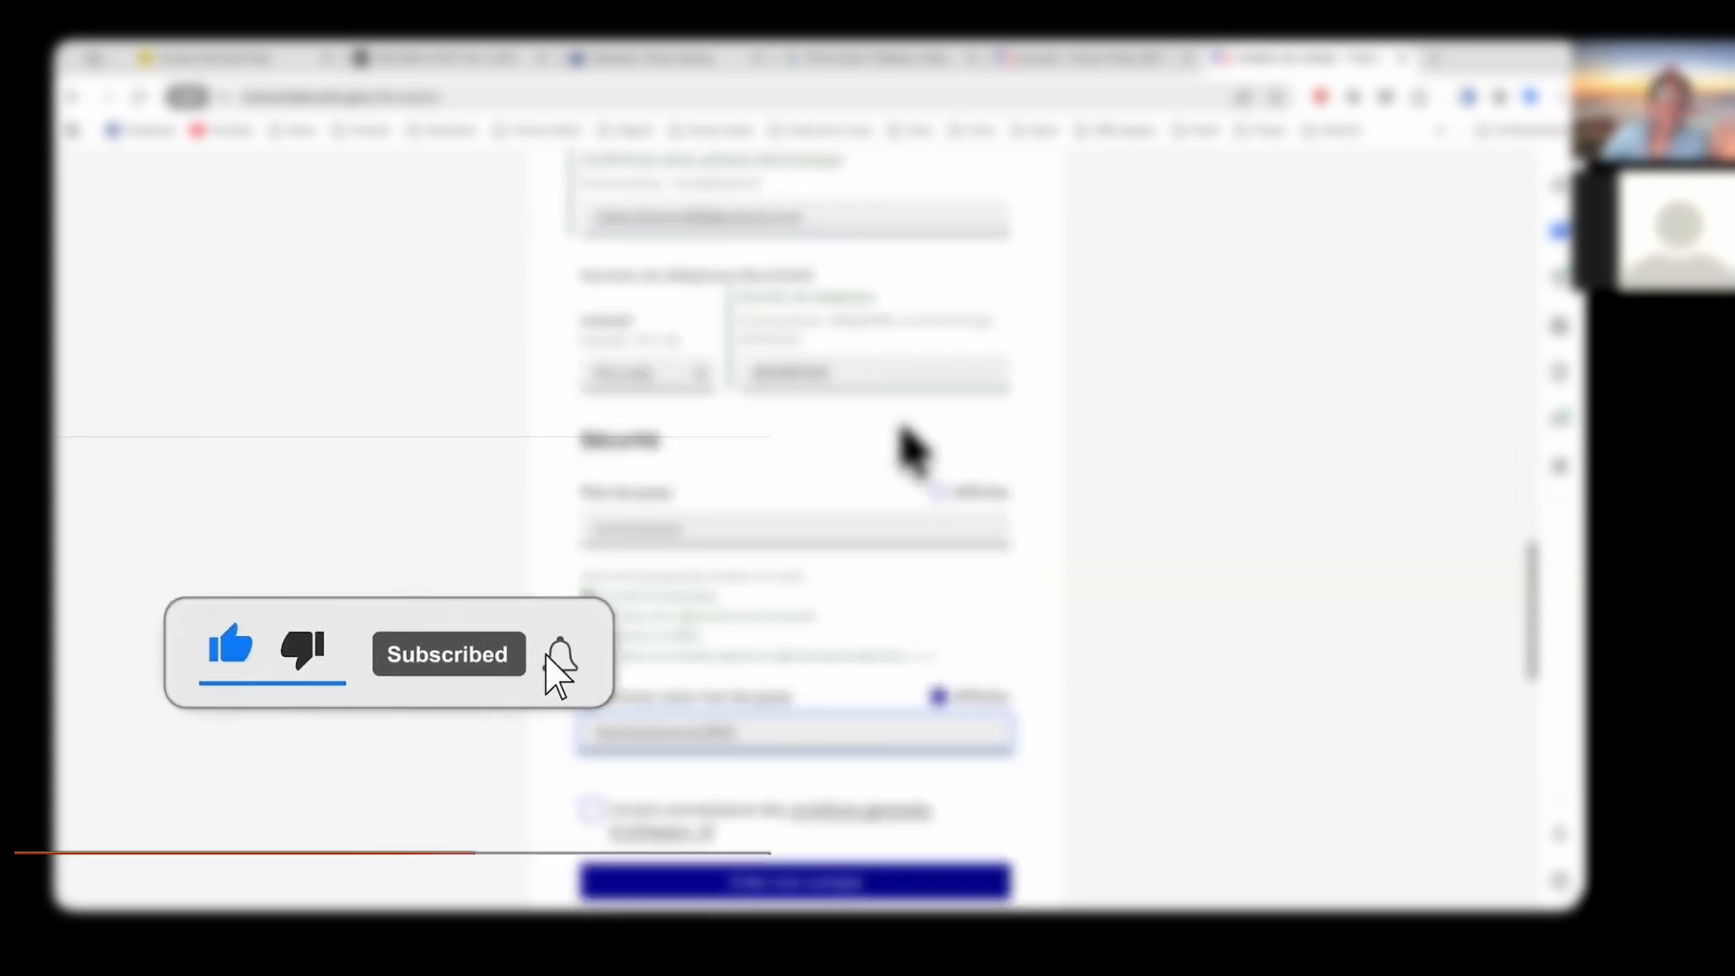
scroll(768, 543, down, 2)
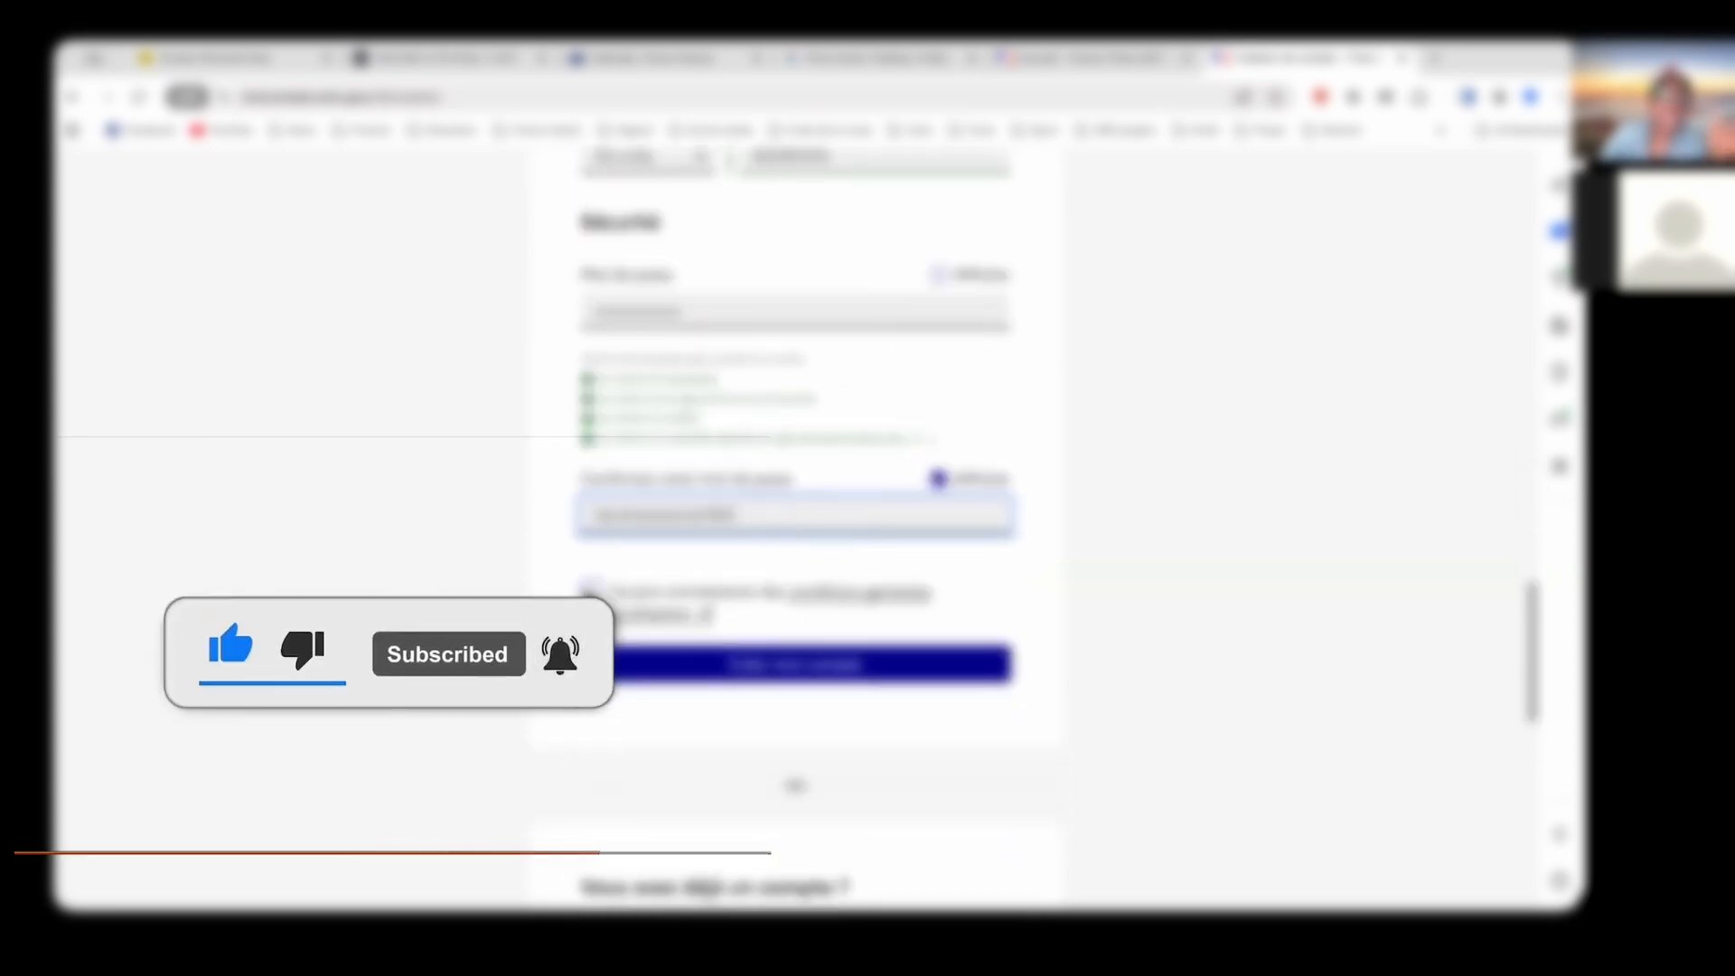
click(591, 593)
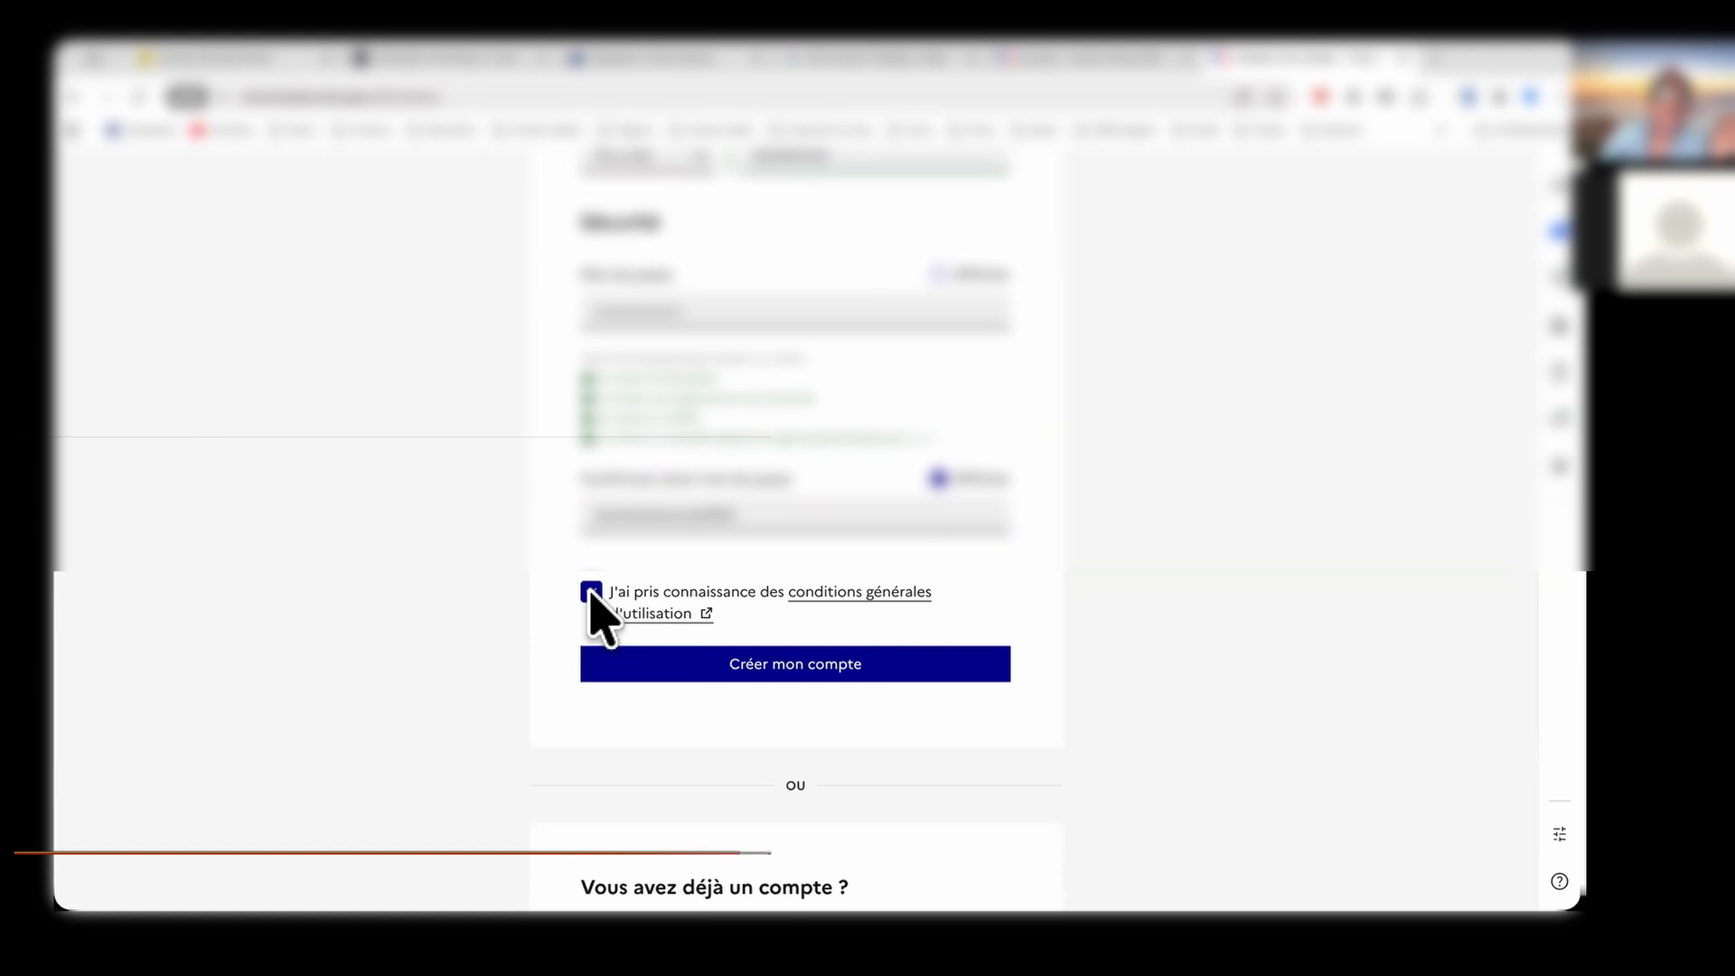
click(766, 667)
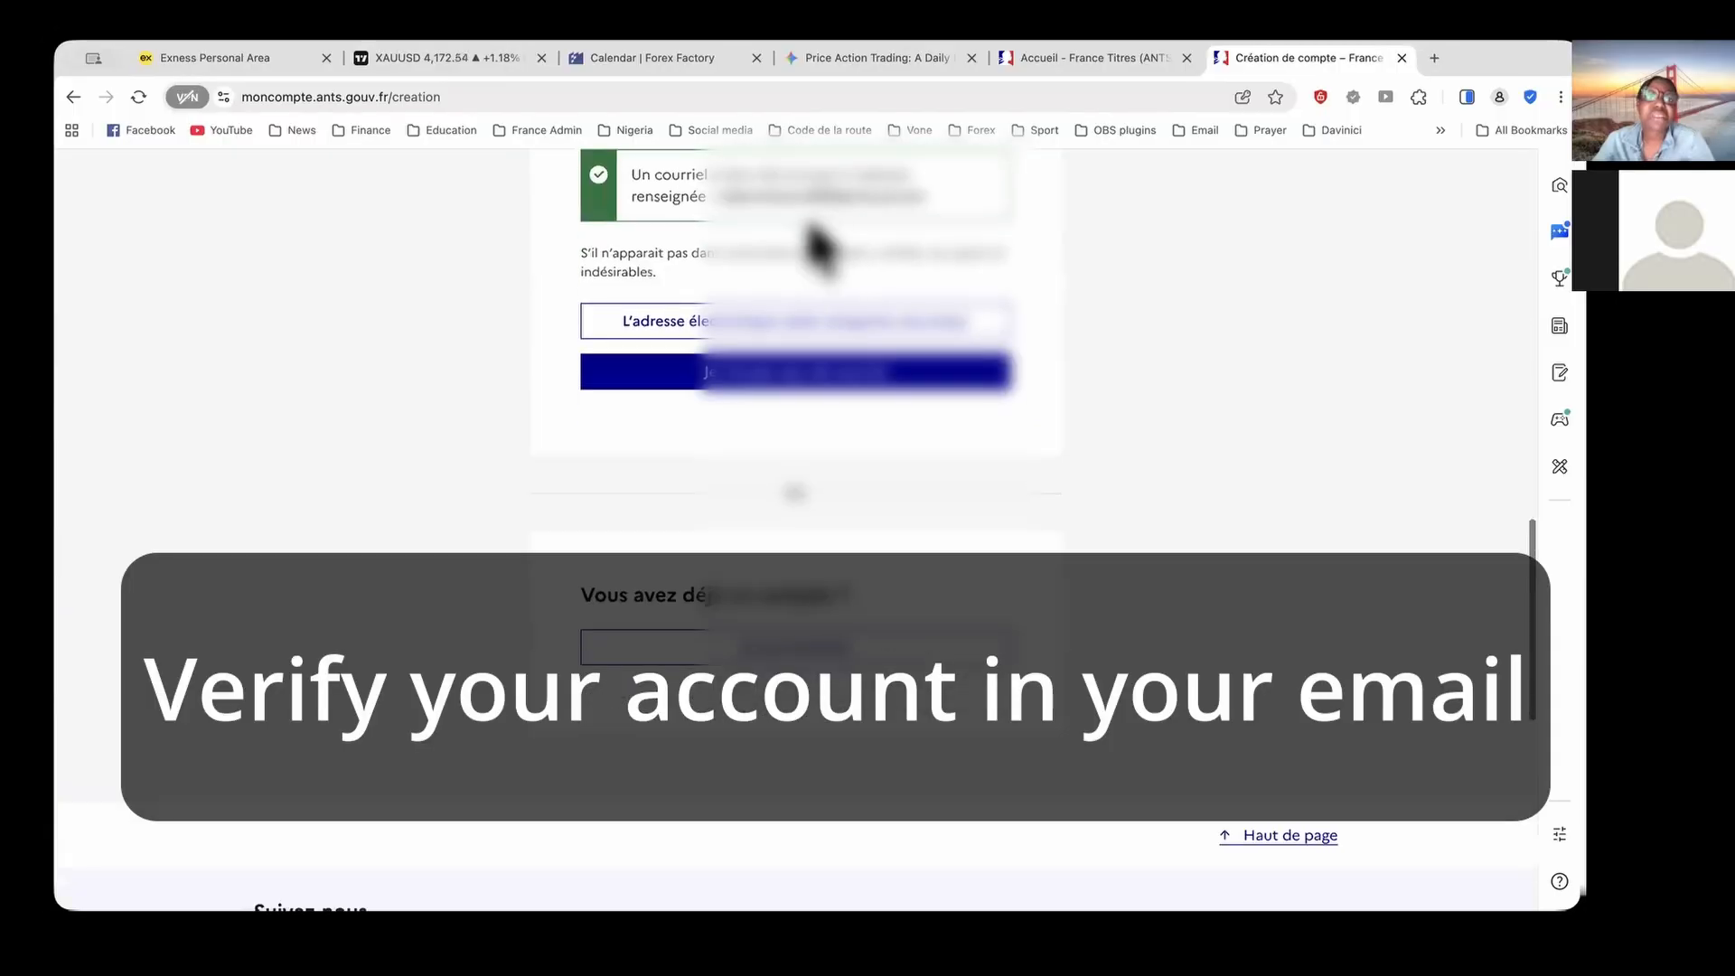
Return to the sign-in page for an existing account and find the form for France Titres credentials
scroll(825, 242, up, 2)
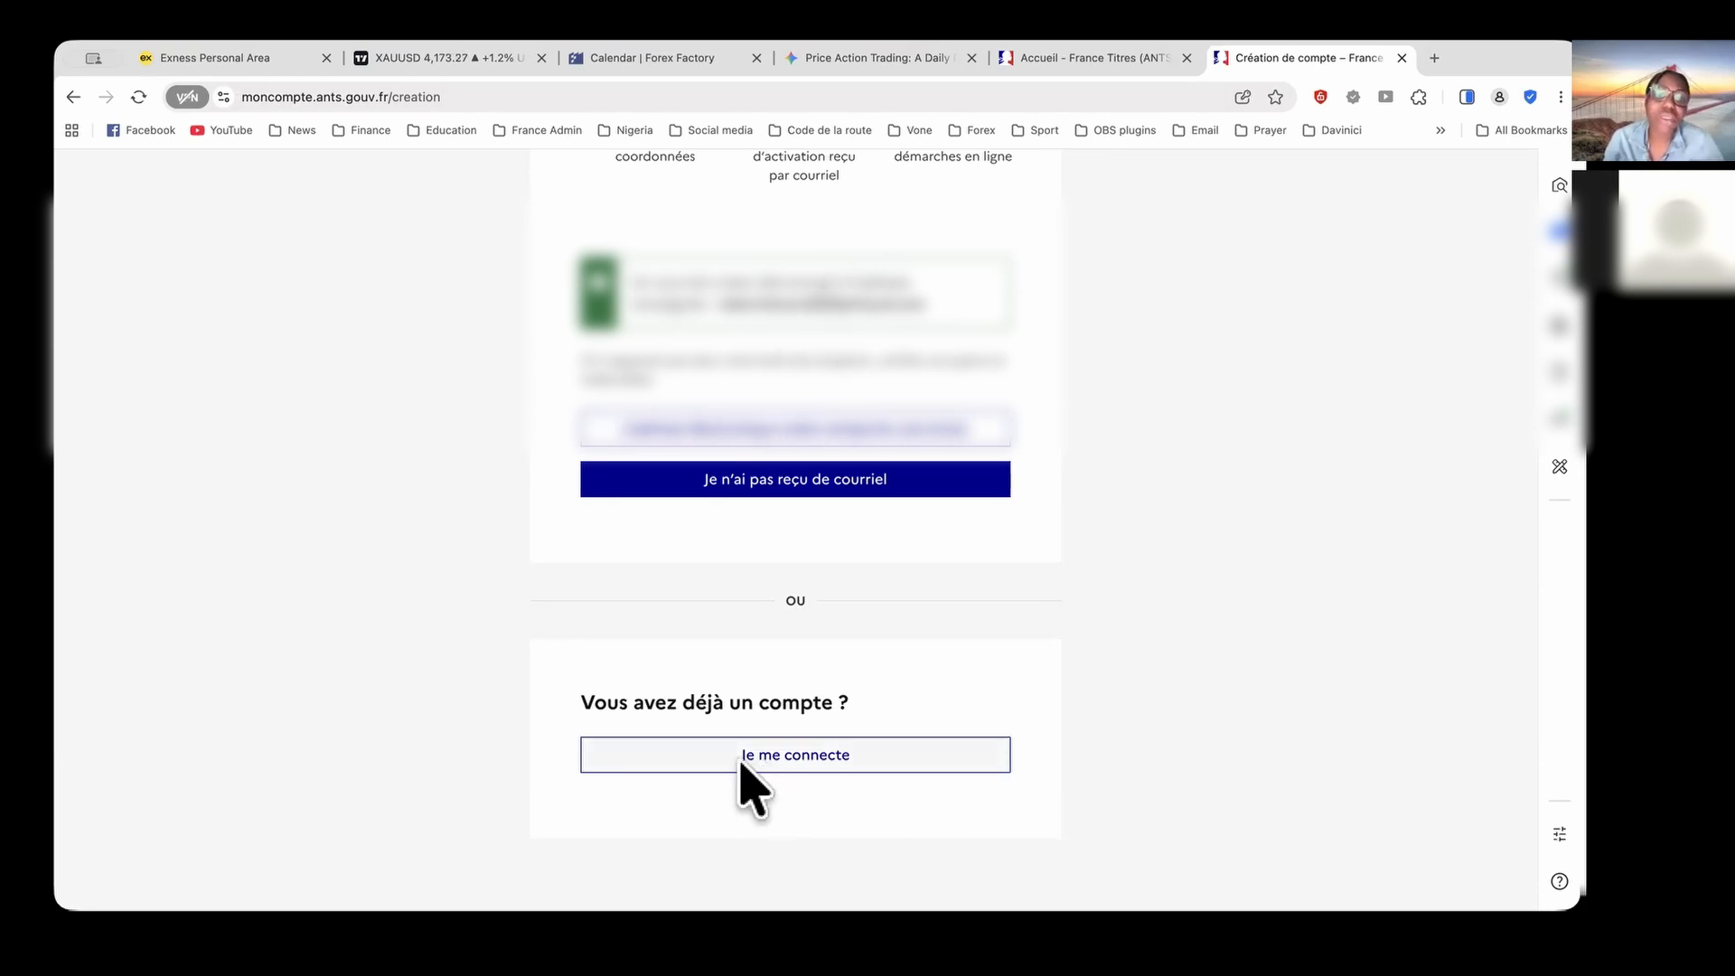
click(817, 761)
scroll(801, 697, down, 5)
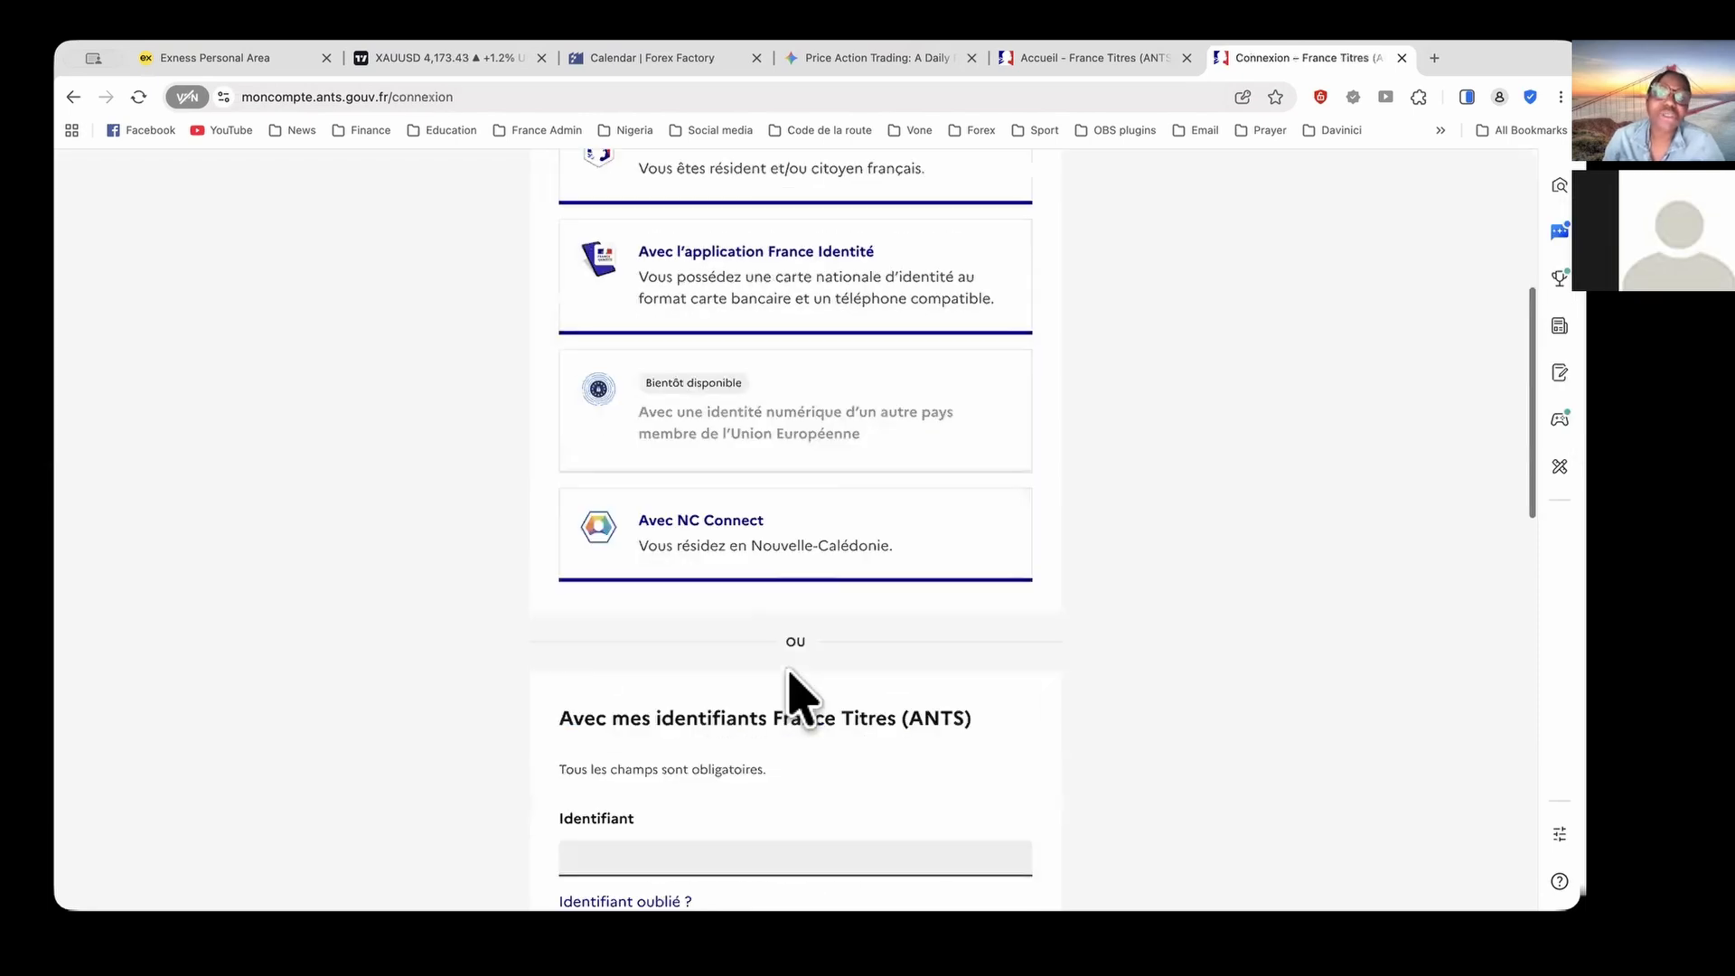
scroll(795, 696, down, 3)
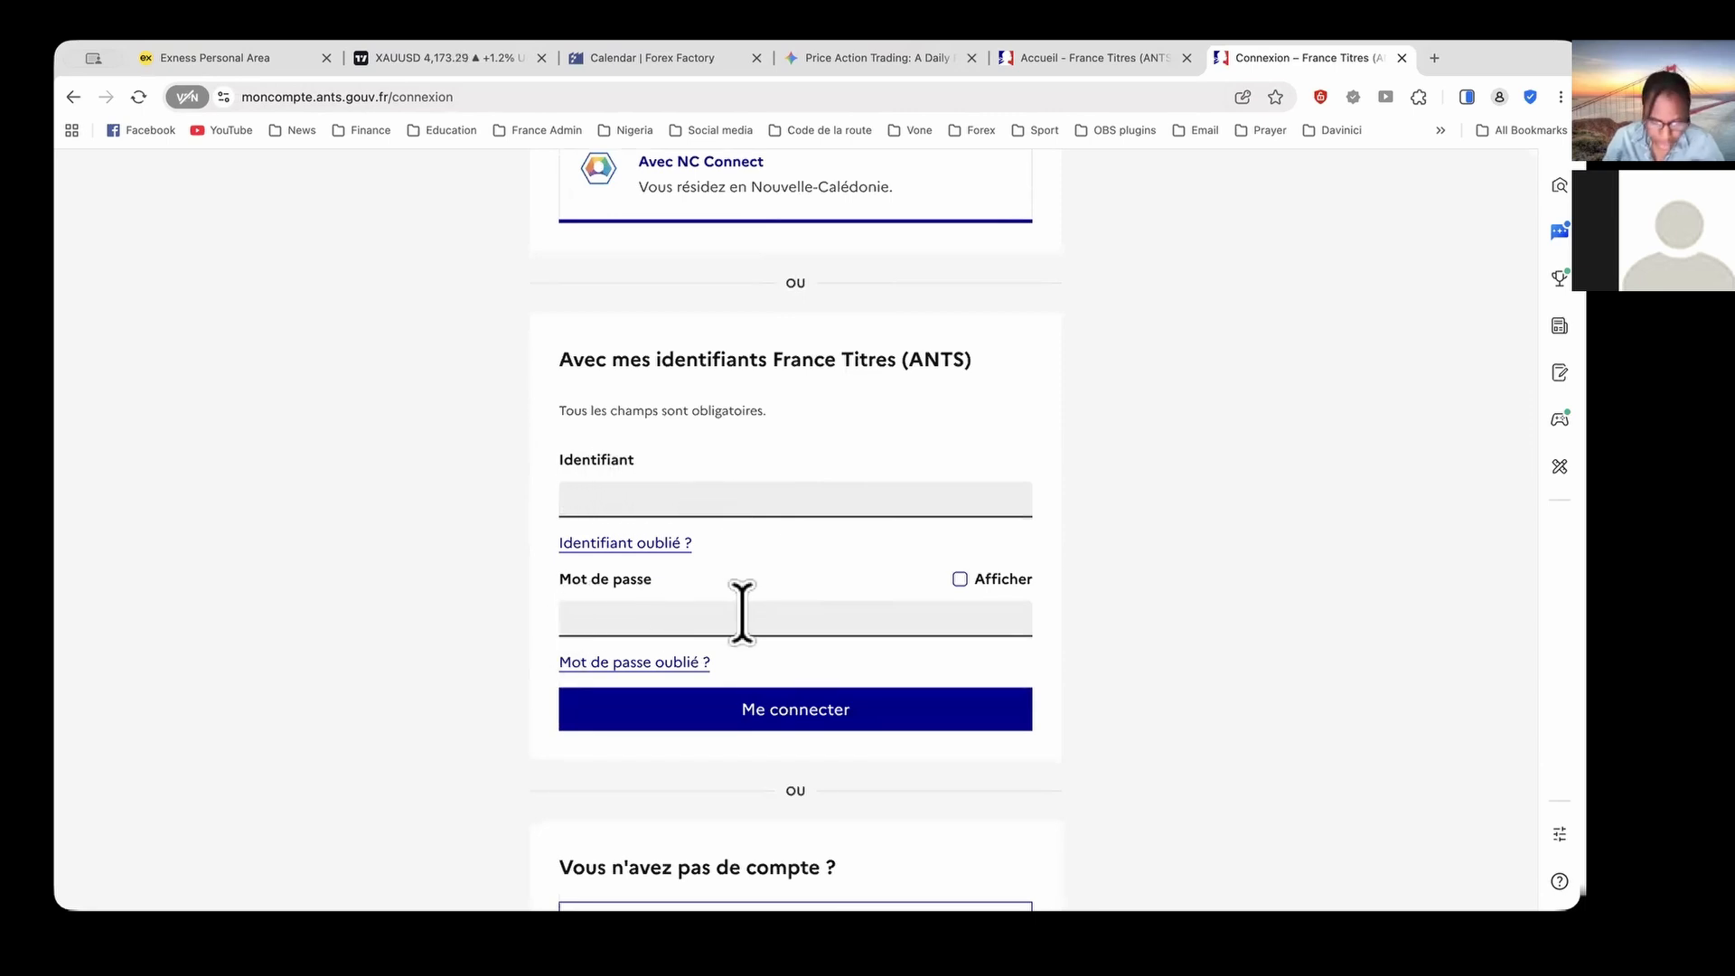
scroll(1038, 491, down, 6)
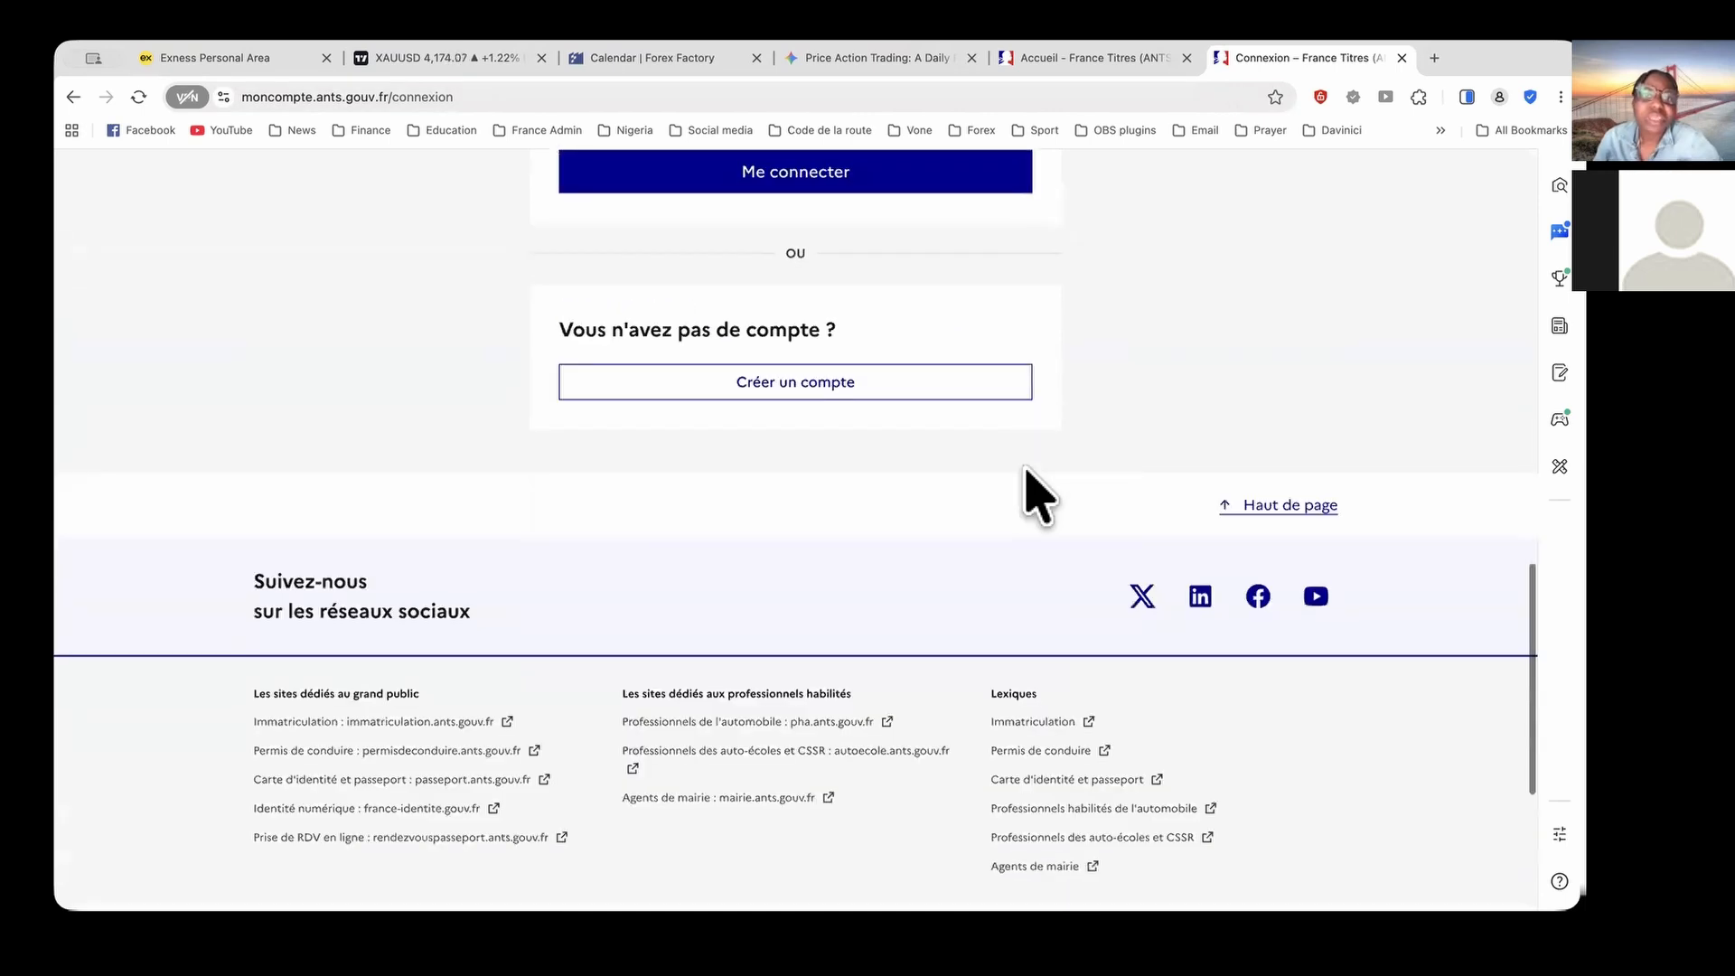
scroll(1069, 437, up, 3)
scroll(1112, 434, up, 1)
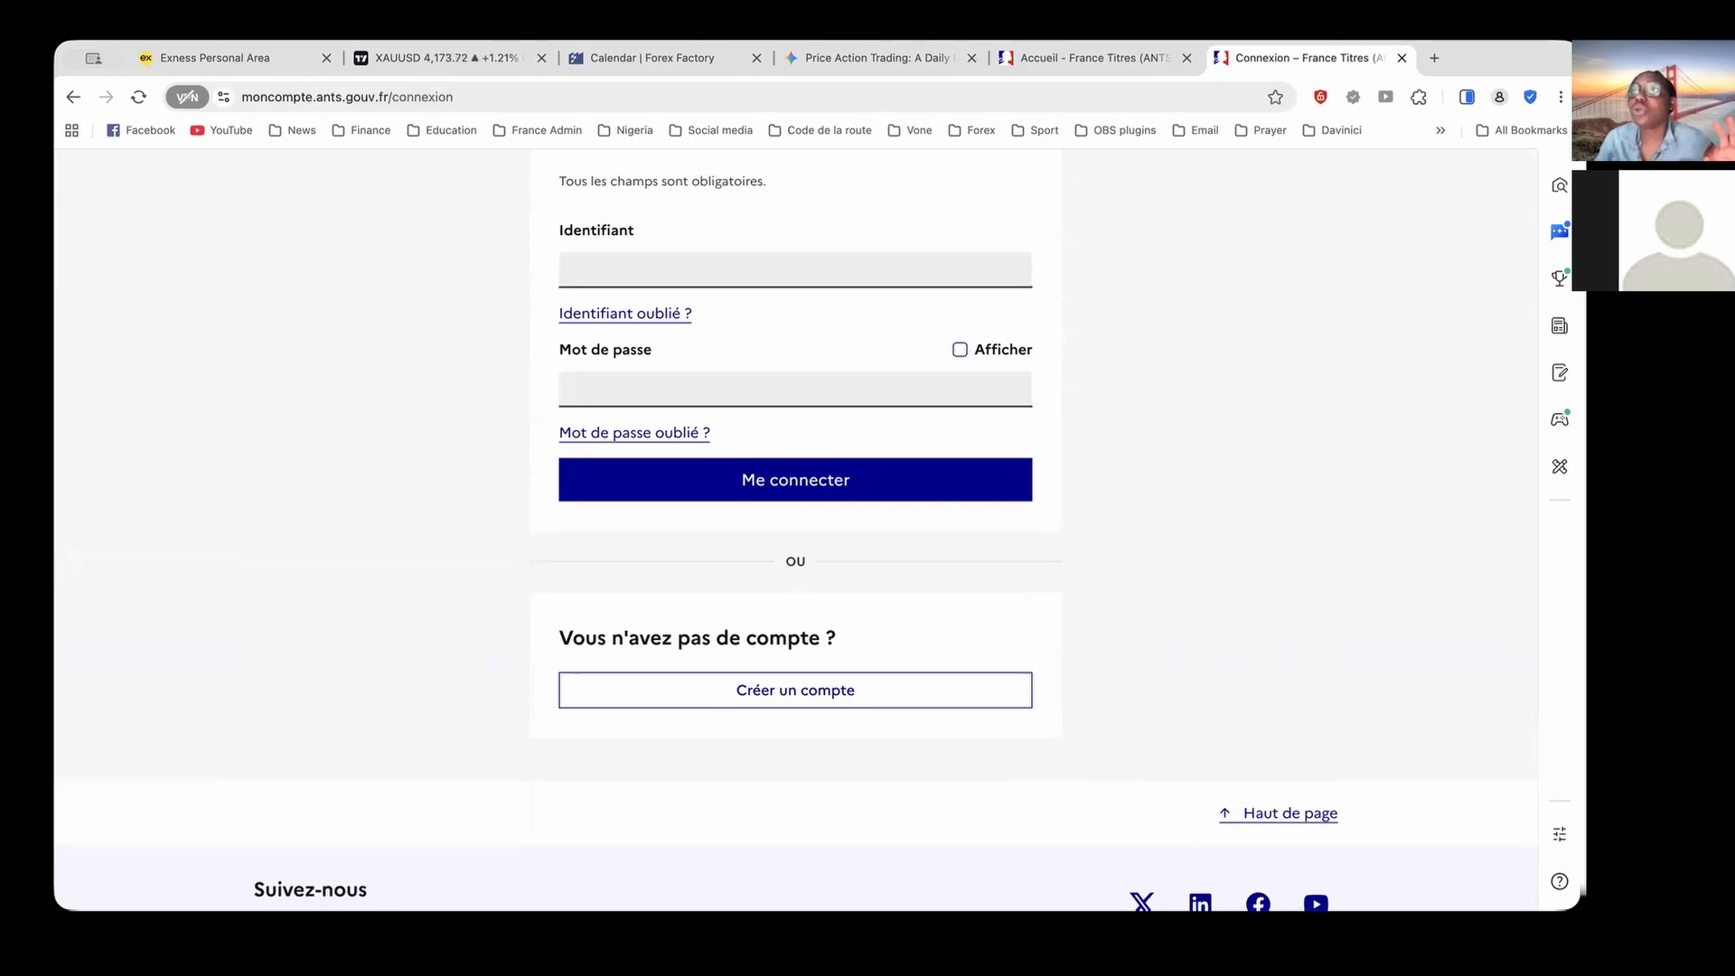
Enter the requested France Titres identifier in the sign-in form's Identifiant field
key(super+Tab)
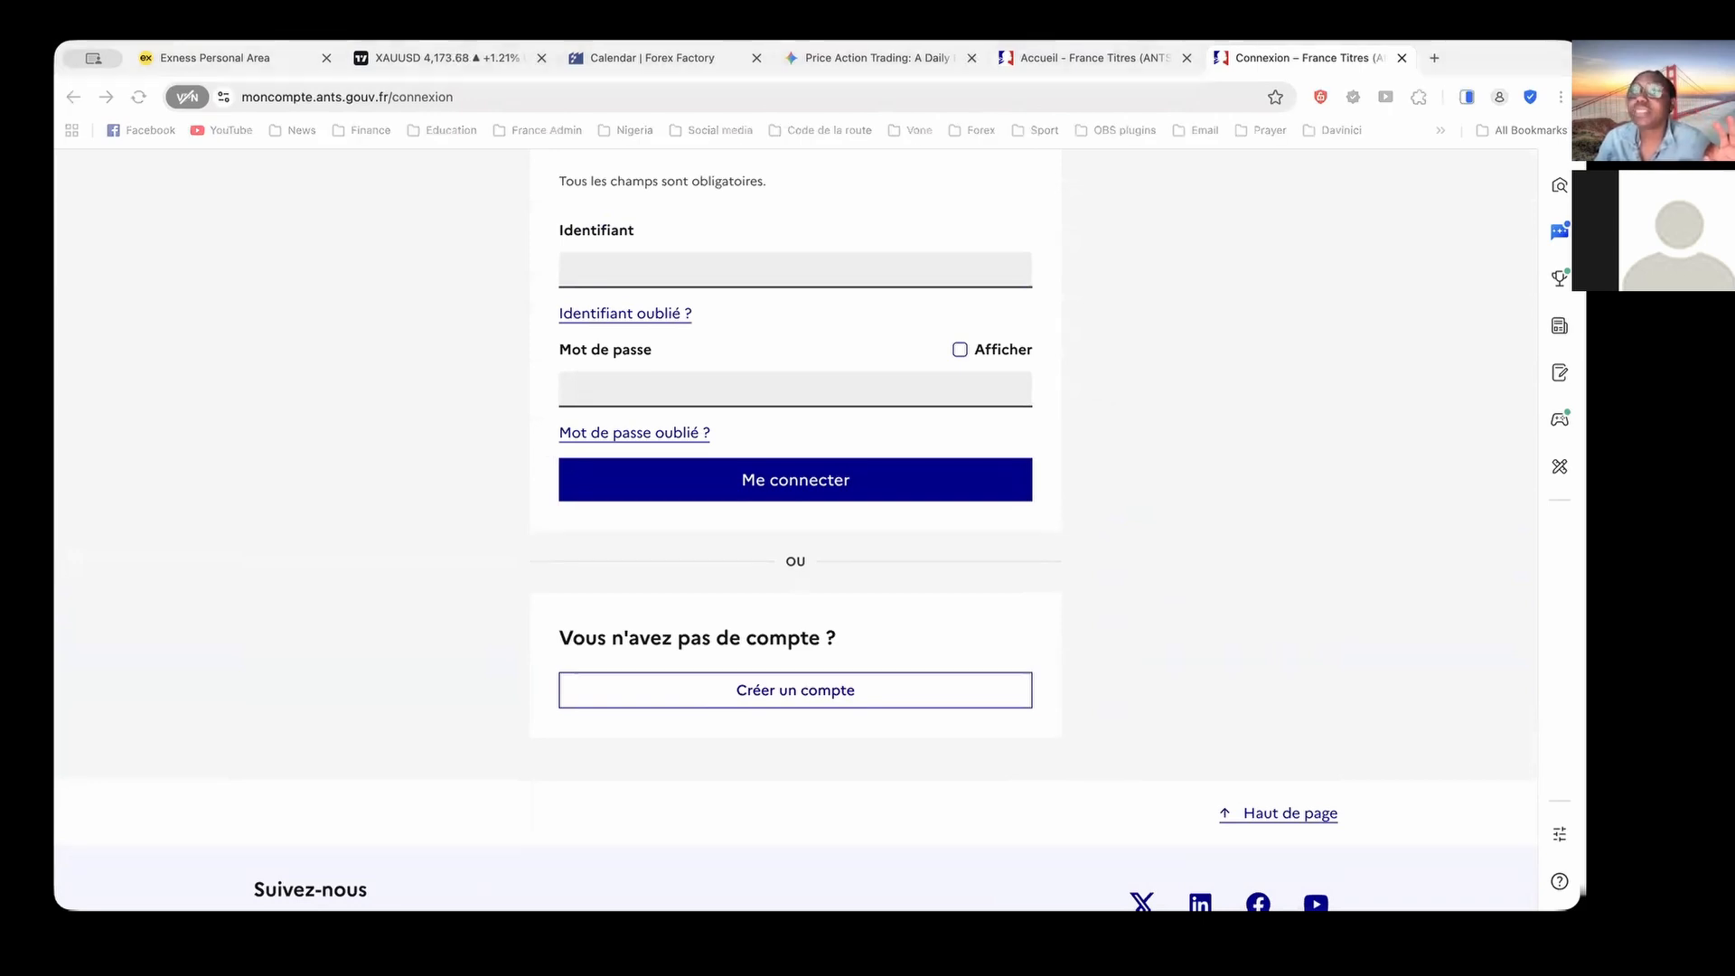
click(728, 263)
click(730, 262)
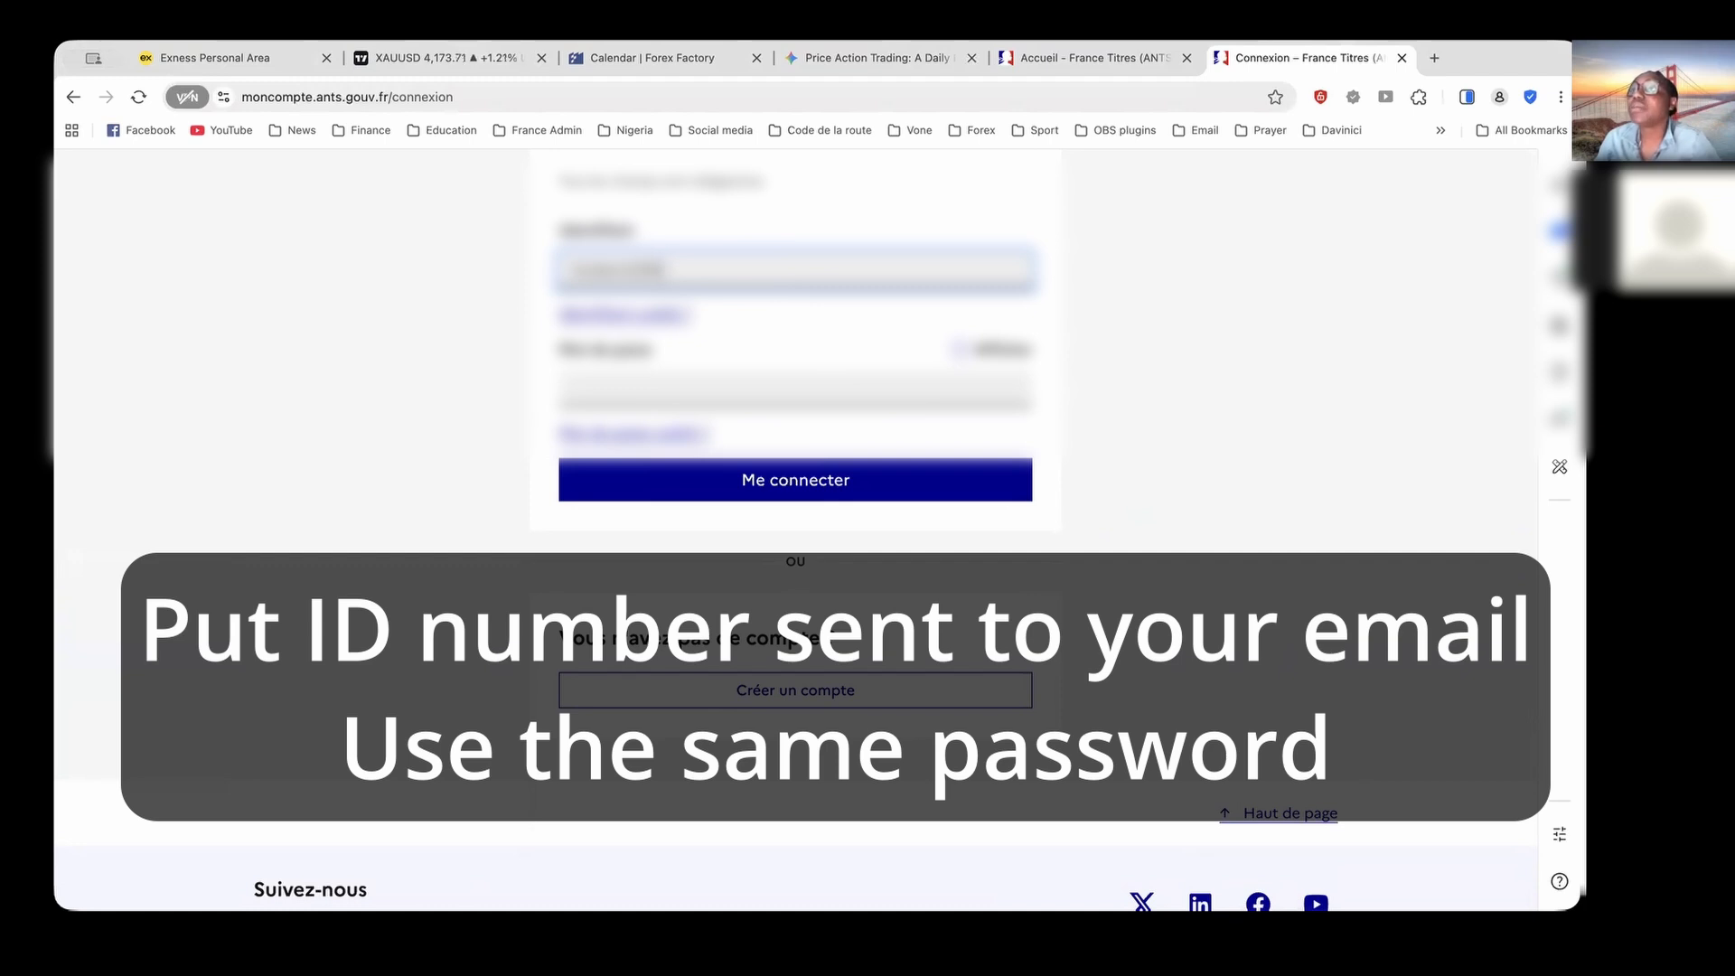
key(super+Tab)
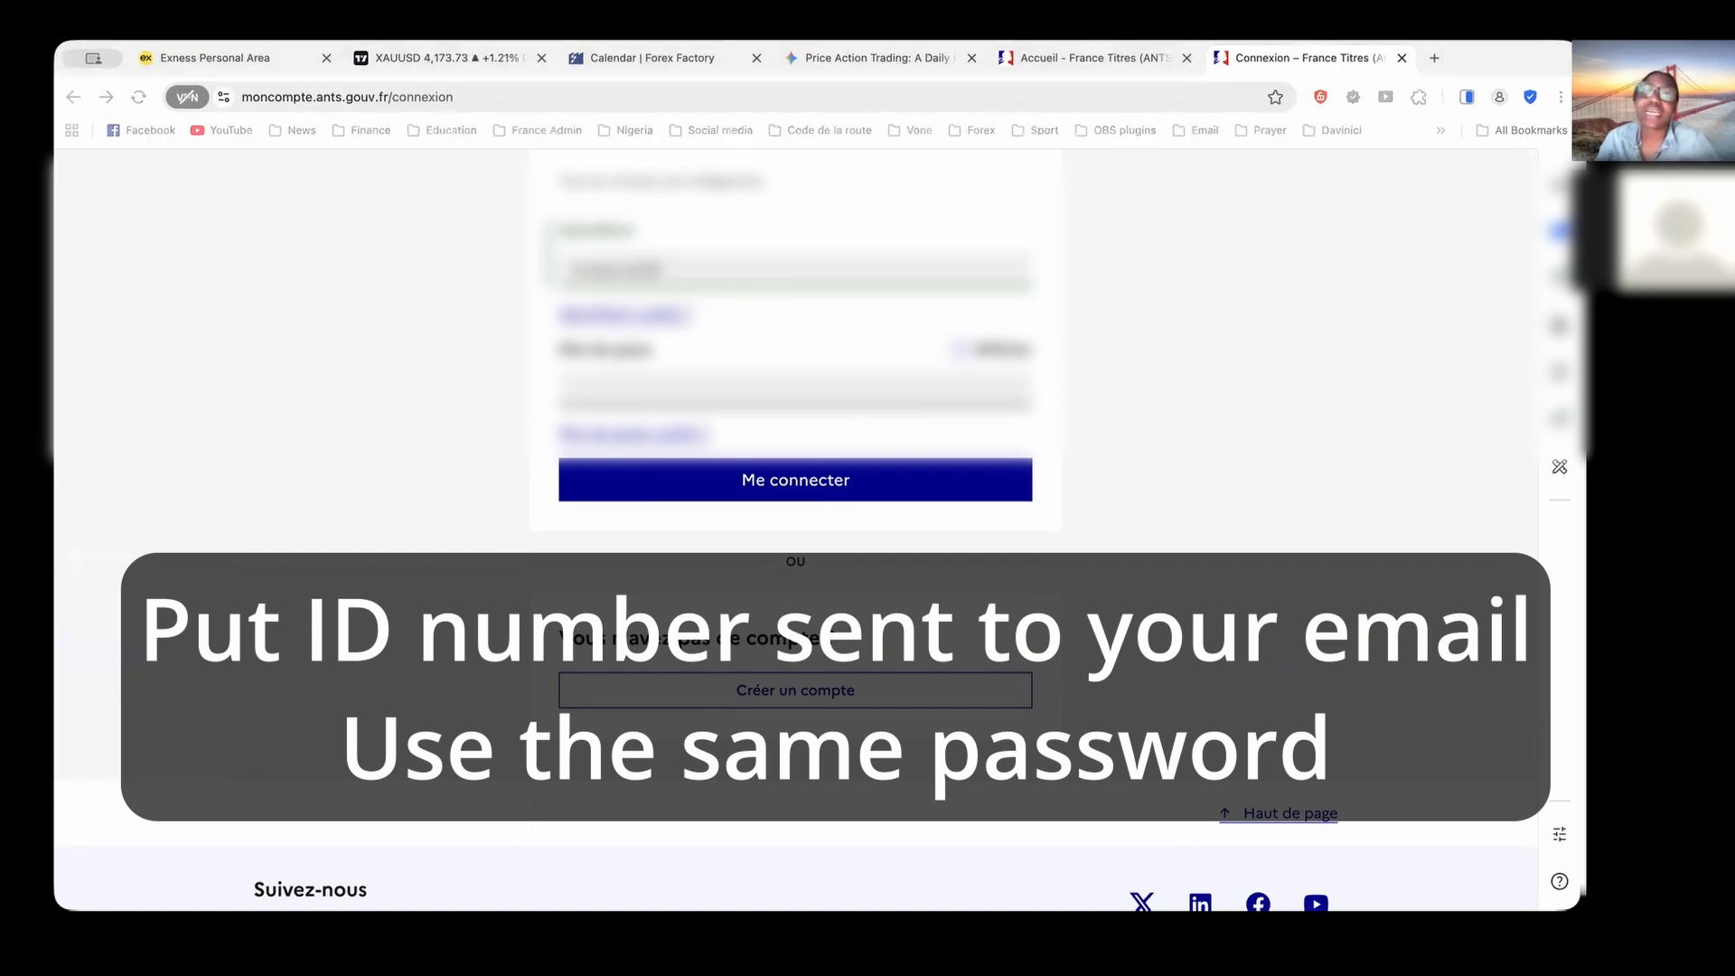
Paste the account password into the Mot de passe field and display its characters
click(759, 387)
click(758, 386)
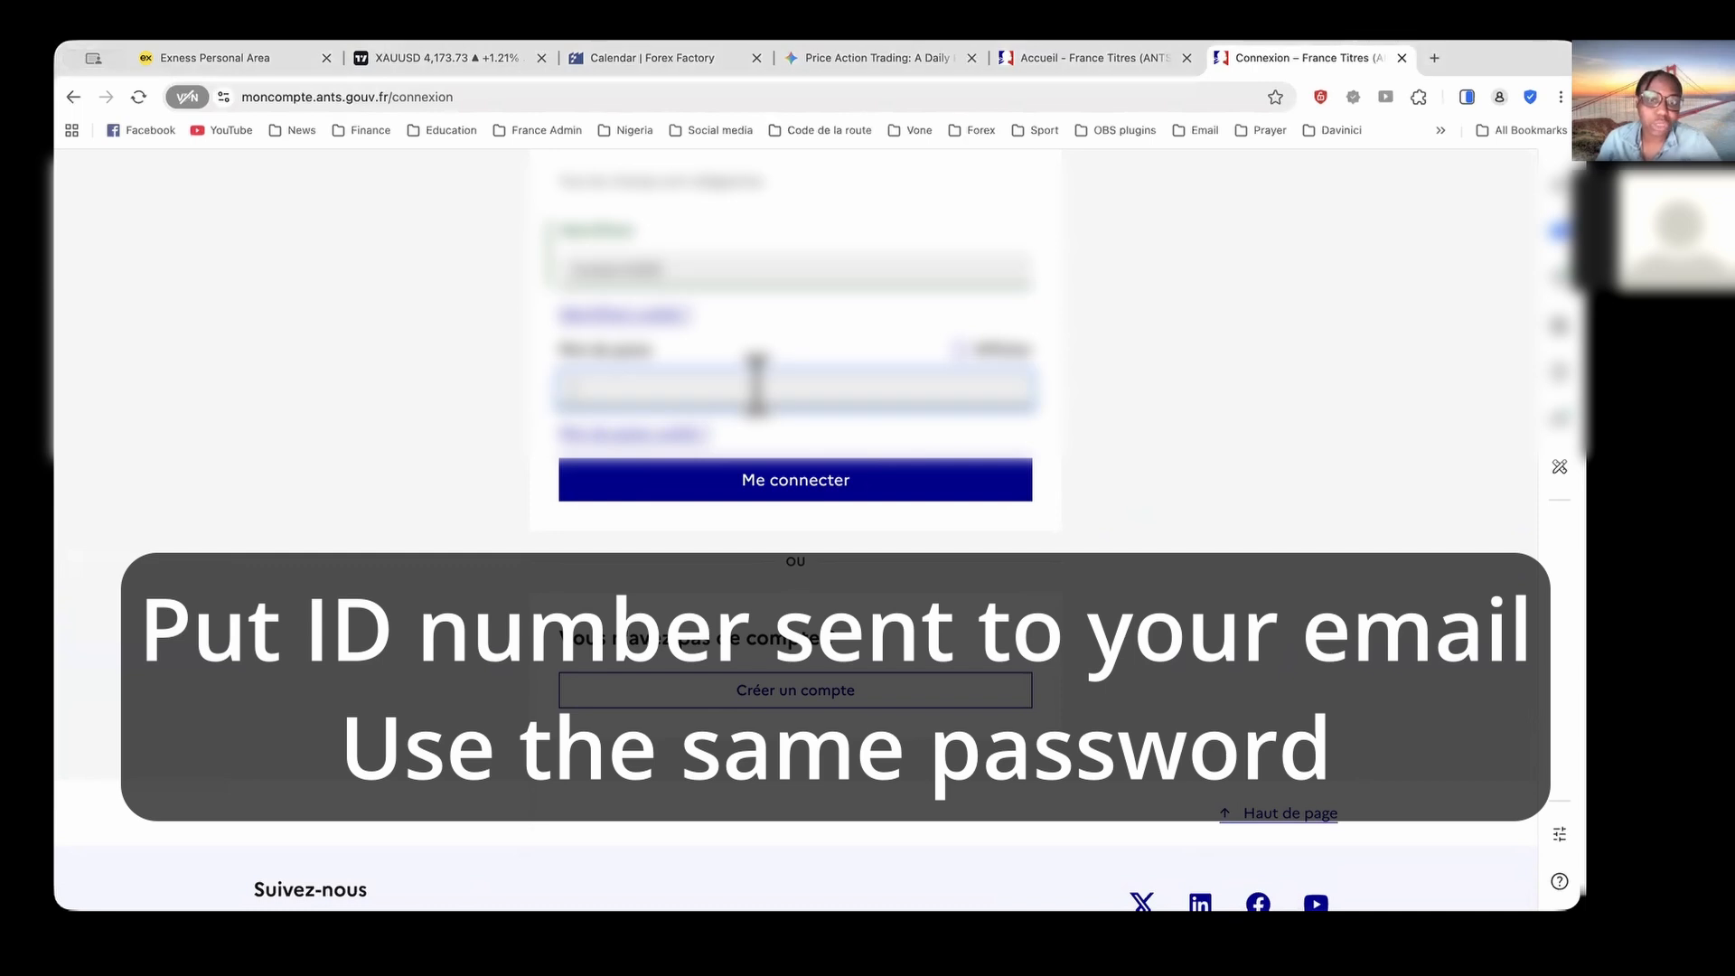
key(super+v)
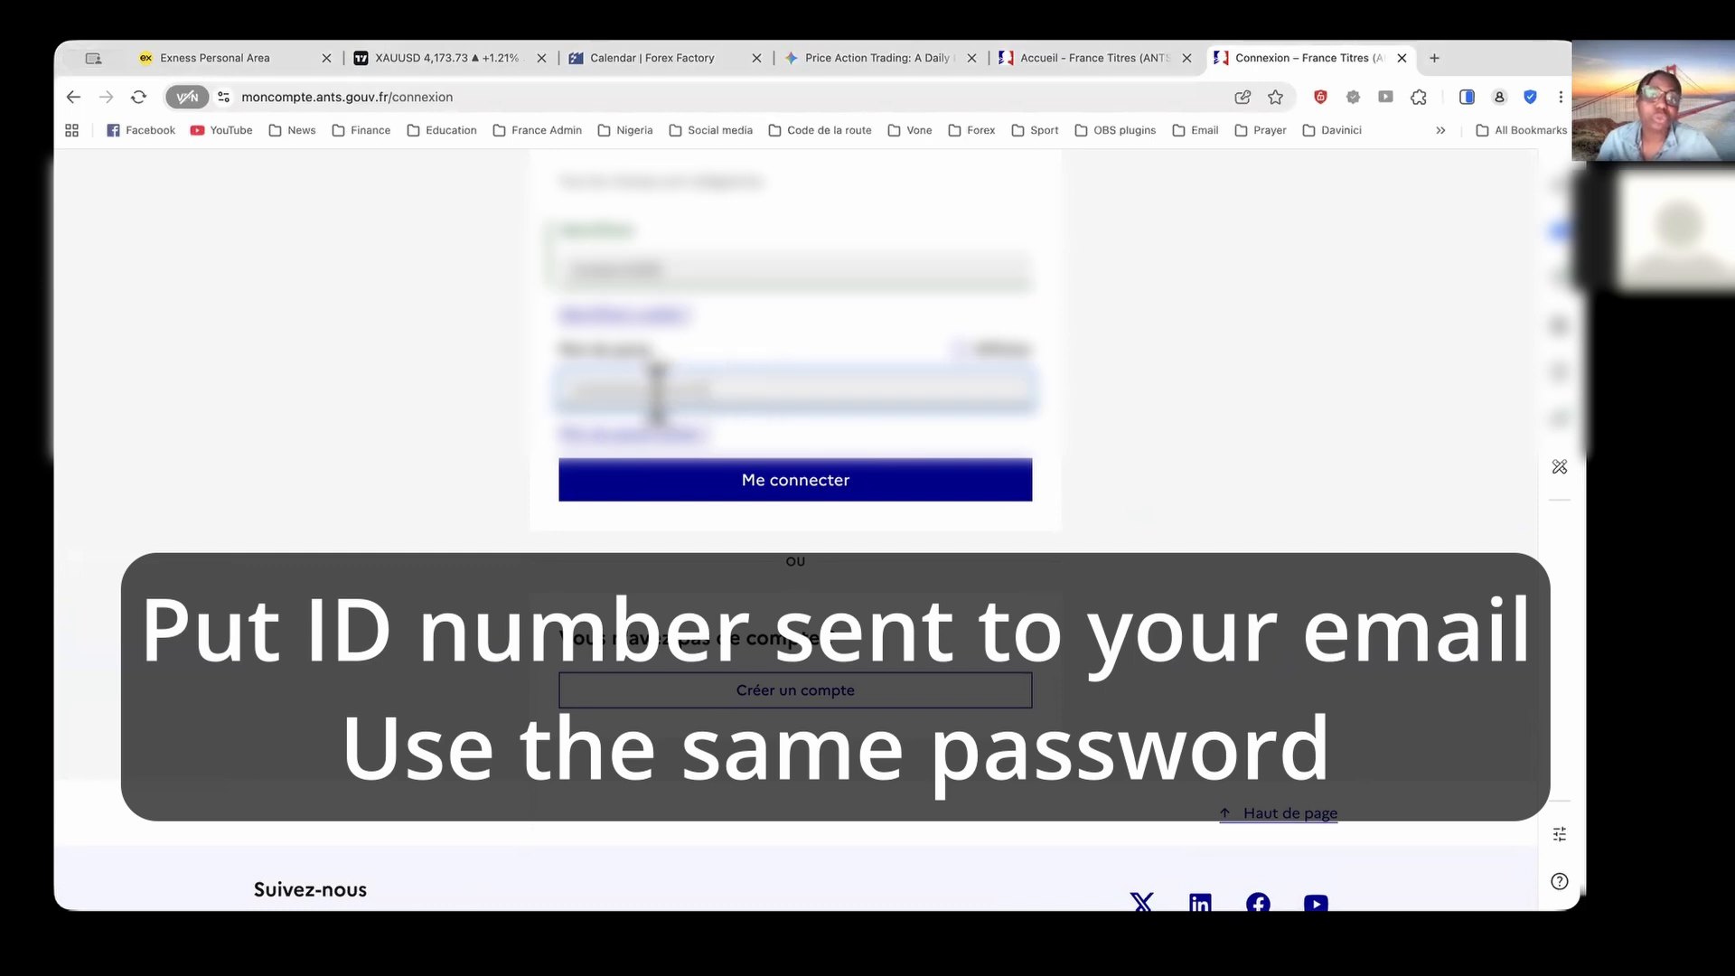
click(960, 349)
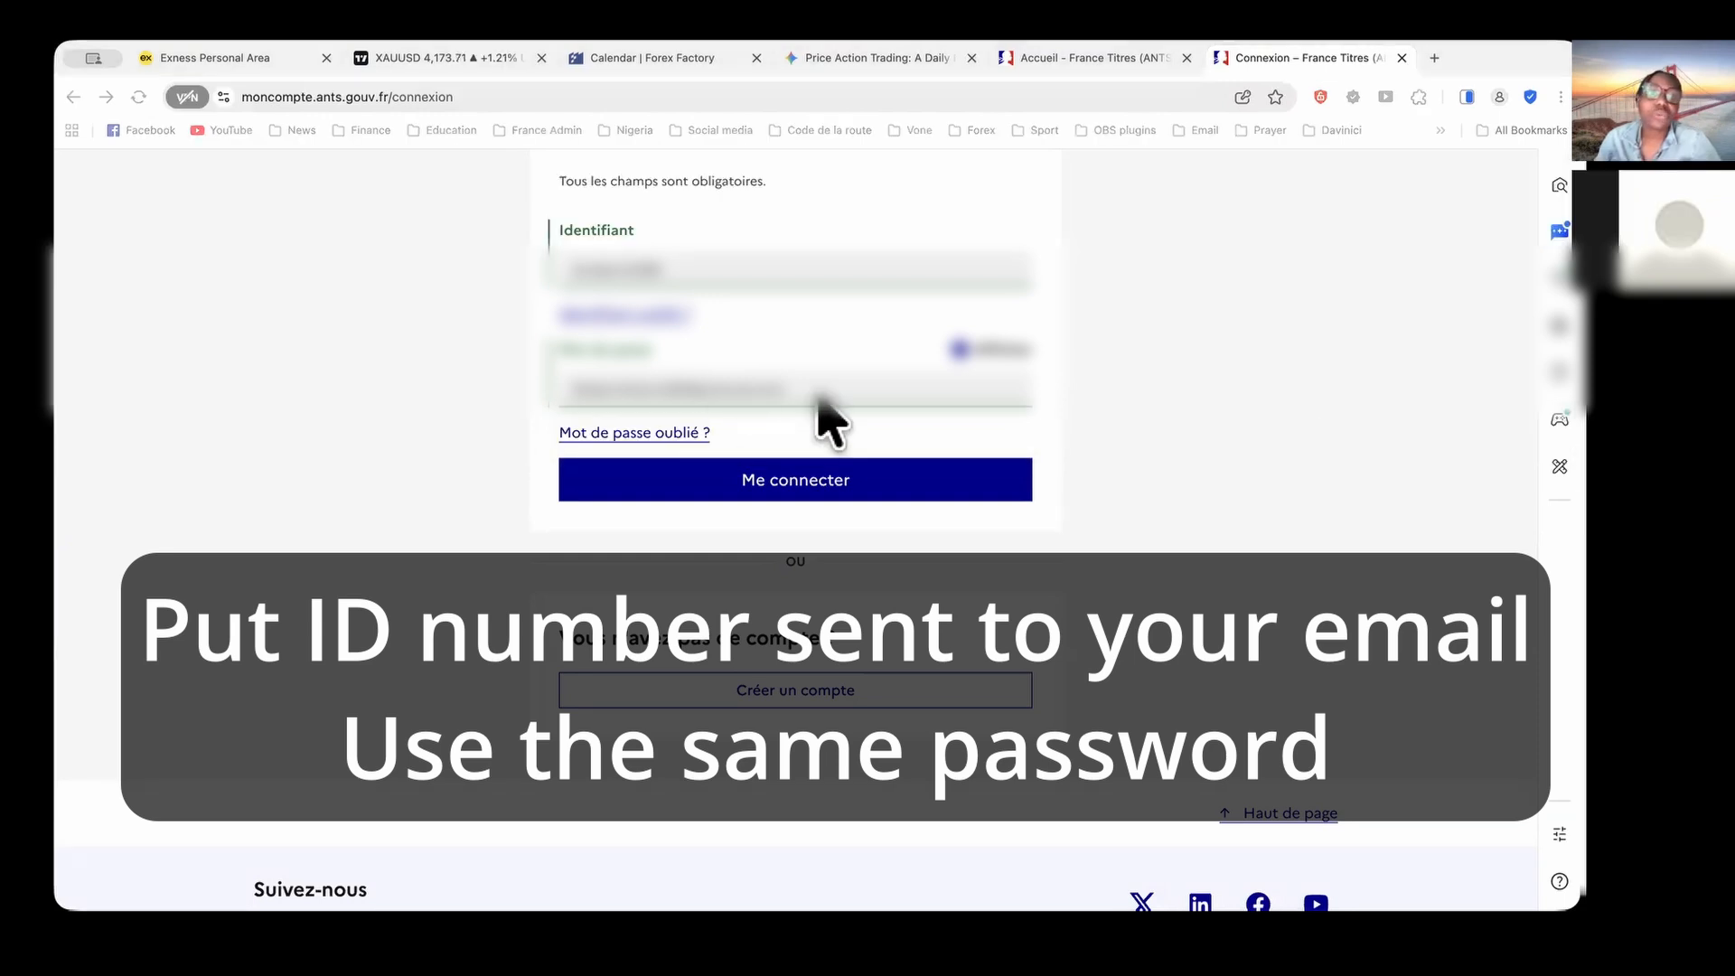
Correct the account password in the Mot de passe field, hide its characters again and submit the sign-in form
drag(852, 387, 513, 388)
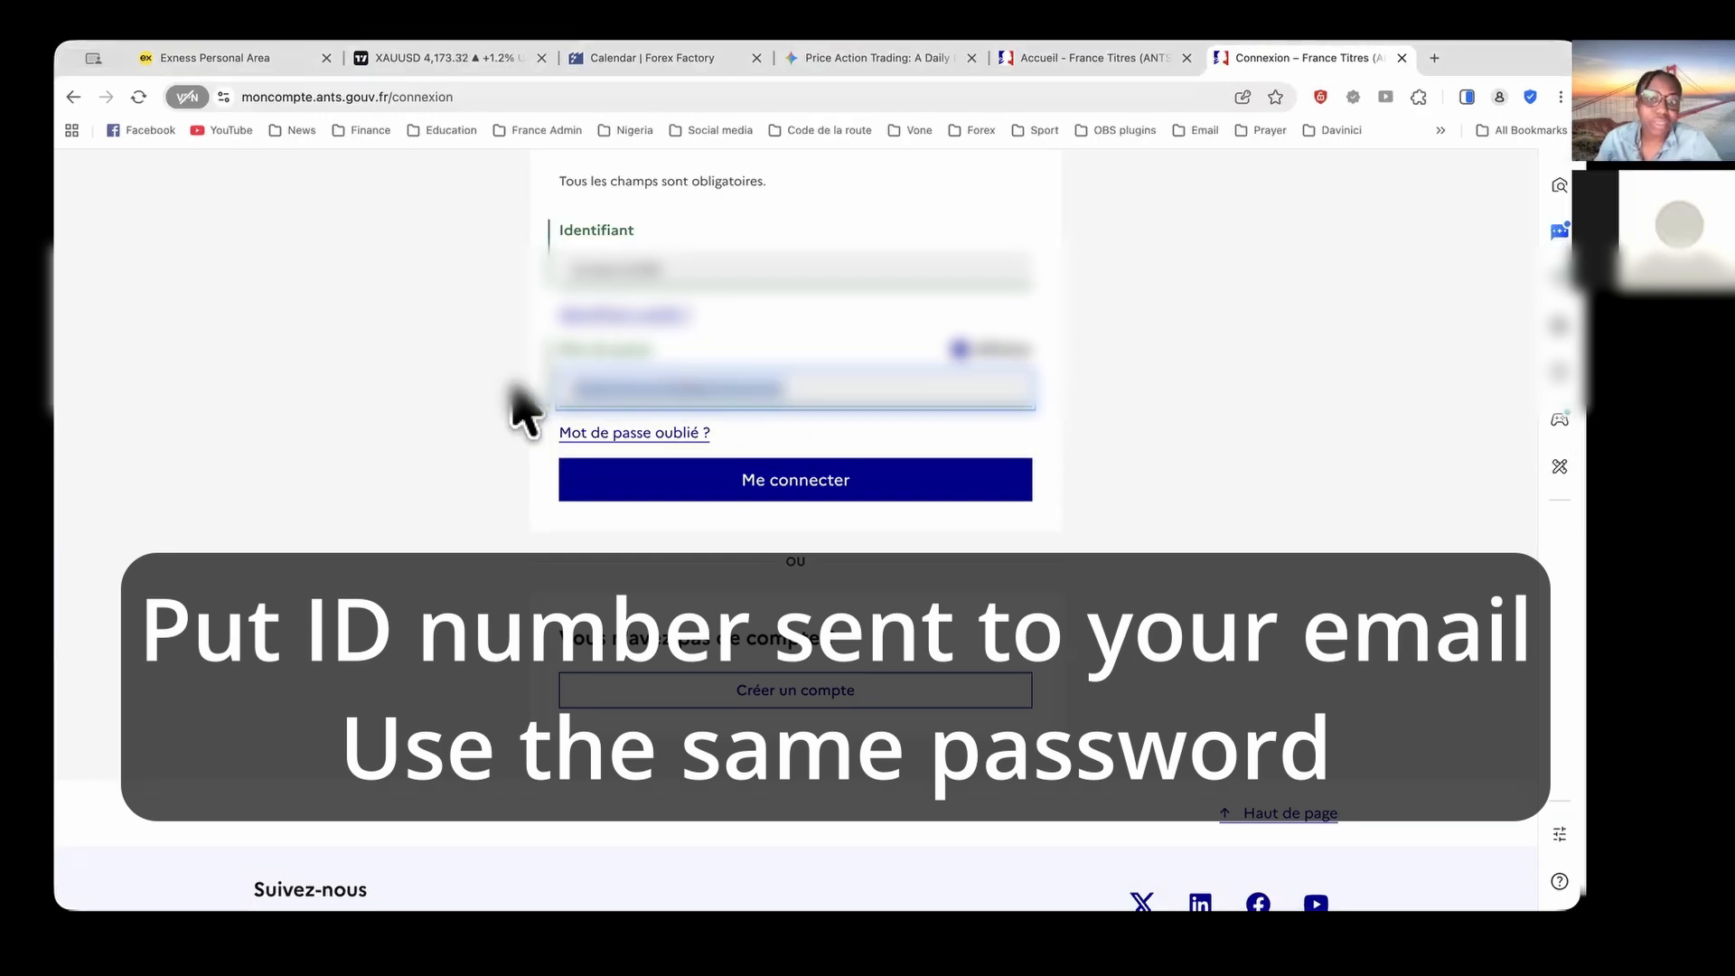
click(514, 387)
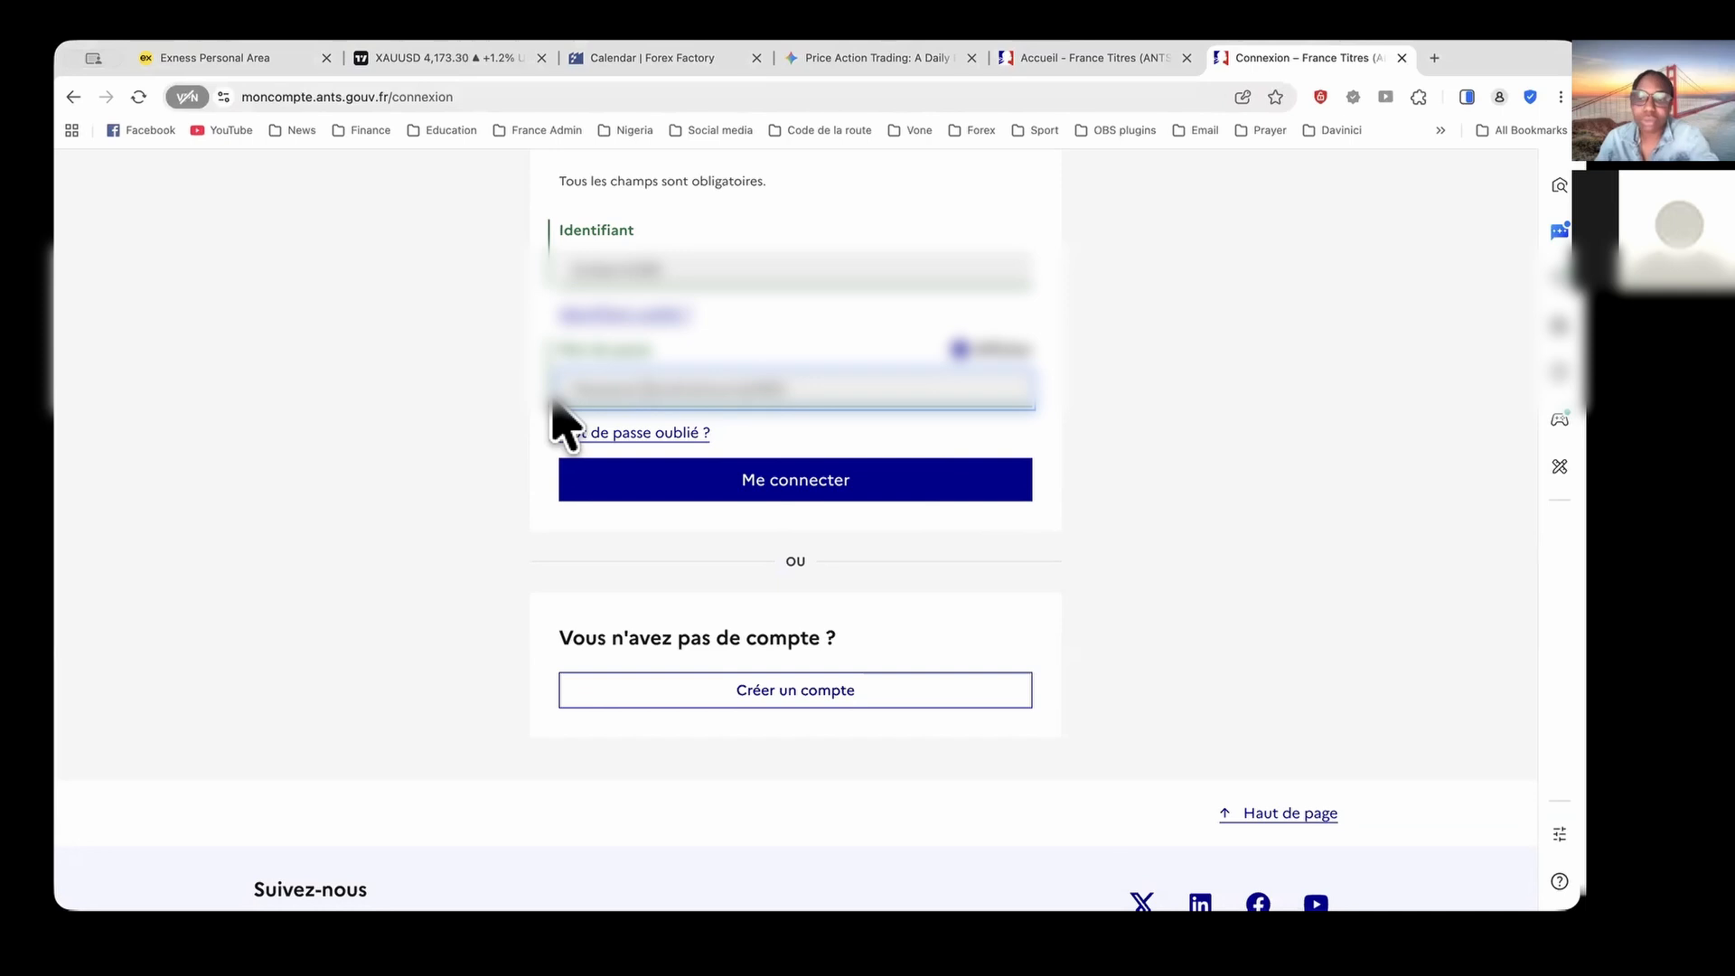
key(BackSpace)
key(BackSpace)
key(BackSpace)
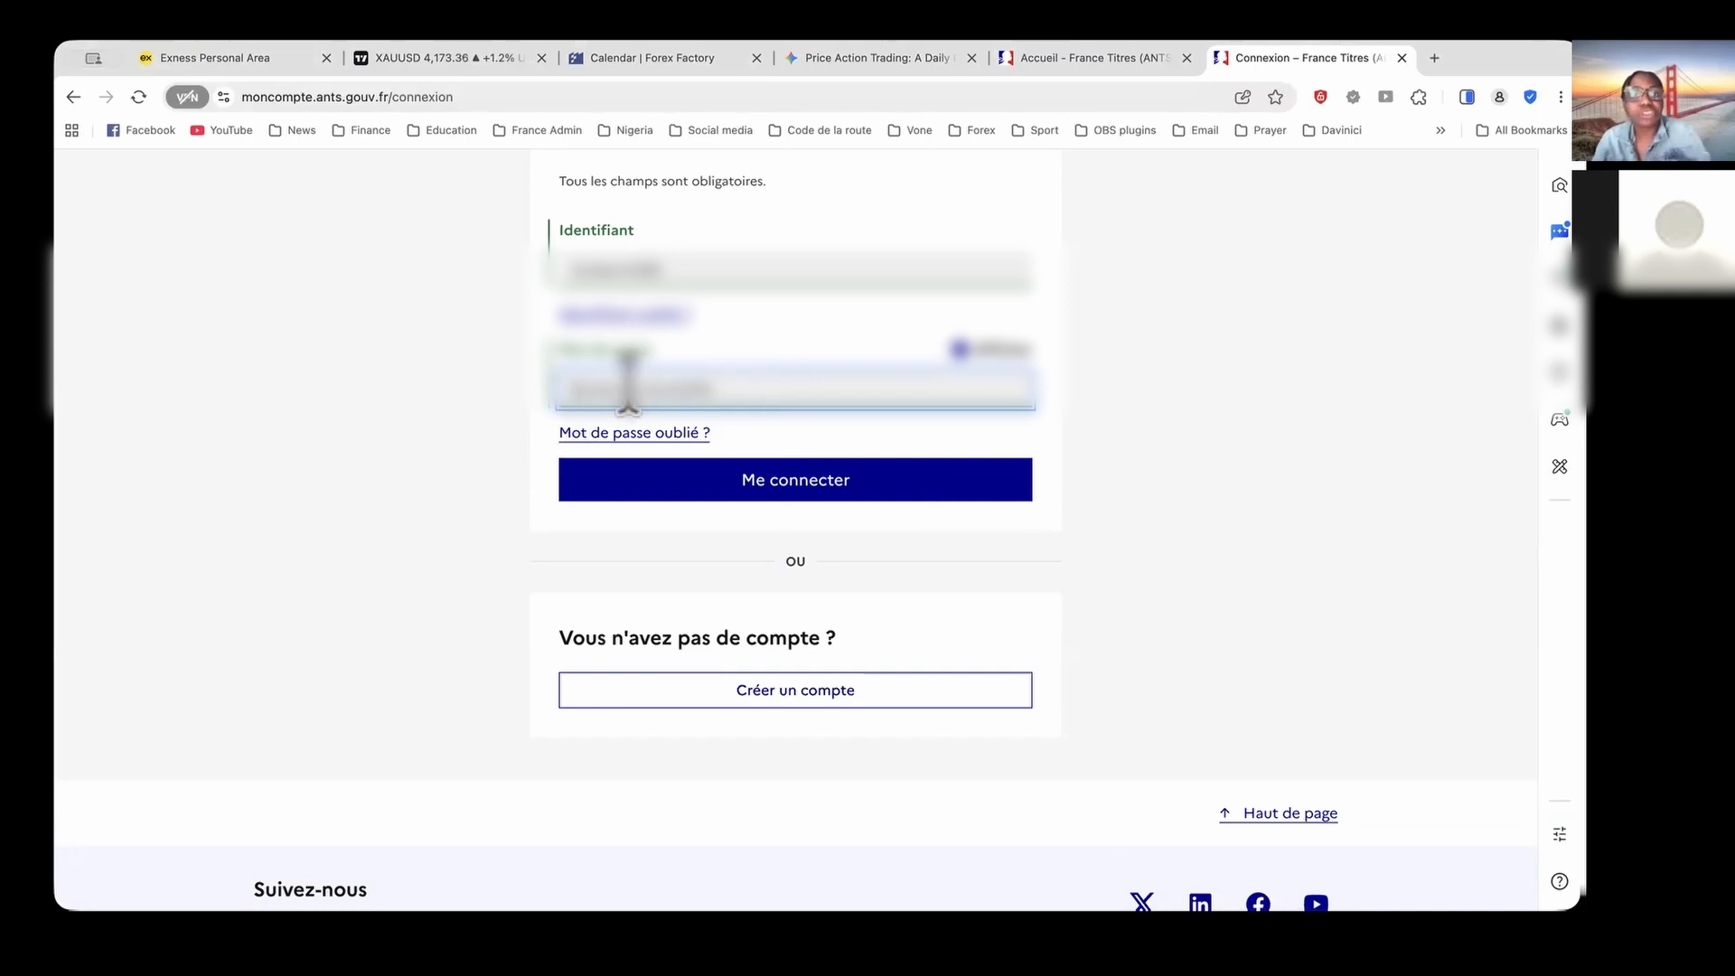
click(958, 351)
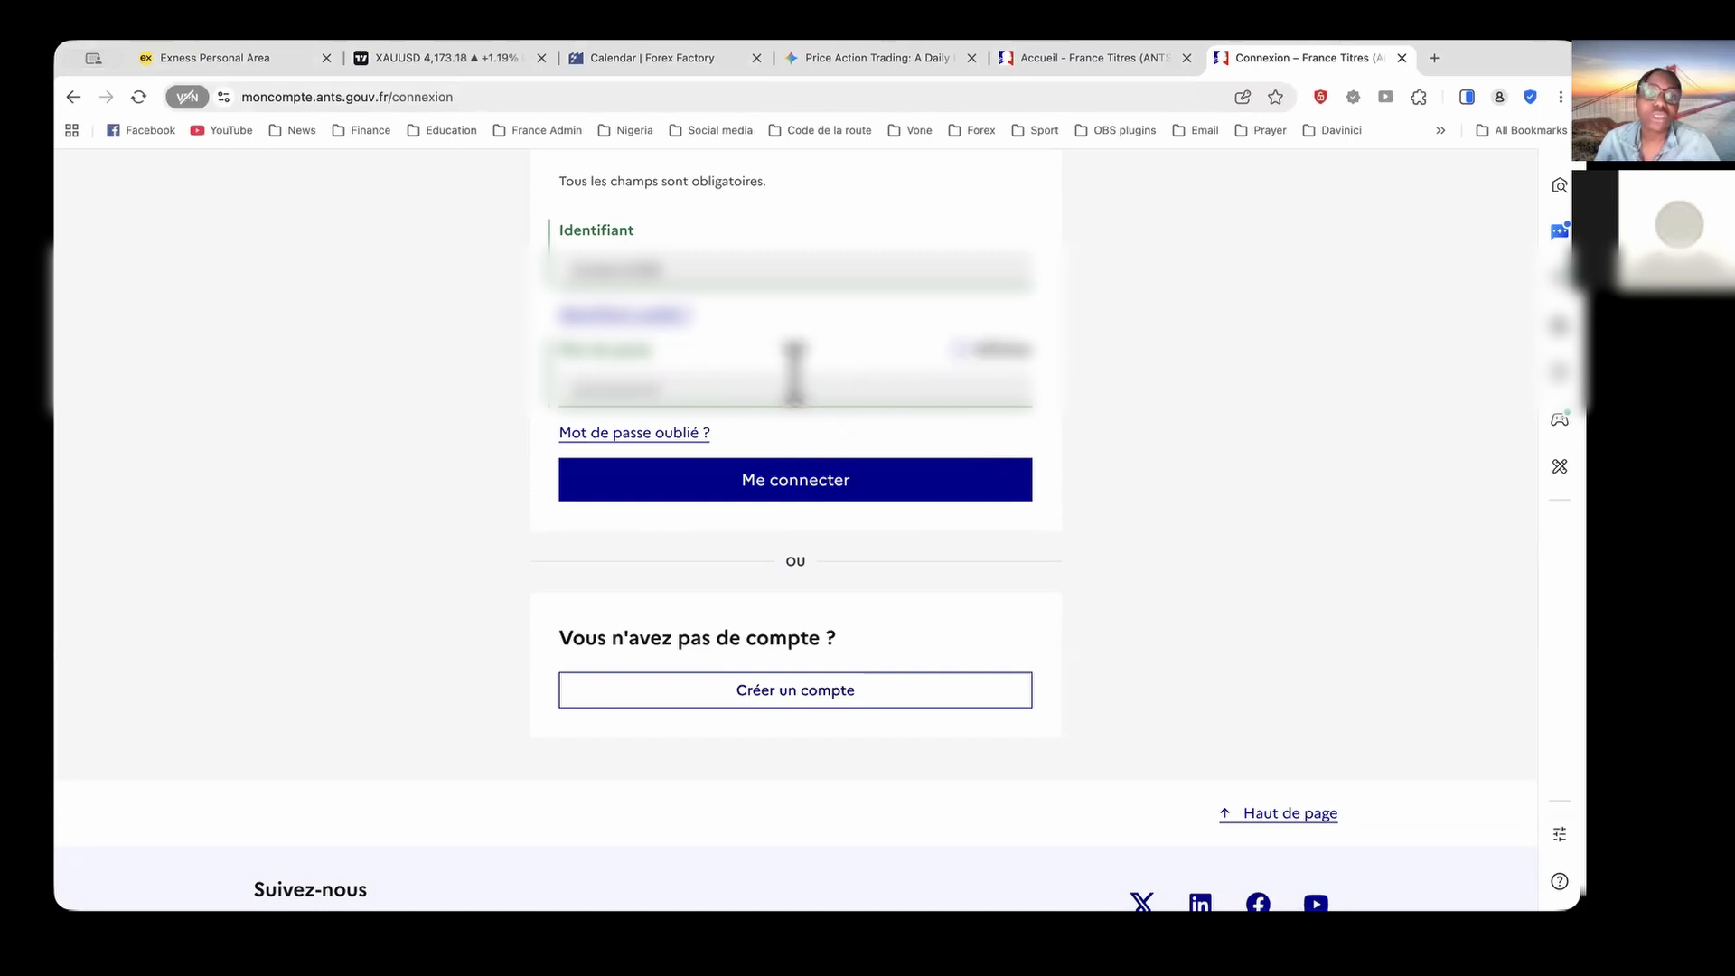
click(814, 492)
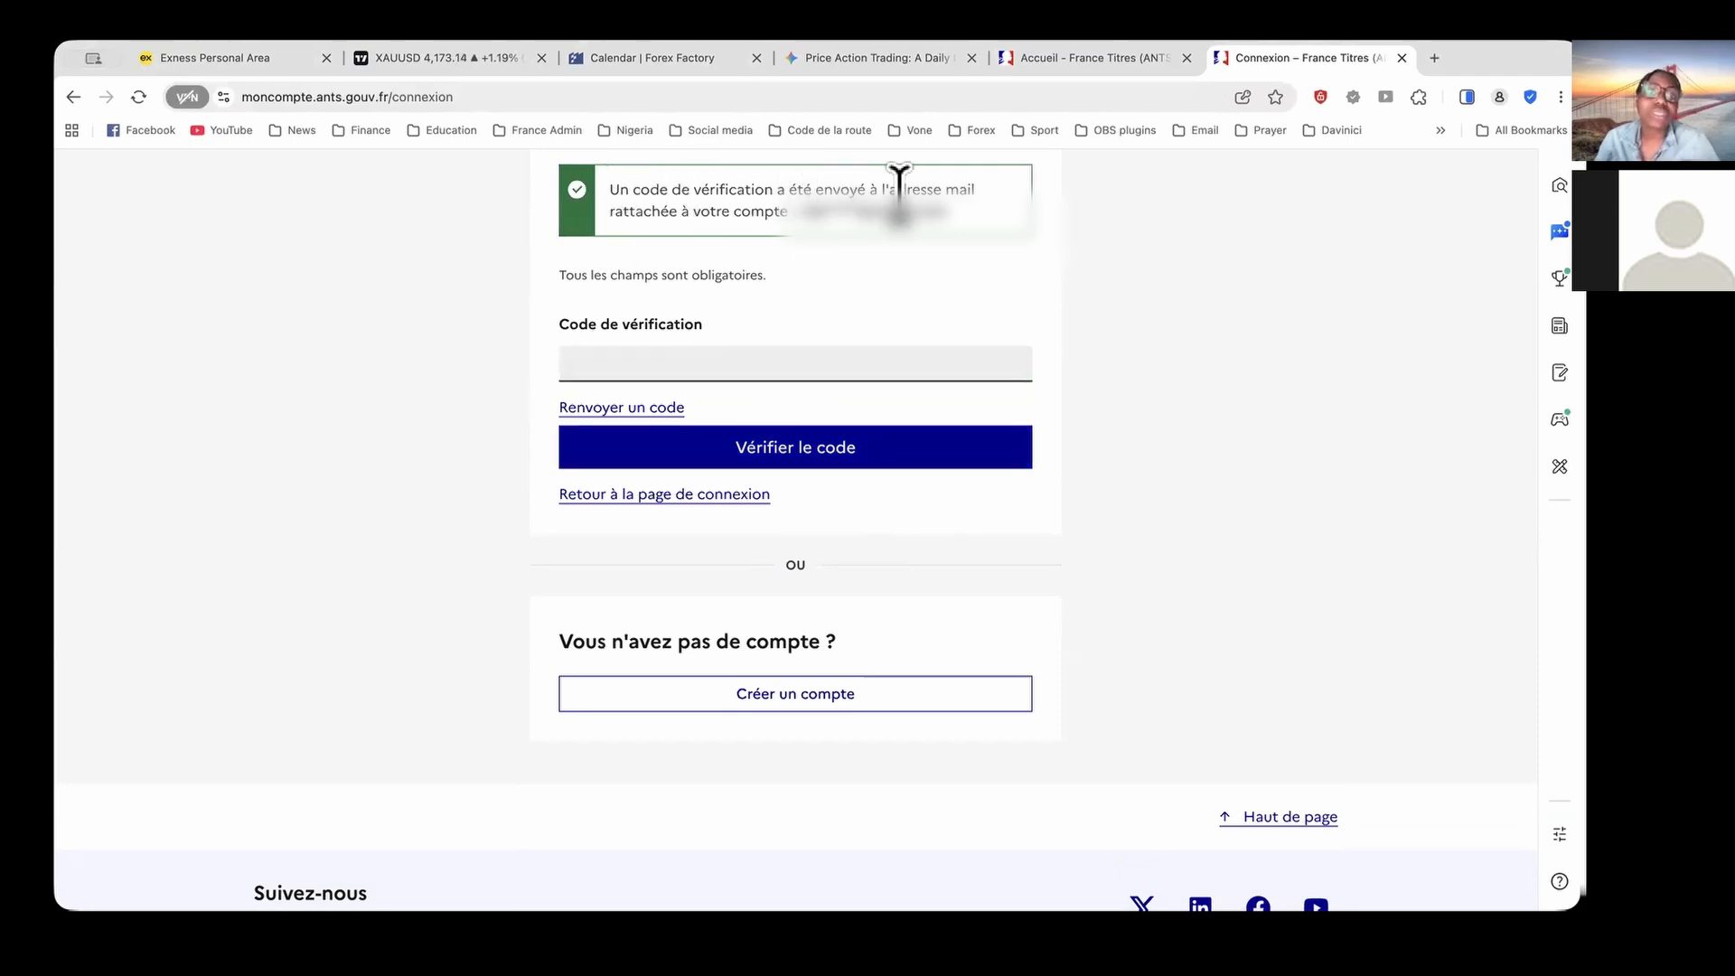
Paste the e-mailed verification code into the Code de vérification field and verify it
click(620, 360)
key(super+v)
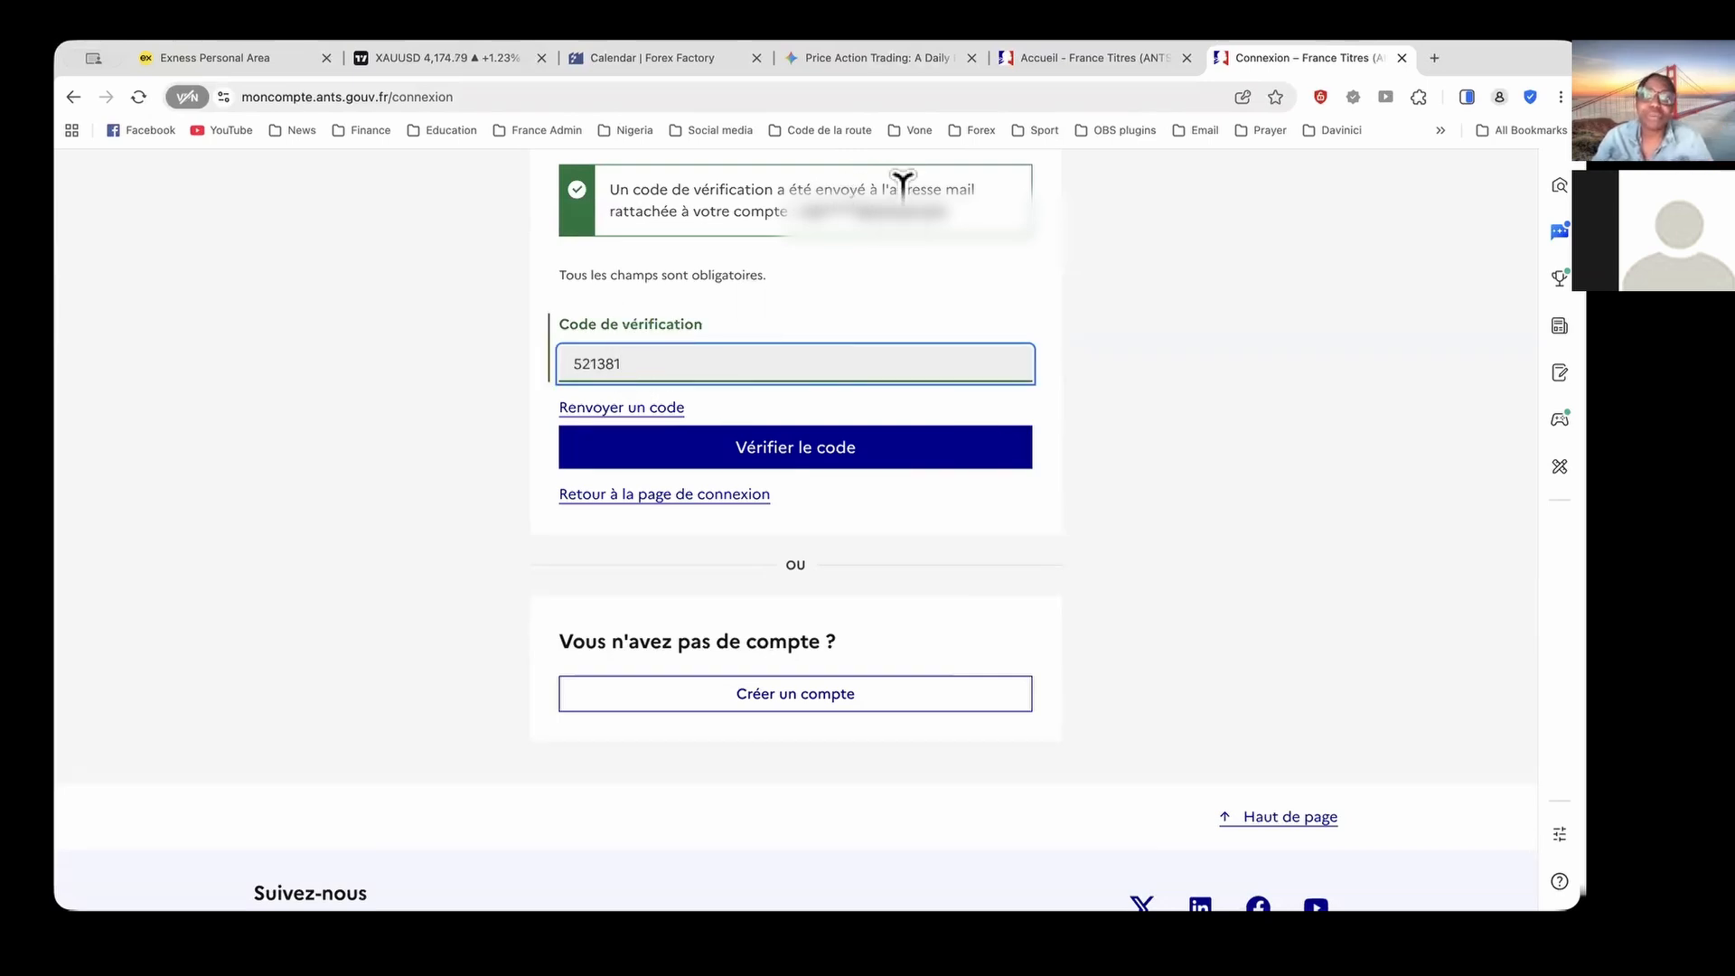
click(931, 476)
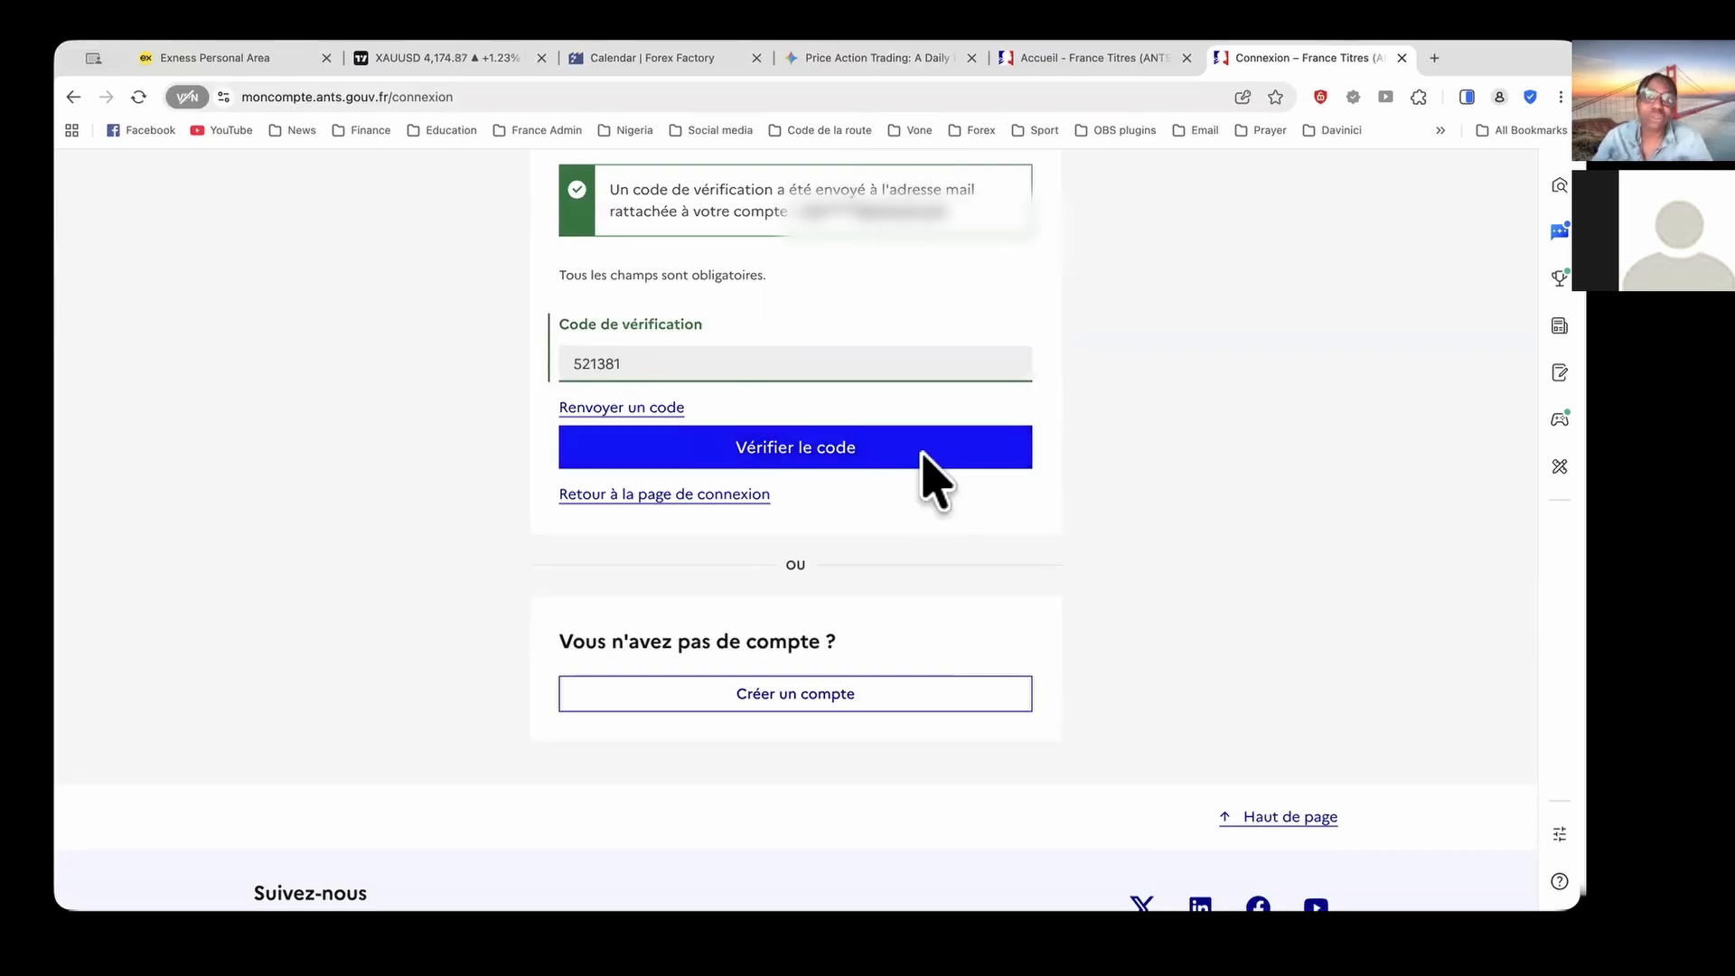
Start a new online Permis de conduire procedure from the account's personal space
scroll(840, 543, down, 4)
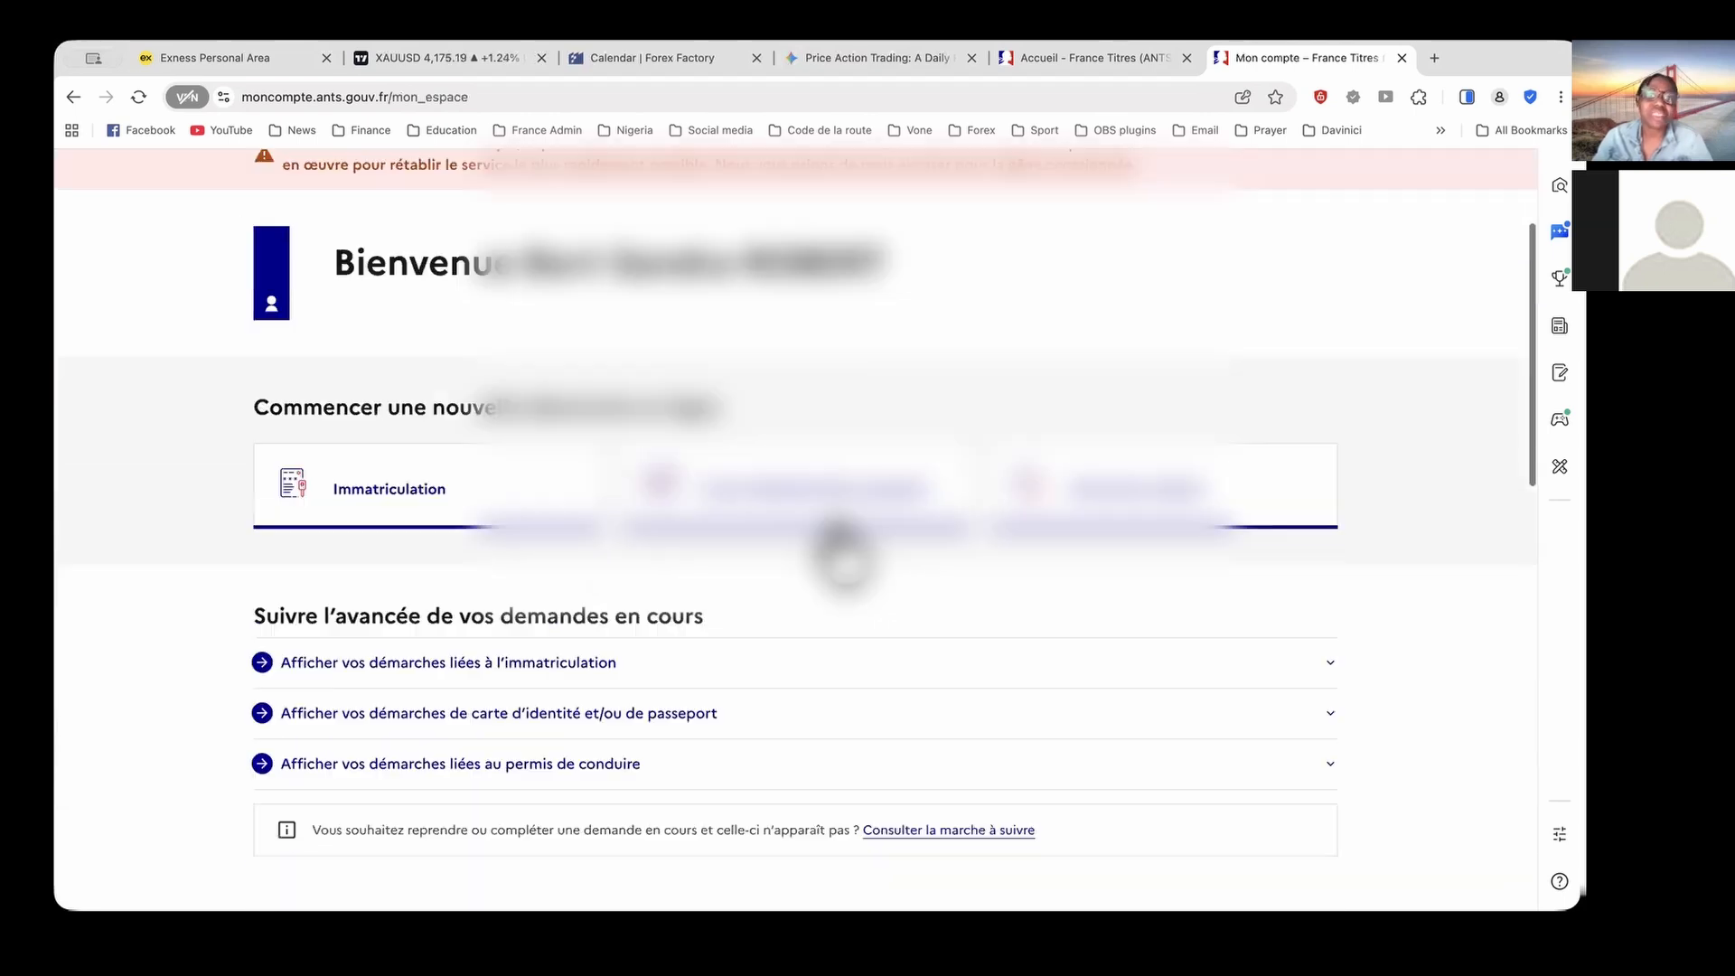
scroll(1139, 384, up, 4)
scroll(1088, 376, down, 3)
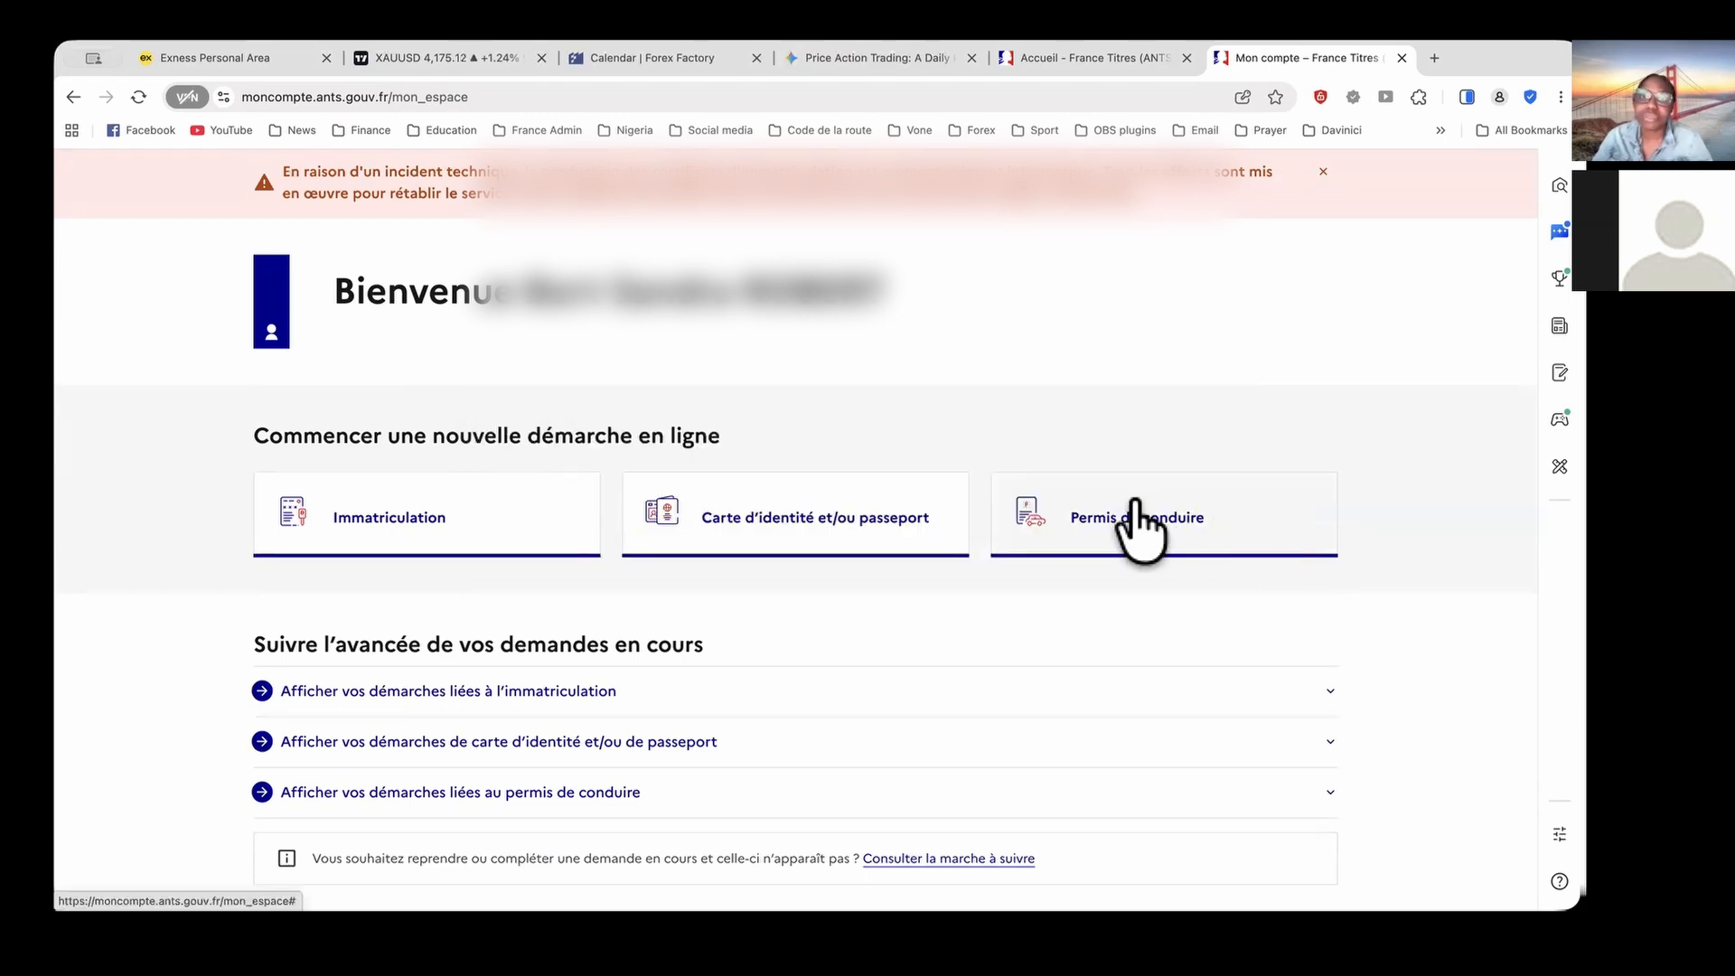
click(1150, 513)
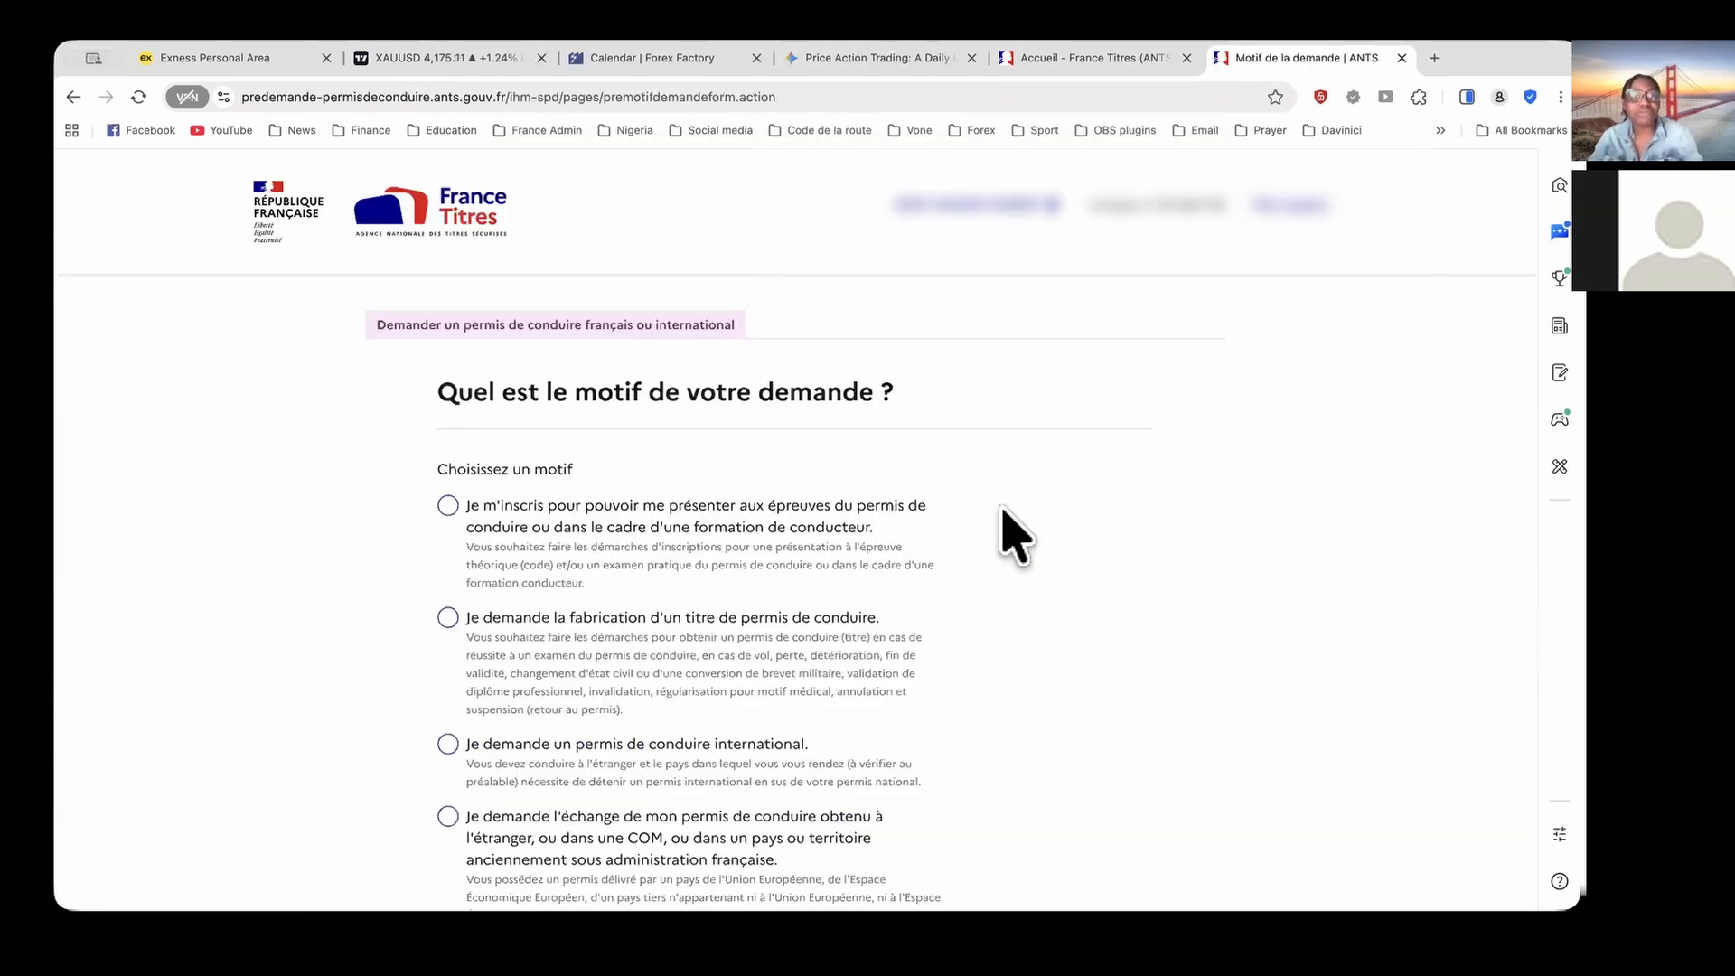
Choose registering for the driving licence tests or driver training as the reason for the request and go to the following stage
scroll(1006, 530, down, 3)
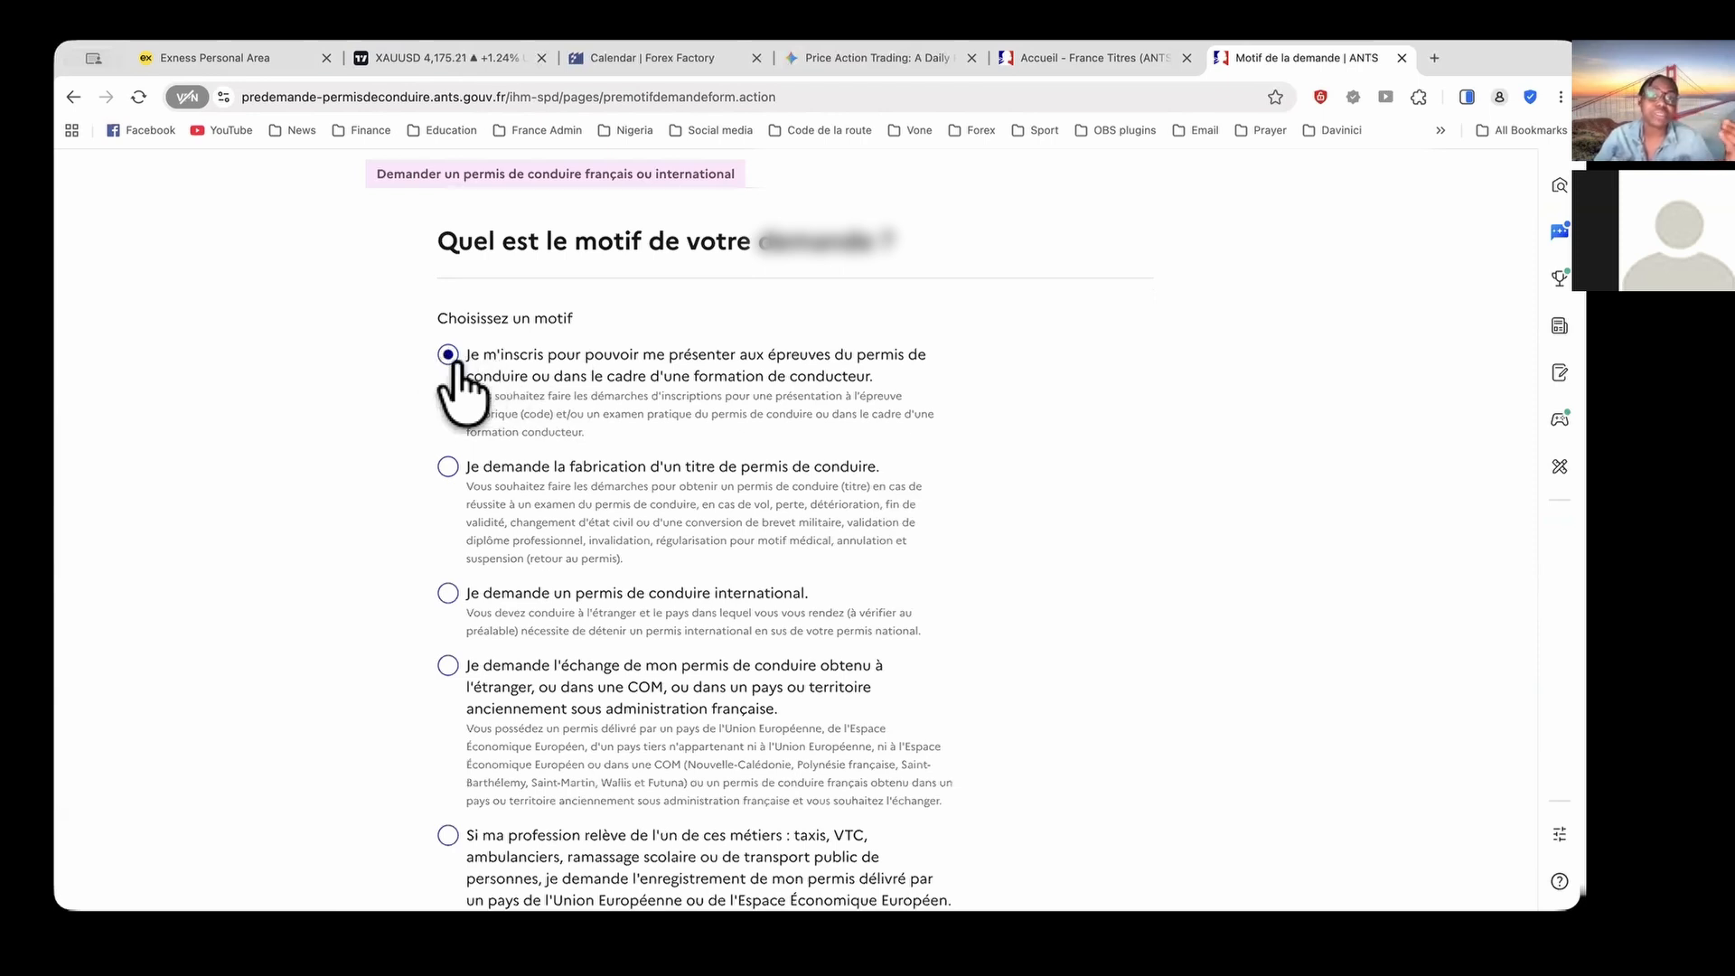
scroll(1058, 425, down, 10)
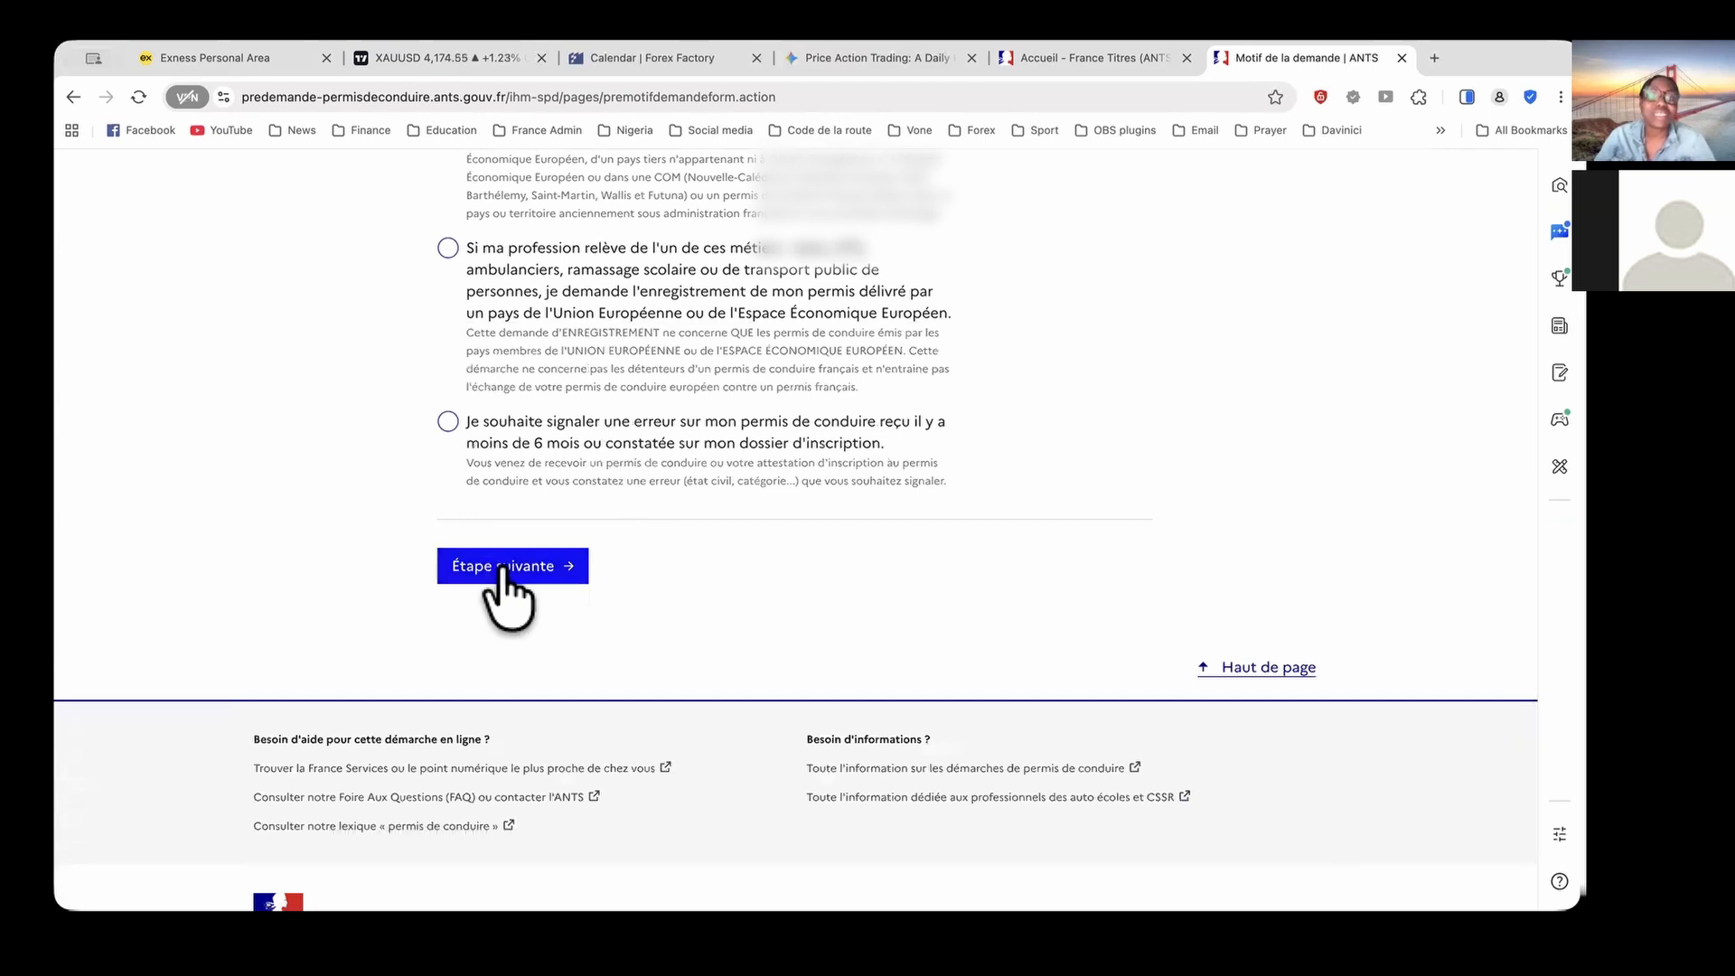
click(502, 570)
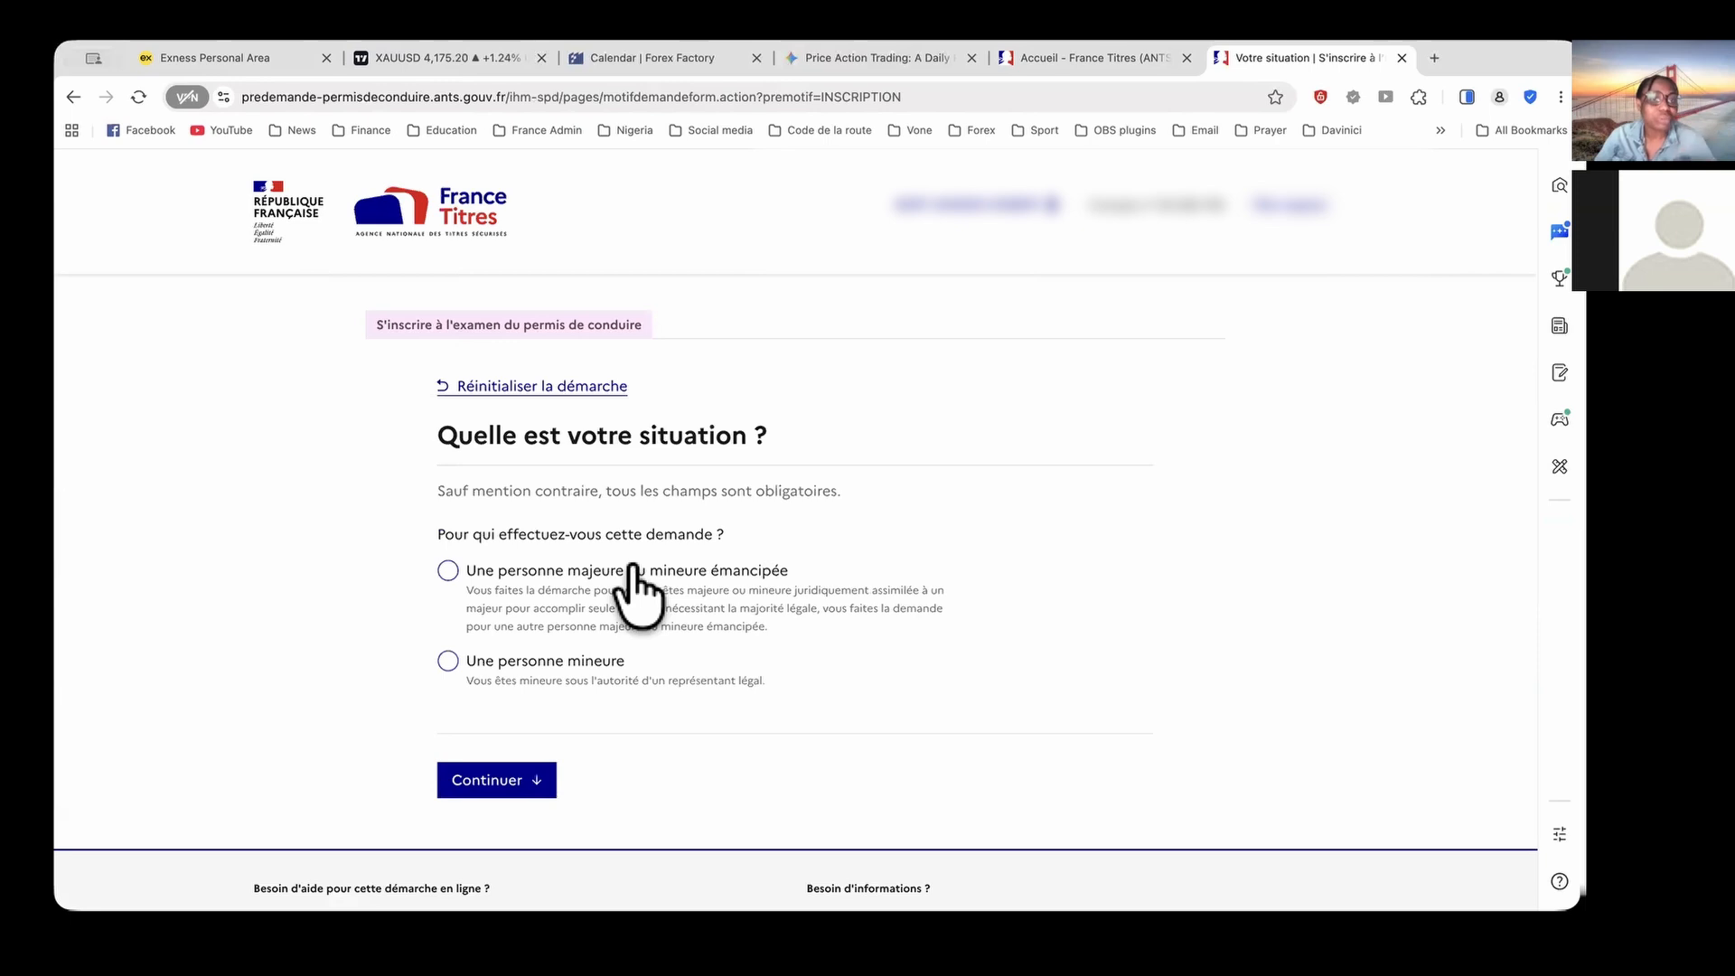
State that the request is for an adult or emancipated minor and concerns registration for the driving tests, confirming both answers
click(447, 570)
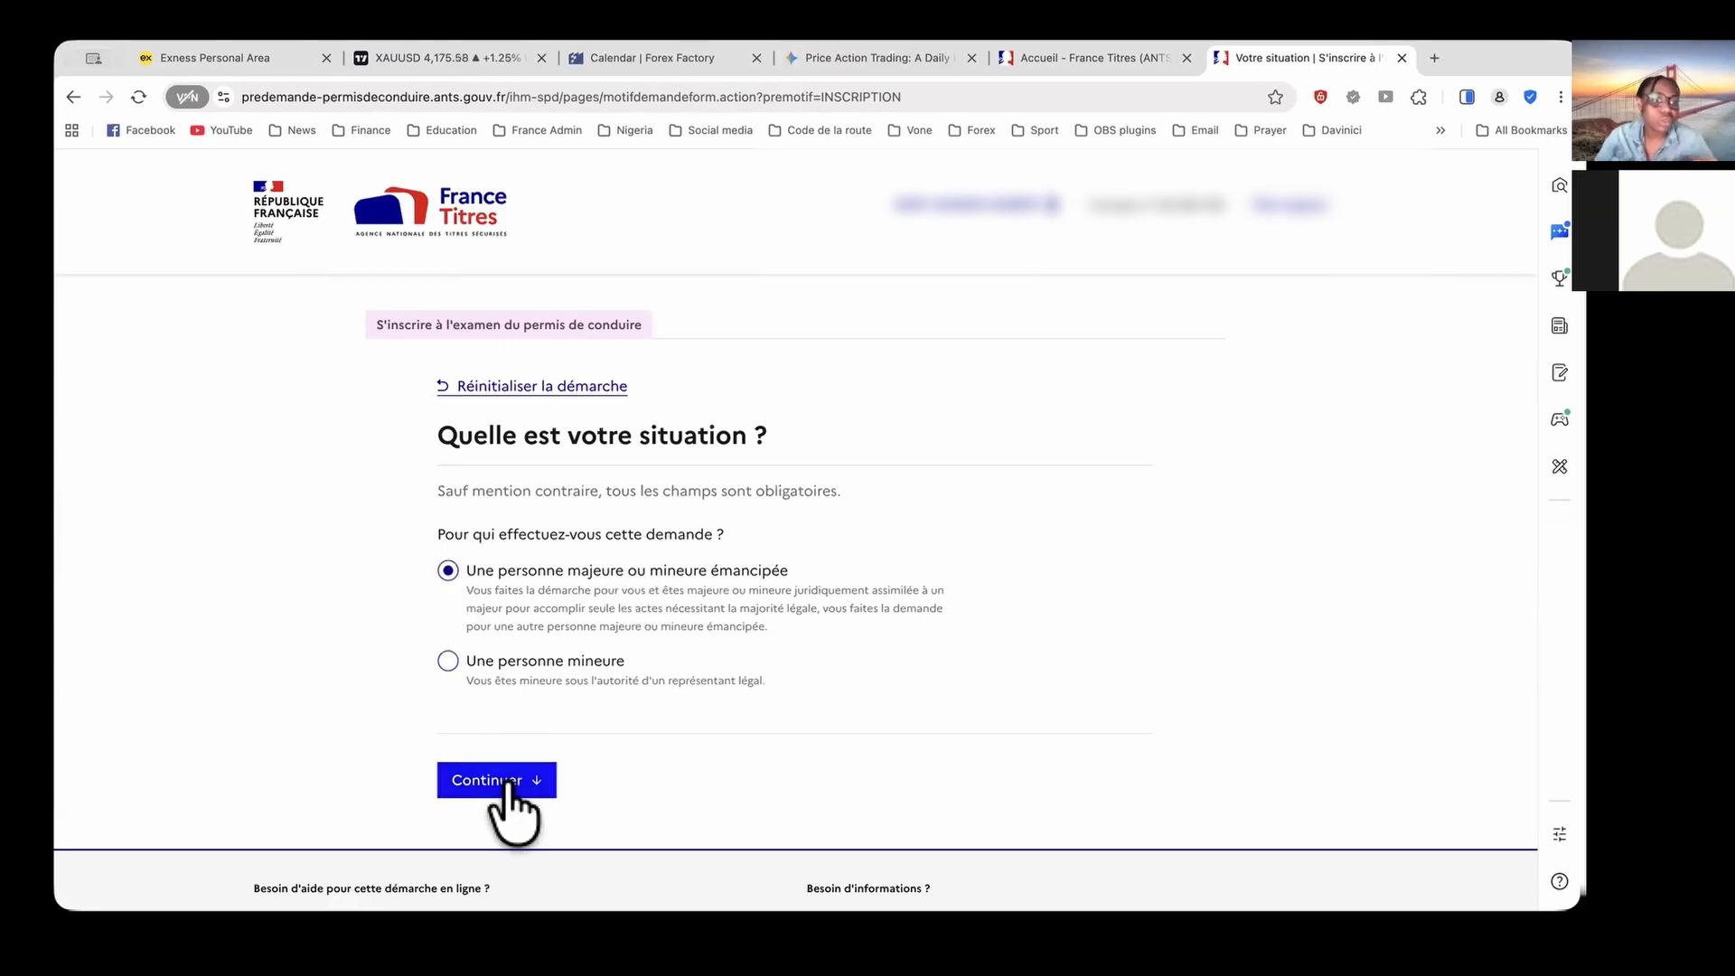
click(508, 785)
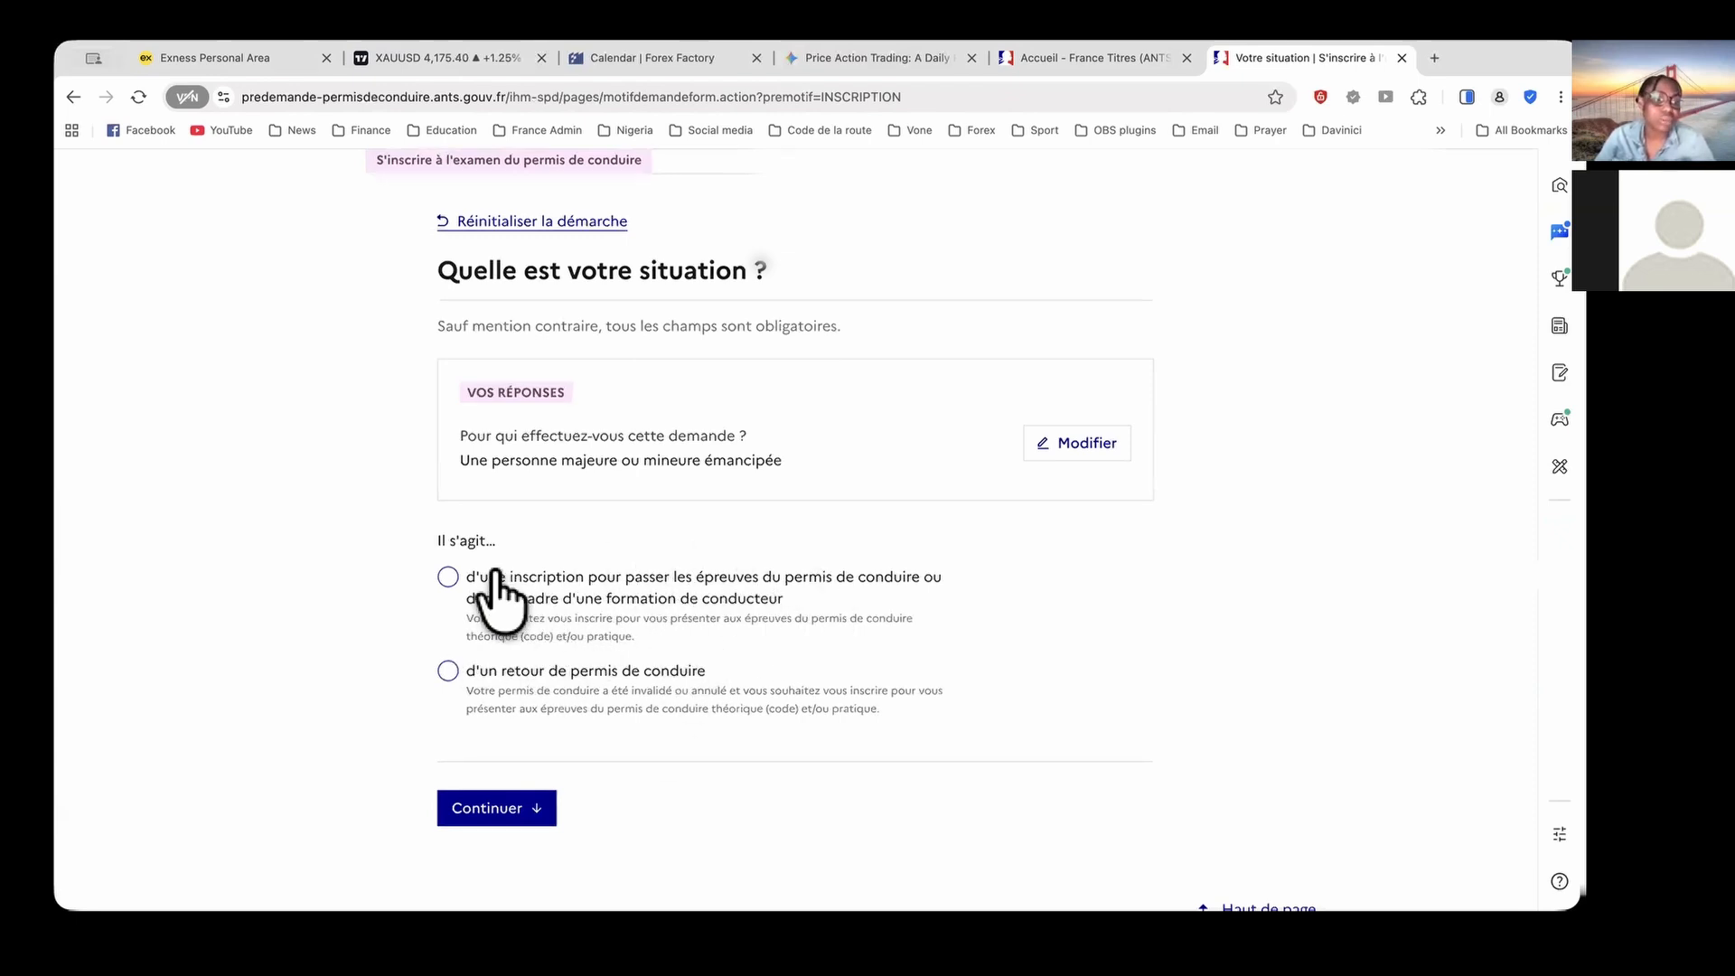
click(447, 577)
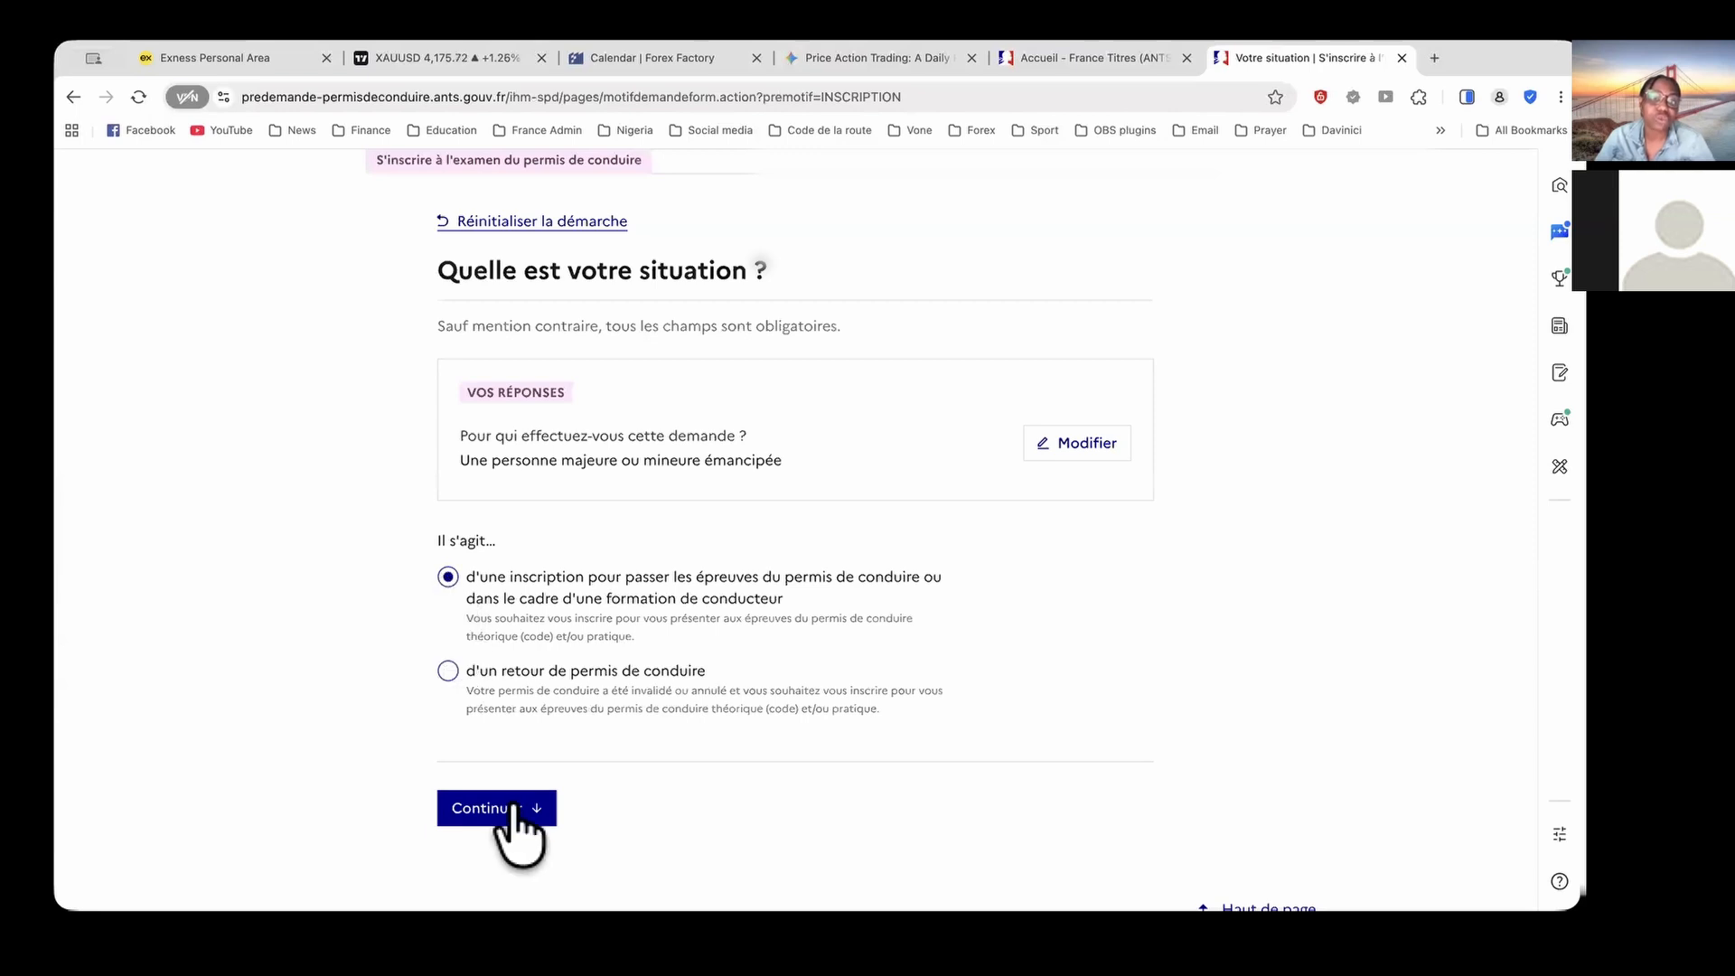
click(507, 829)
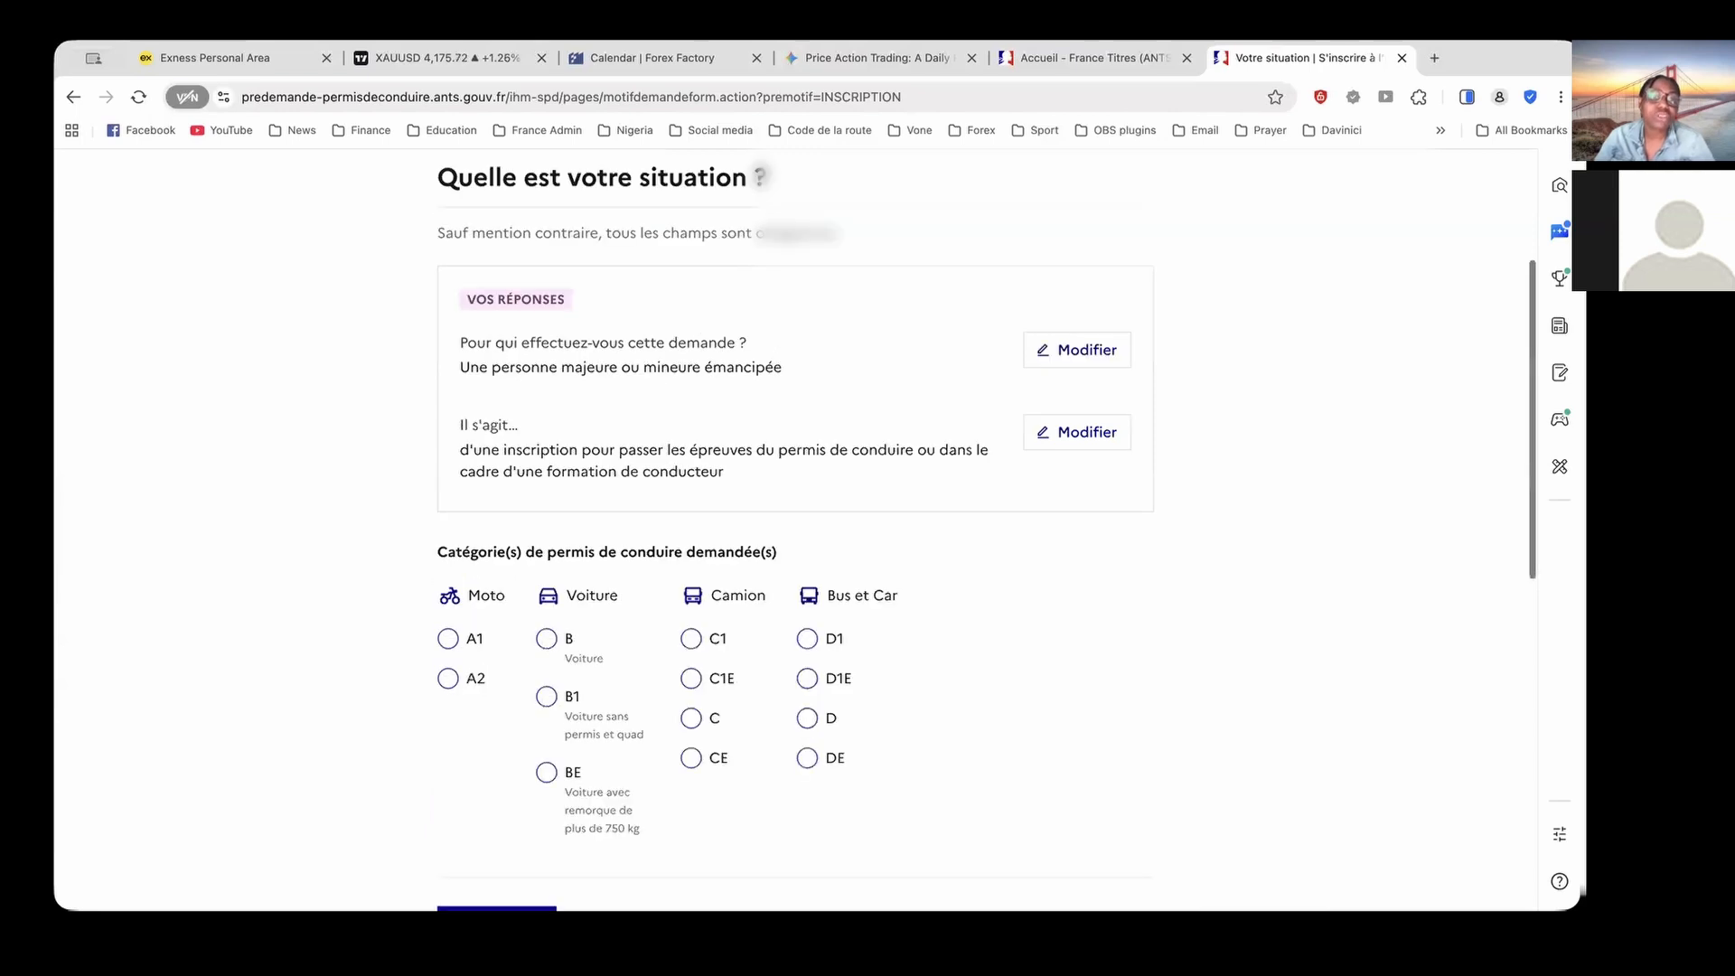
Request licence category B (Voiture) and confirm the choice
click(545, 628)
scroll(623, 708, down, 3)
click(509, 712)
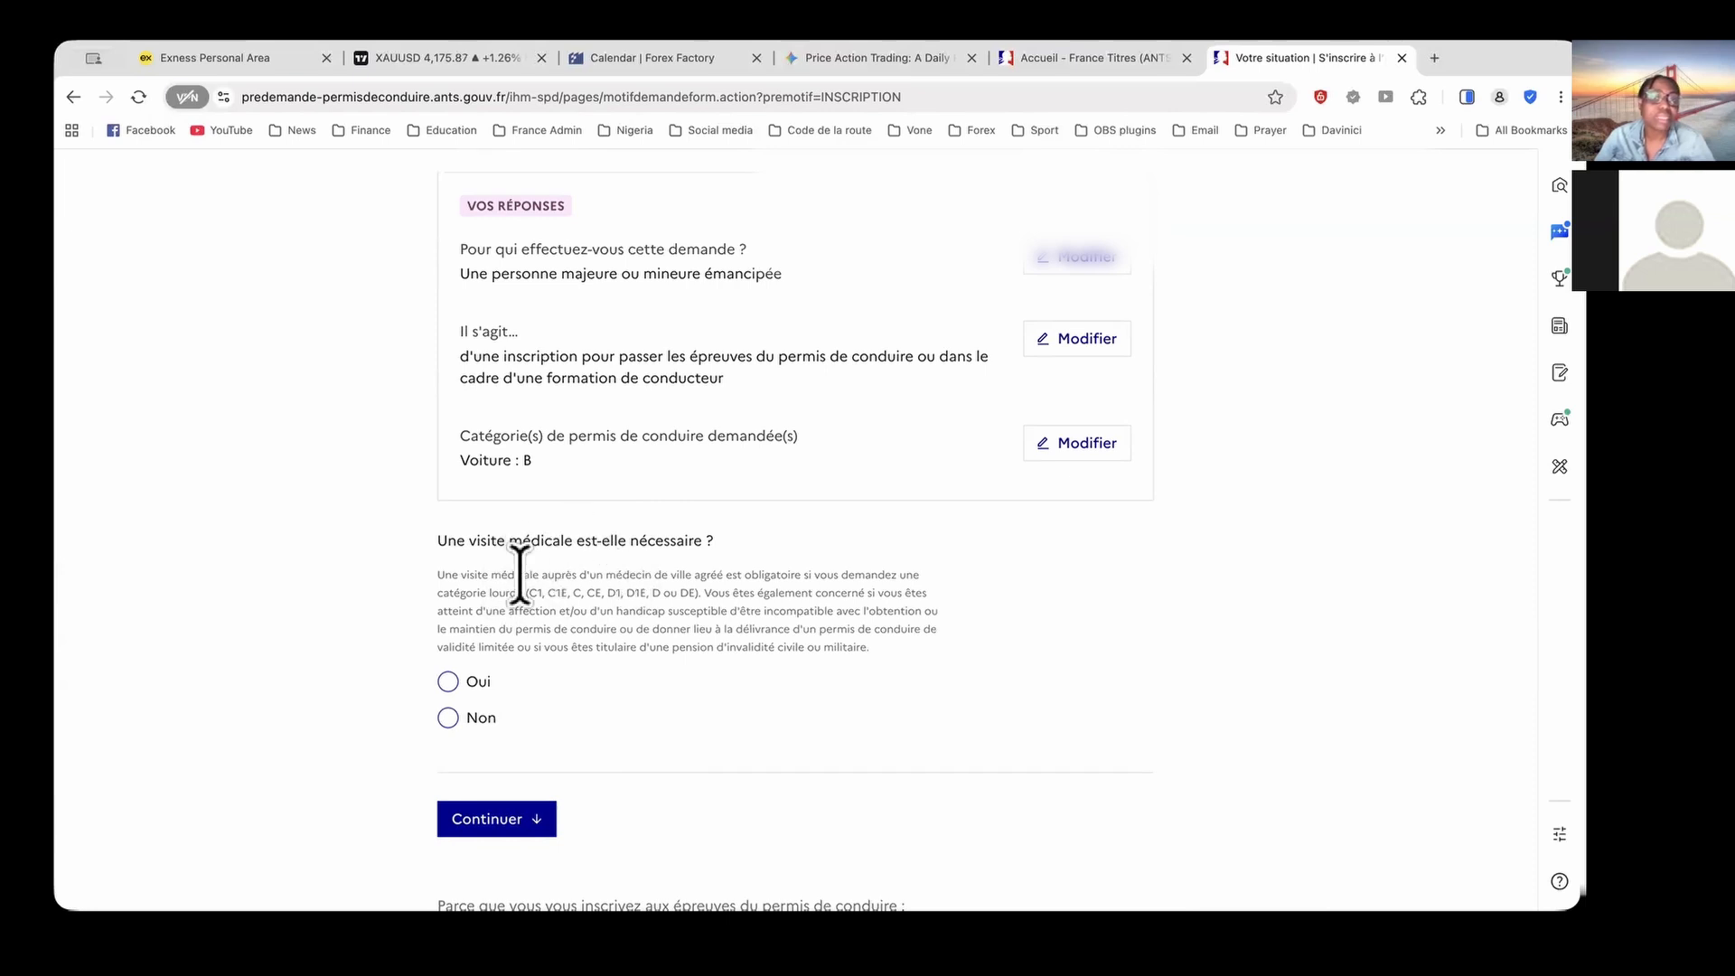
Answer Non to both the medical visit question and the Service National Universel (SNU) question, confirming each answer
click(448, 717)
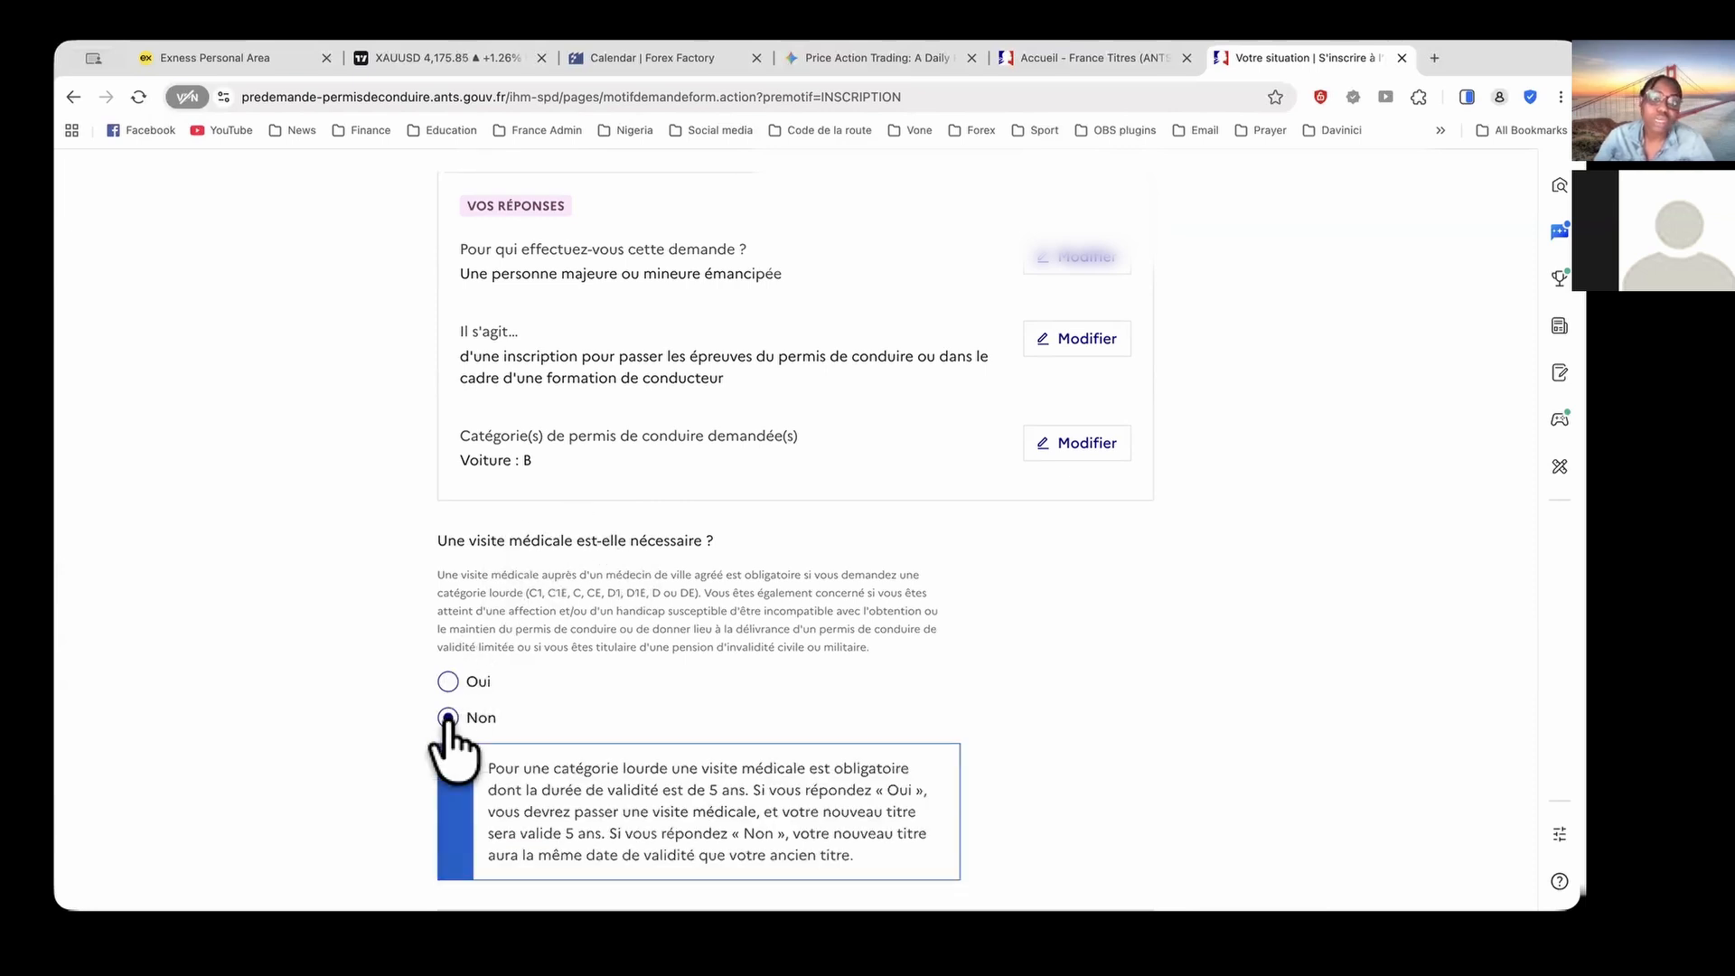
scroll(589, 691, down, 2)
scroll(542, 687, down, 2)
click(501, 687)
scroll(506, 684, down, 4)
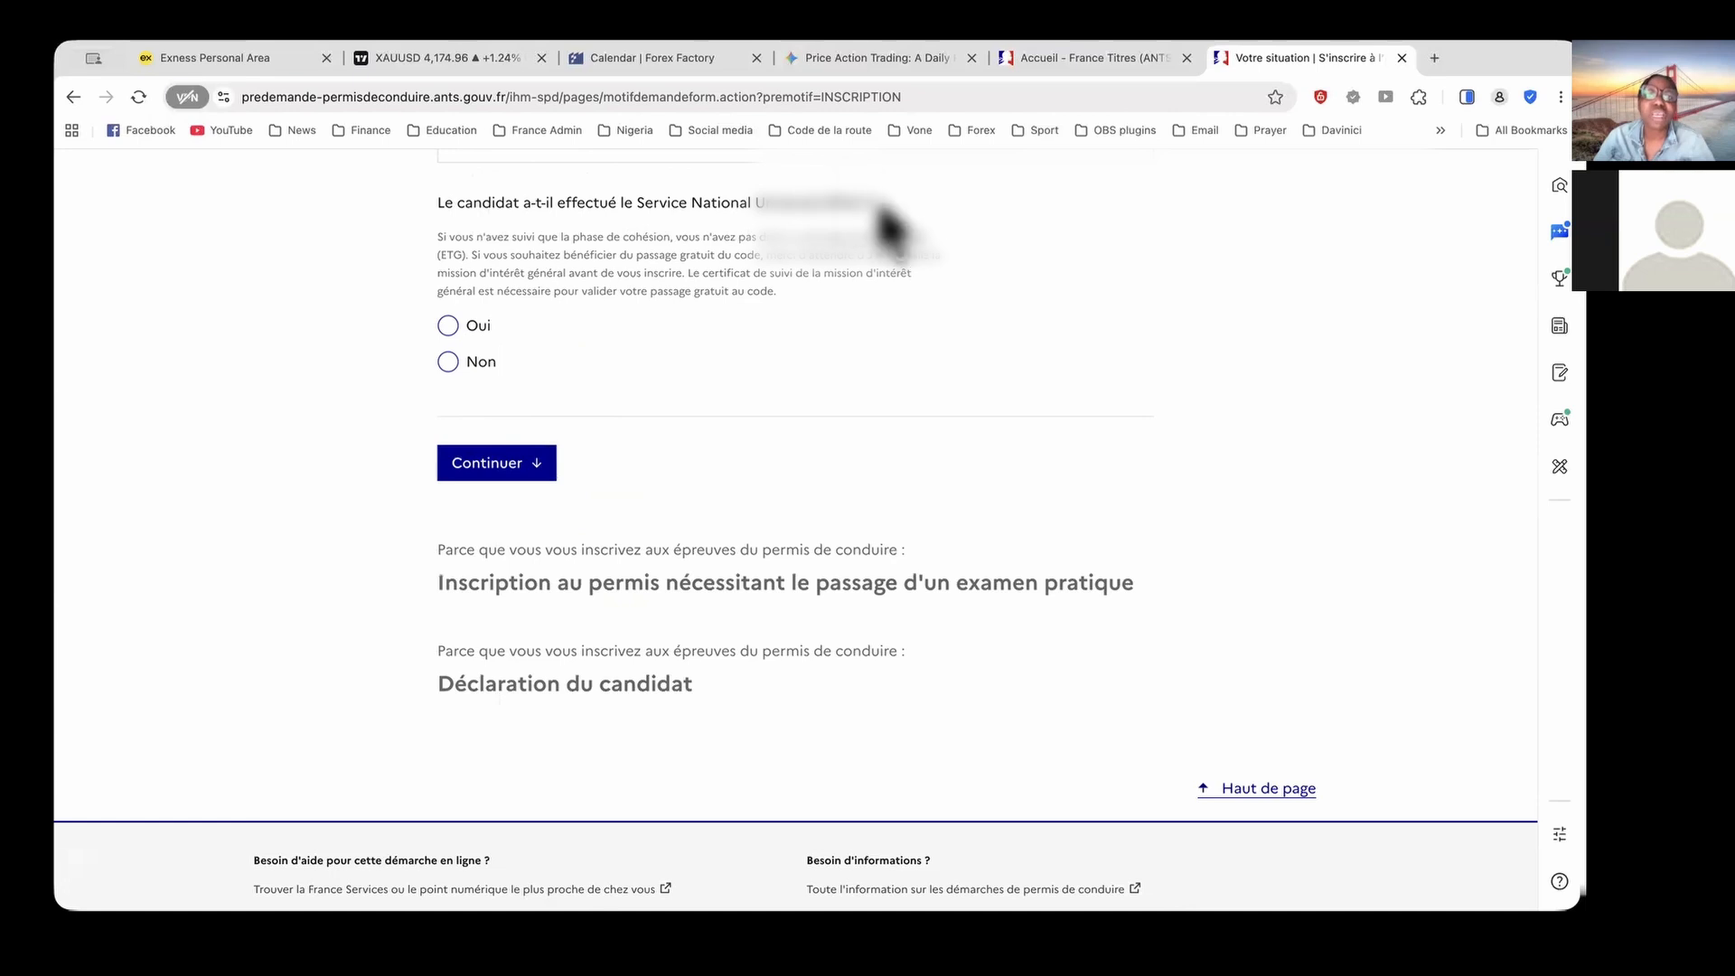
click(454, 364)
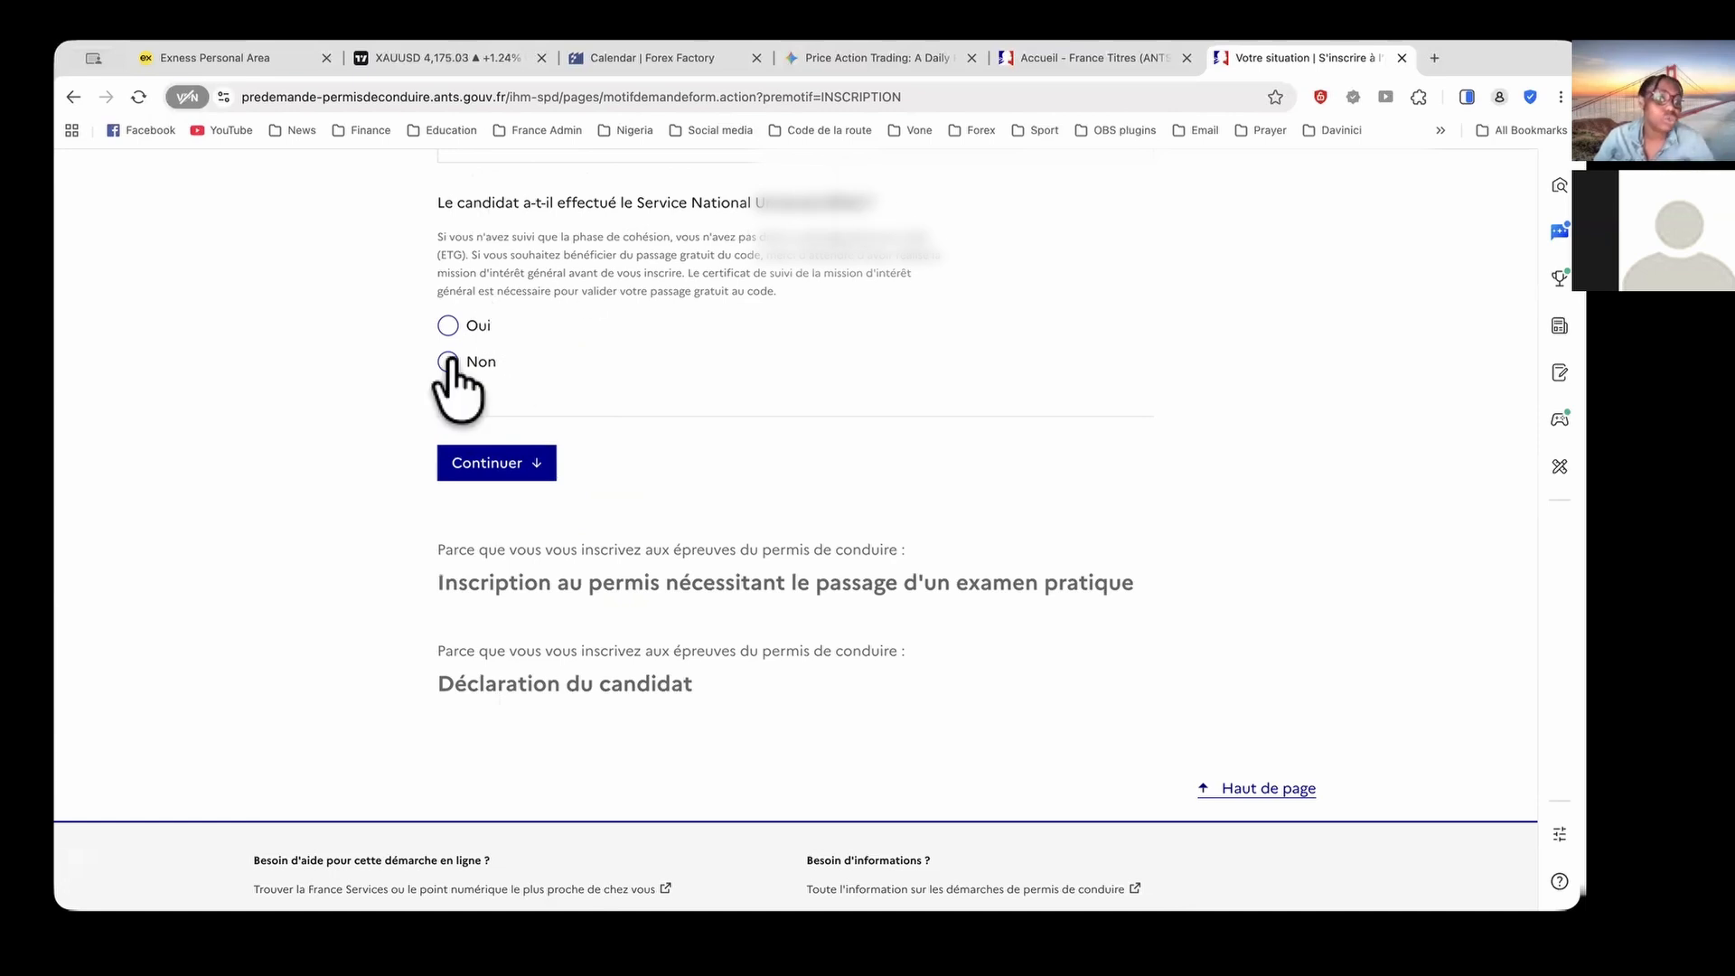
click(495, 464)
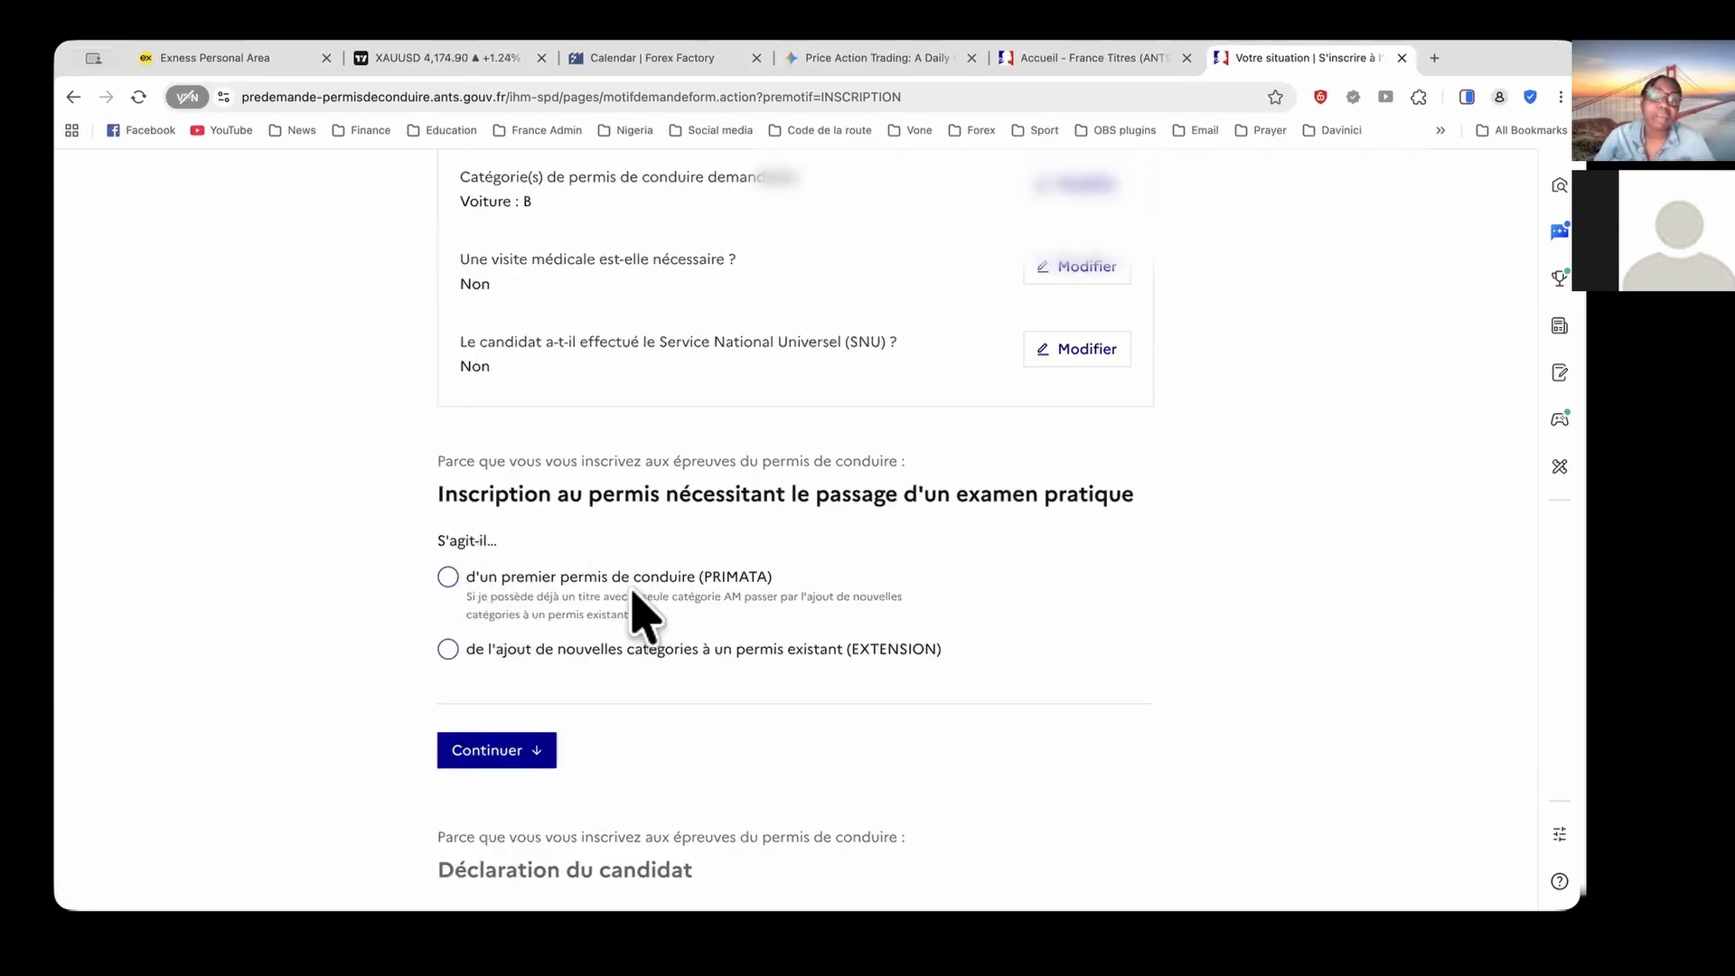
Declare a first driving licence (PRIMATA) with traditionnelle training, confirming both answers
click(447, 576)
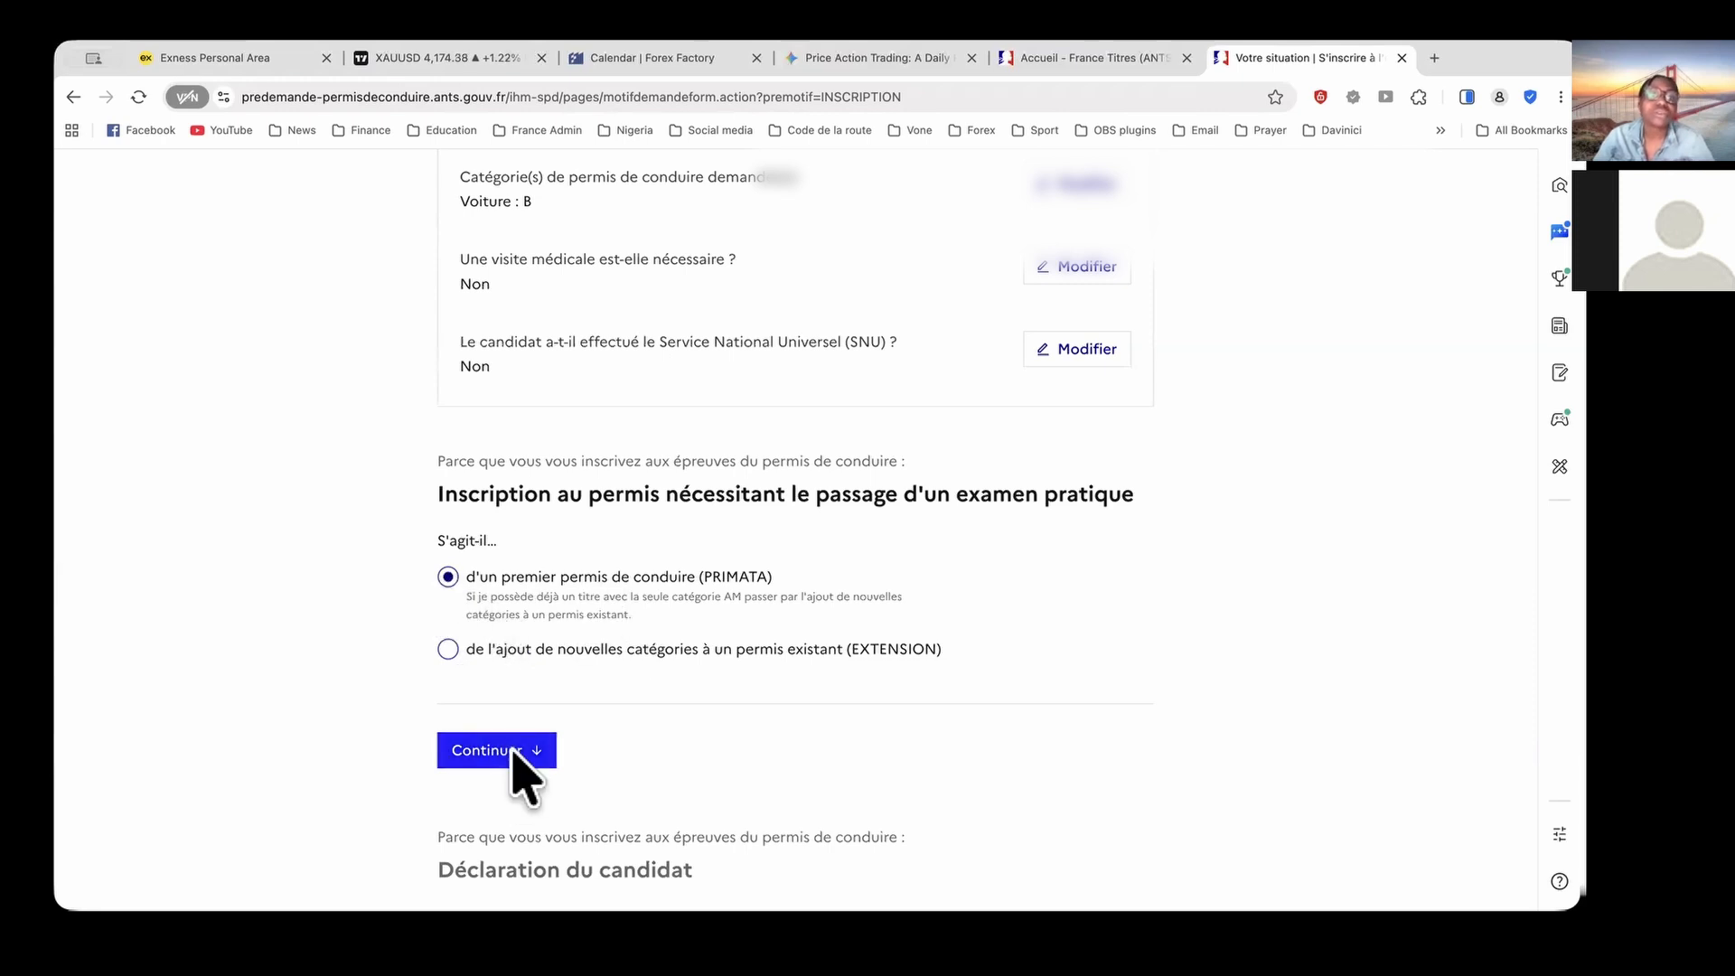
click(519, 759)
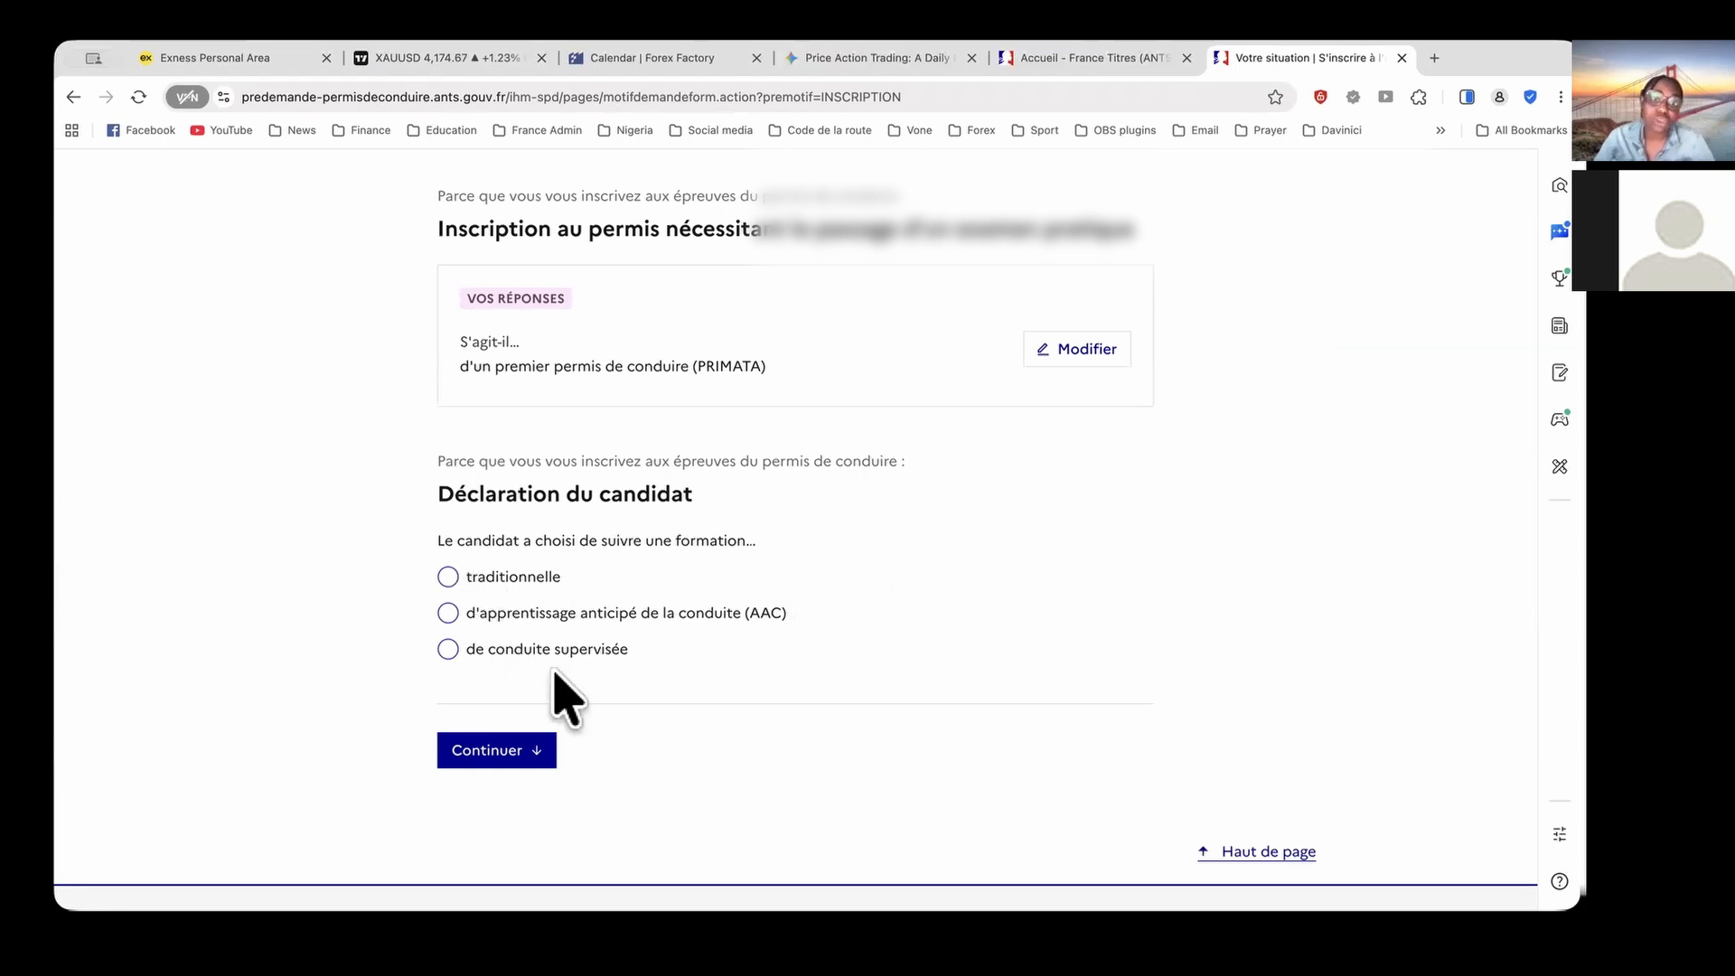
click(449, 577)
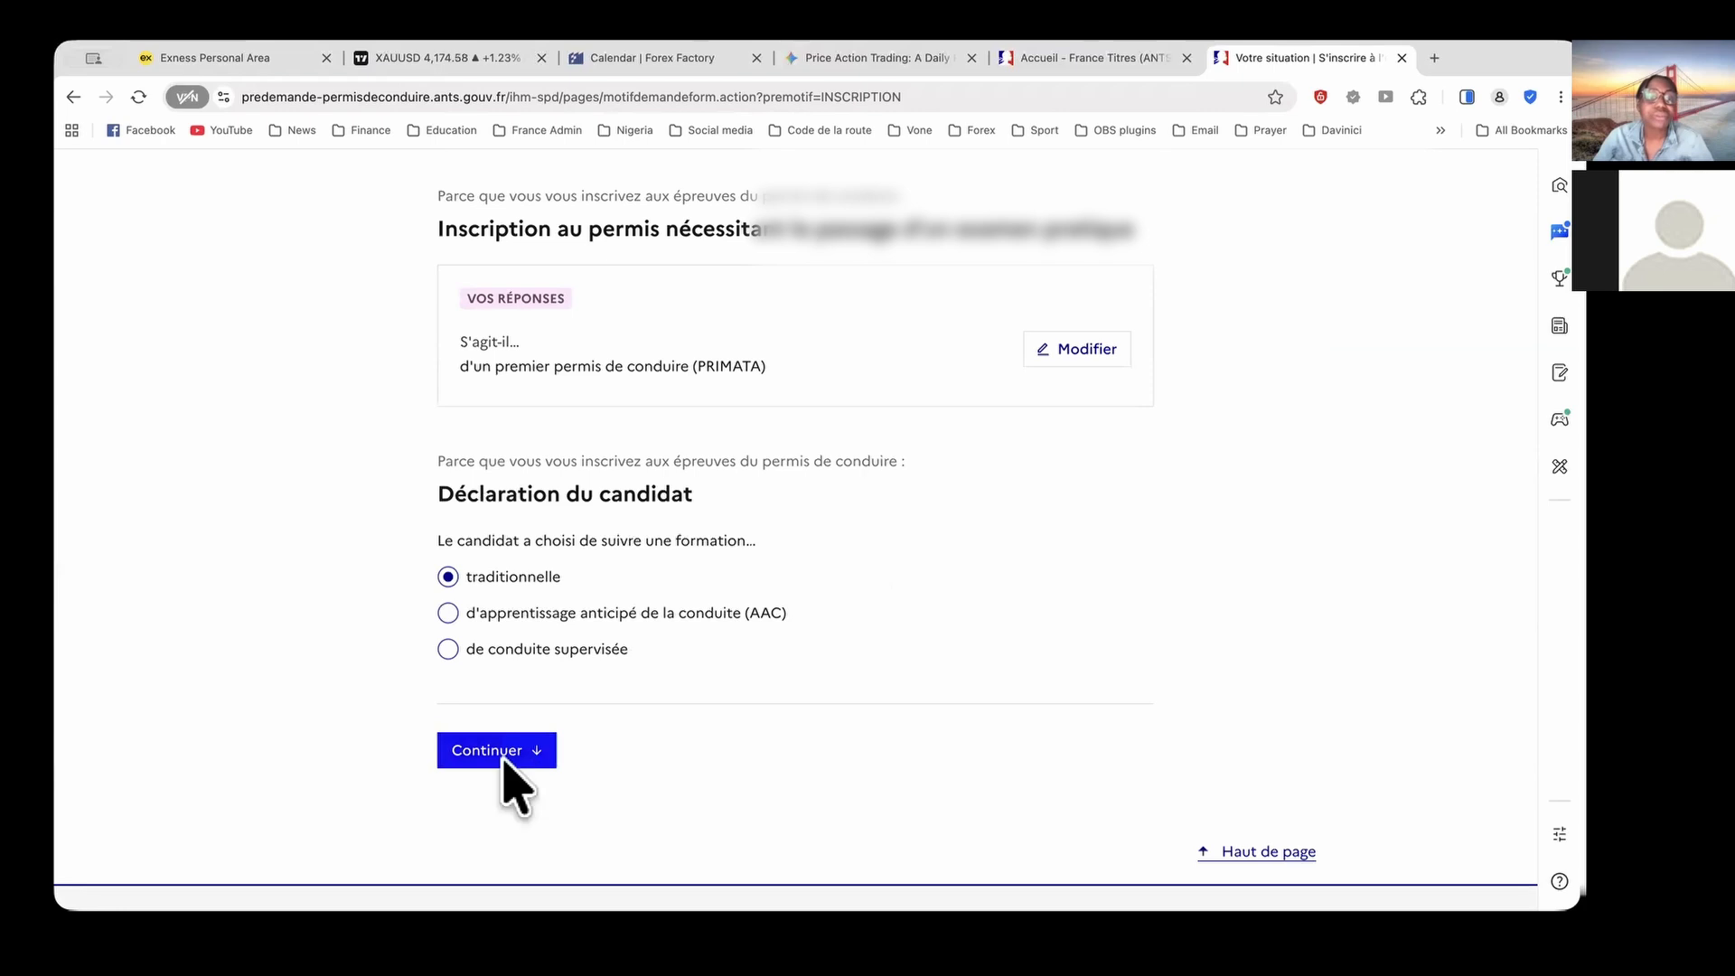
click(498, 752)
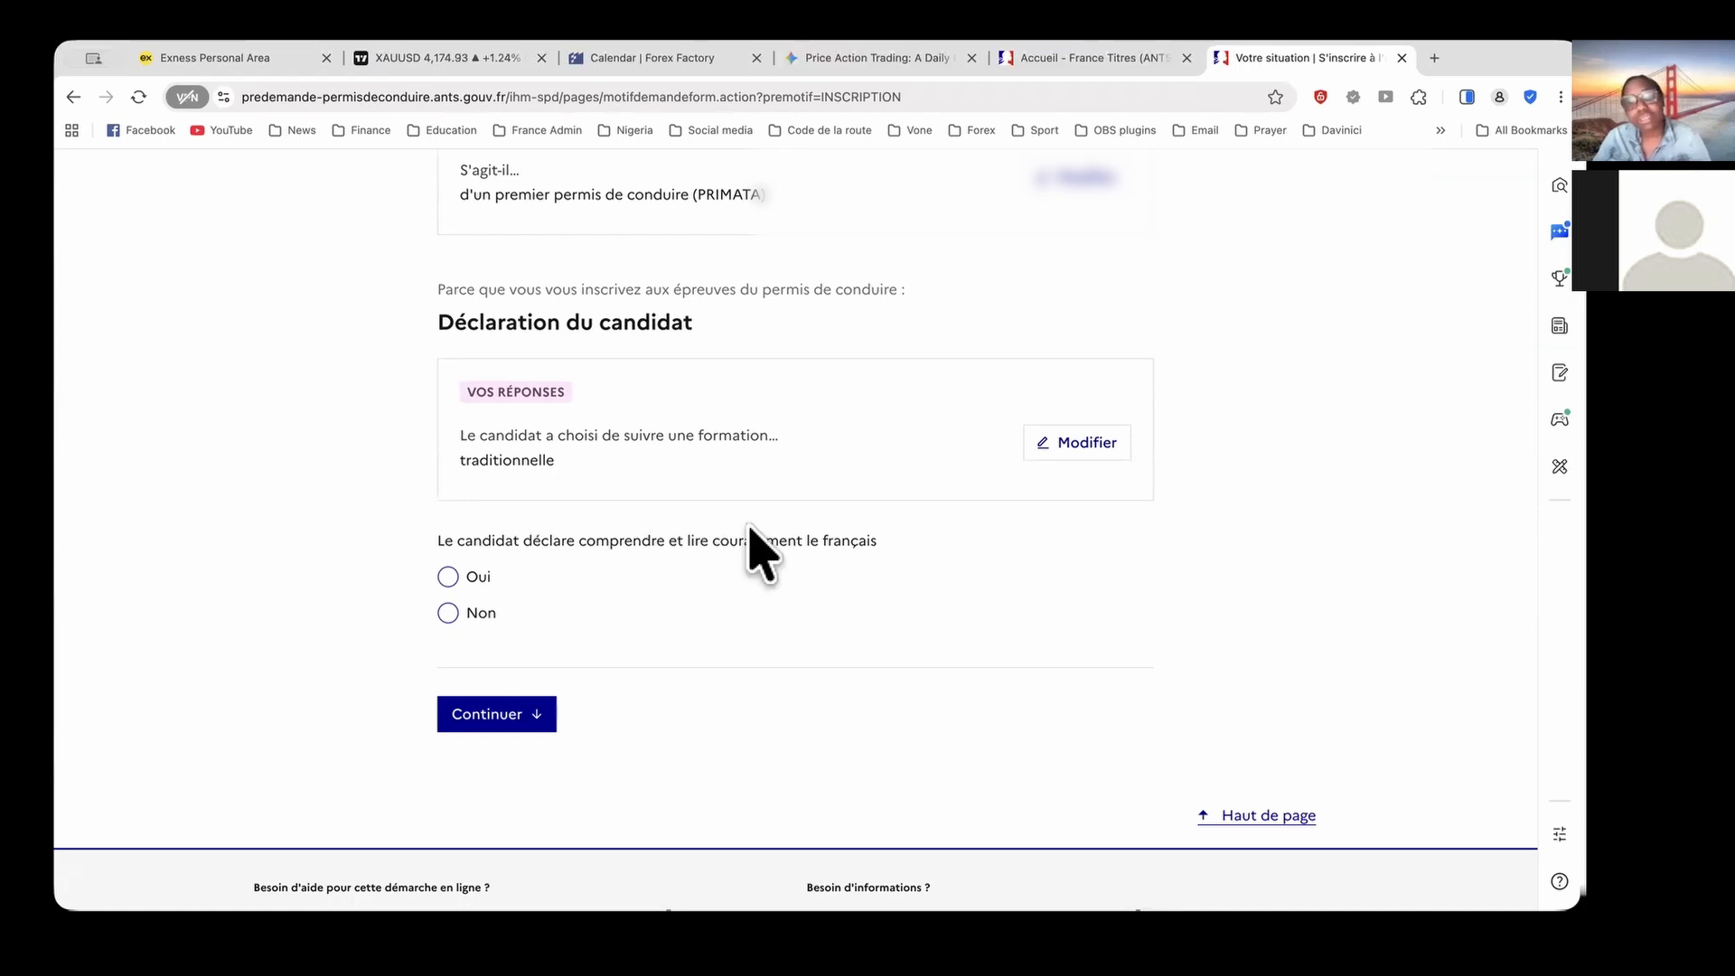
Answer Oui to understanding and reading French fluently and Non to needing an adapted vehicle, confirming each answer
click(447, 578)
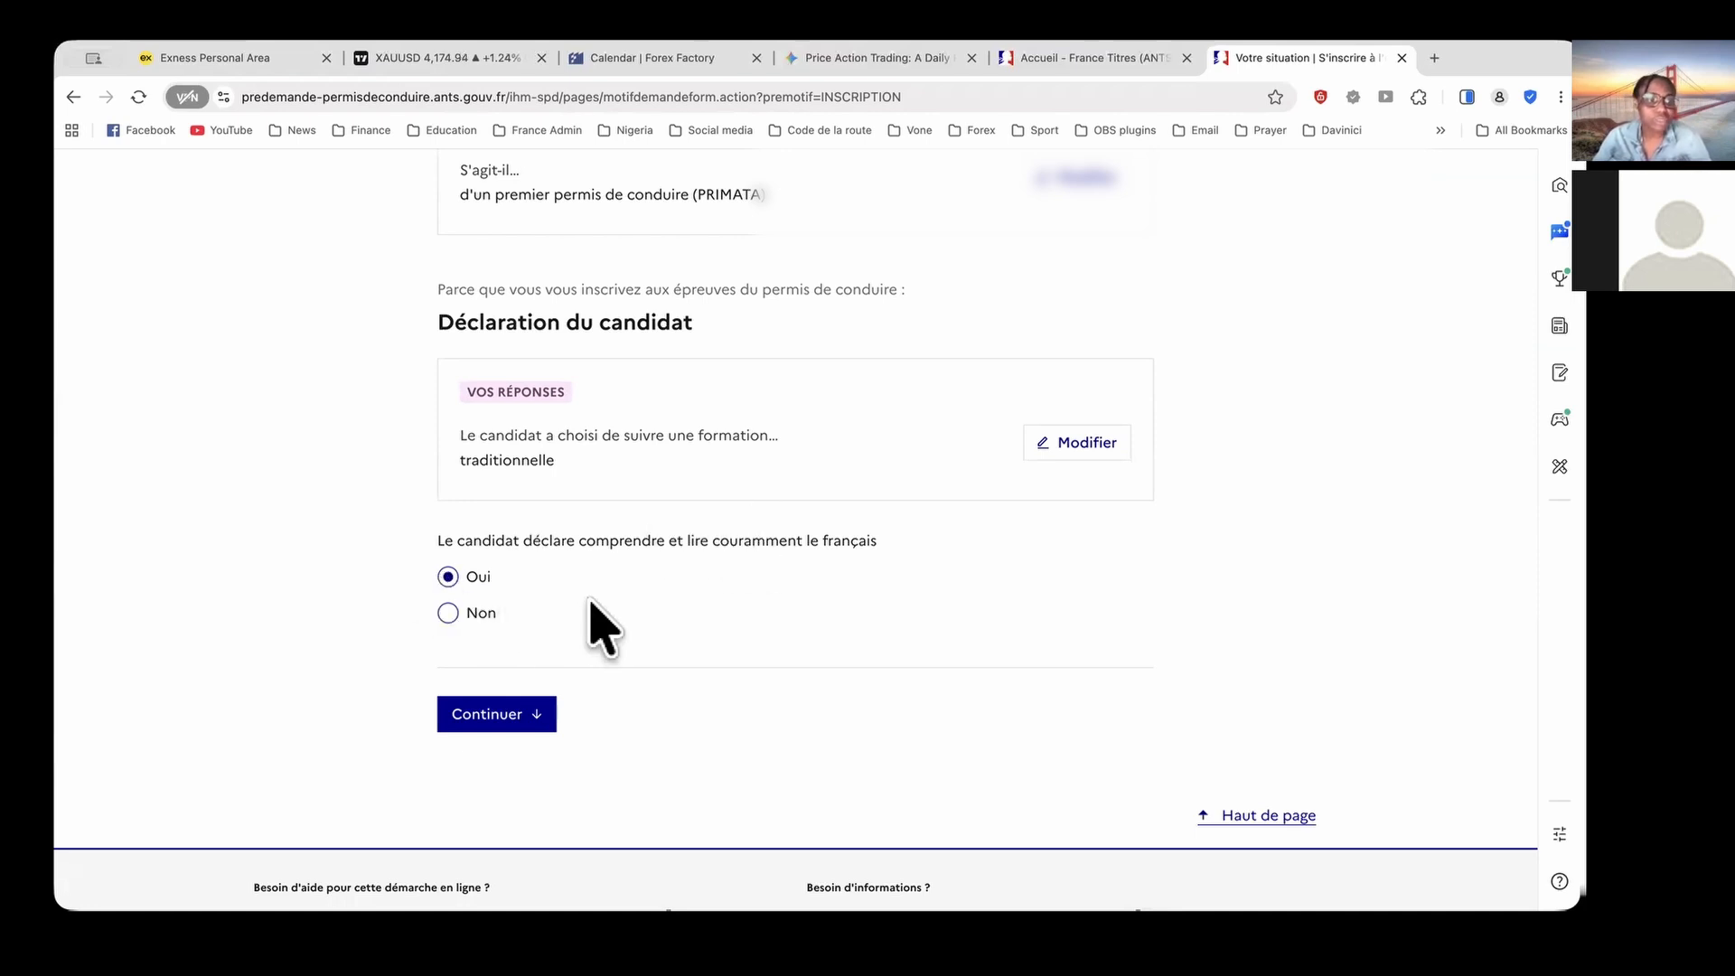
click(489, 713)
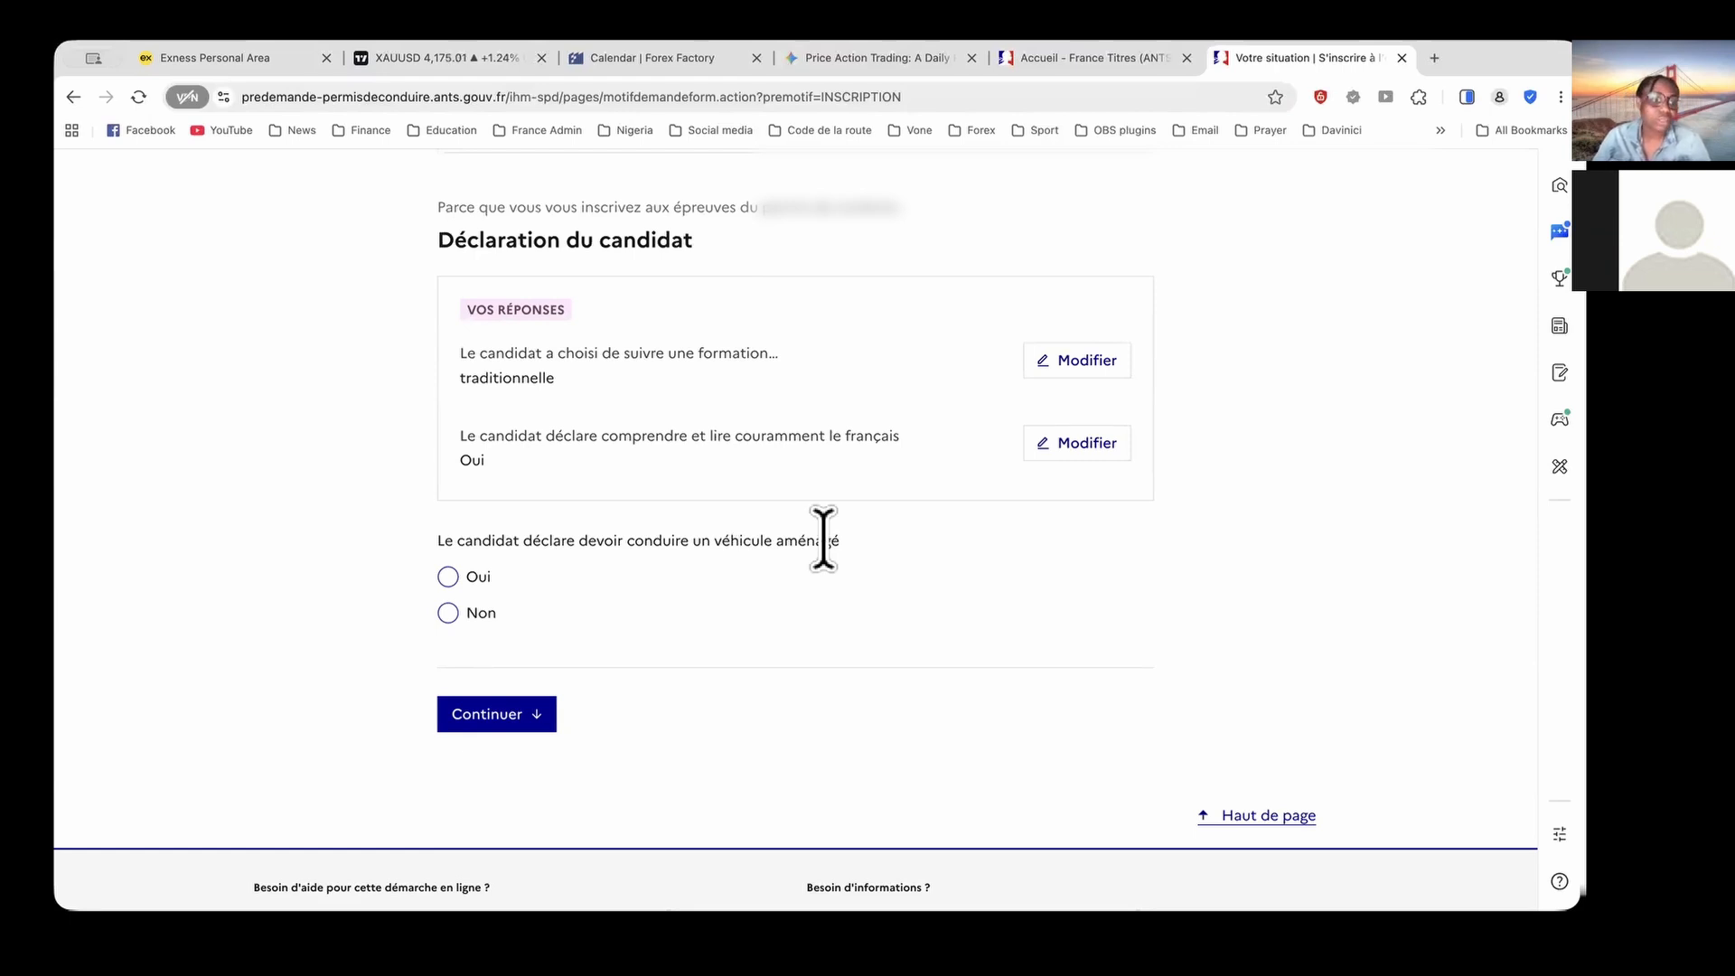
click(448, 615)
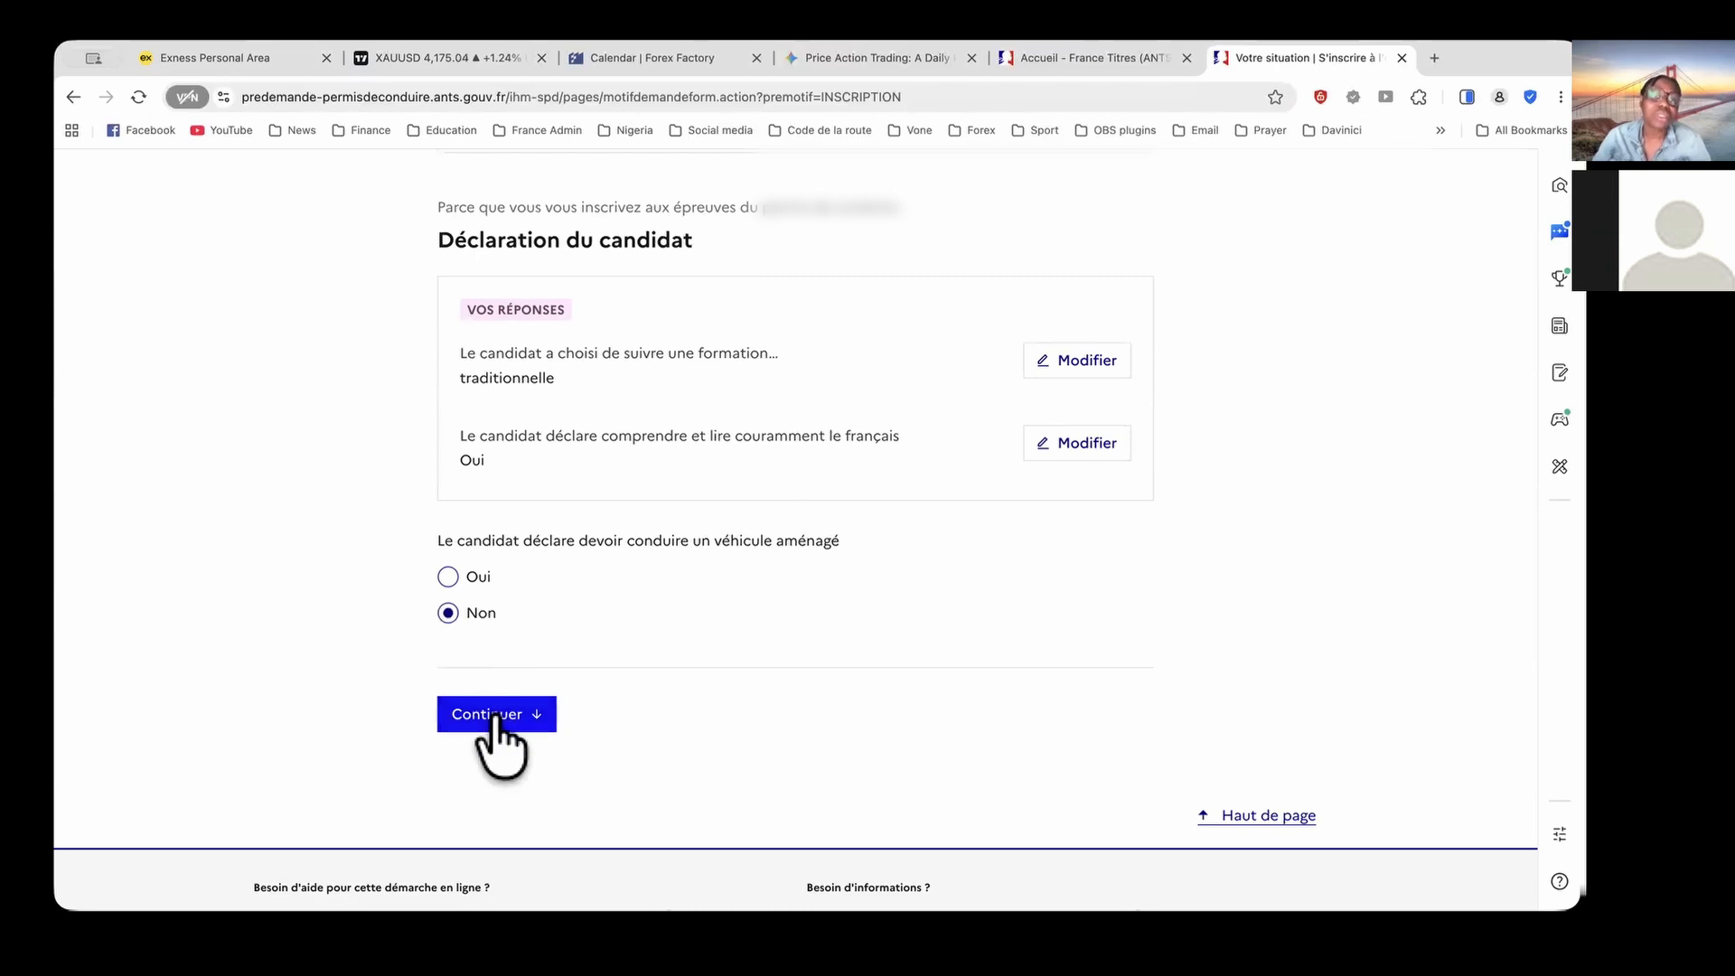
click(496, 718)
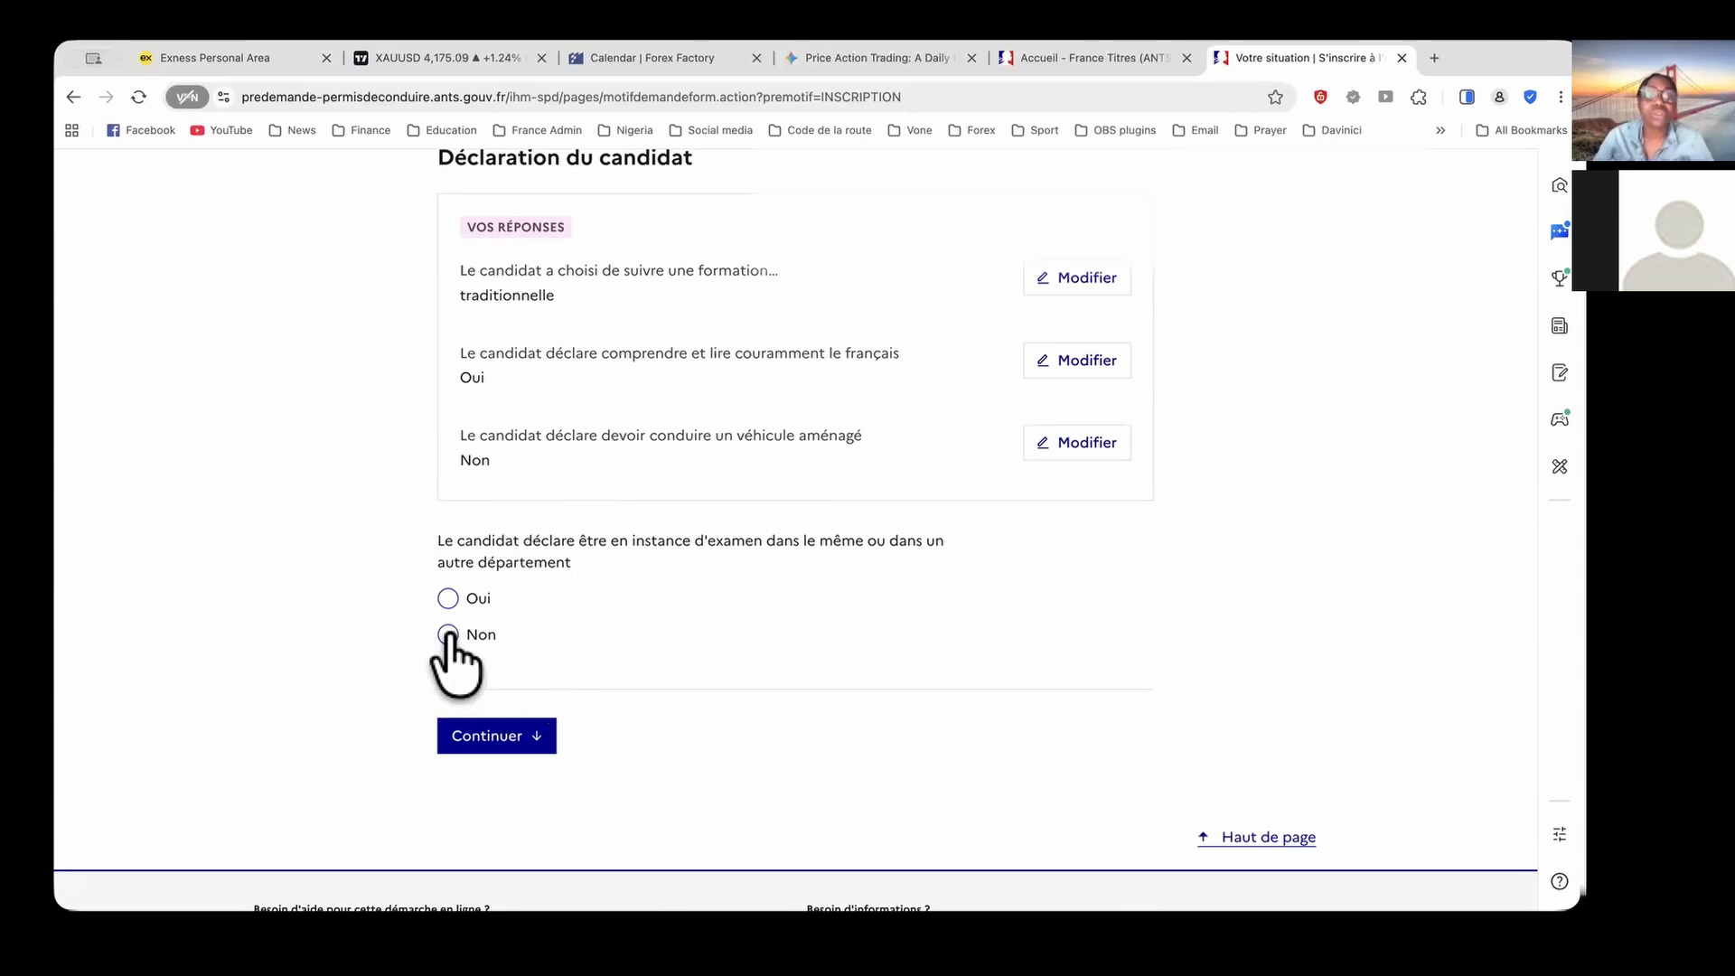
Answer Non to awaiting an exam in the same or another department and in the same or another category, confirming each answer
click(449, 634)
click(503, 750)
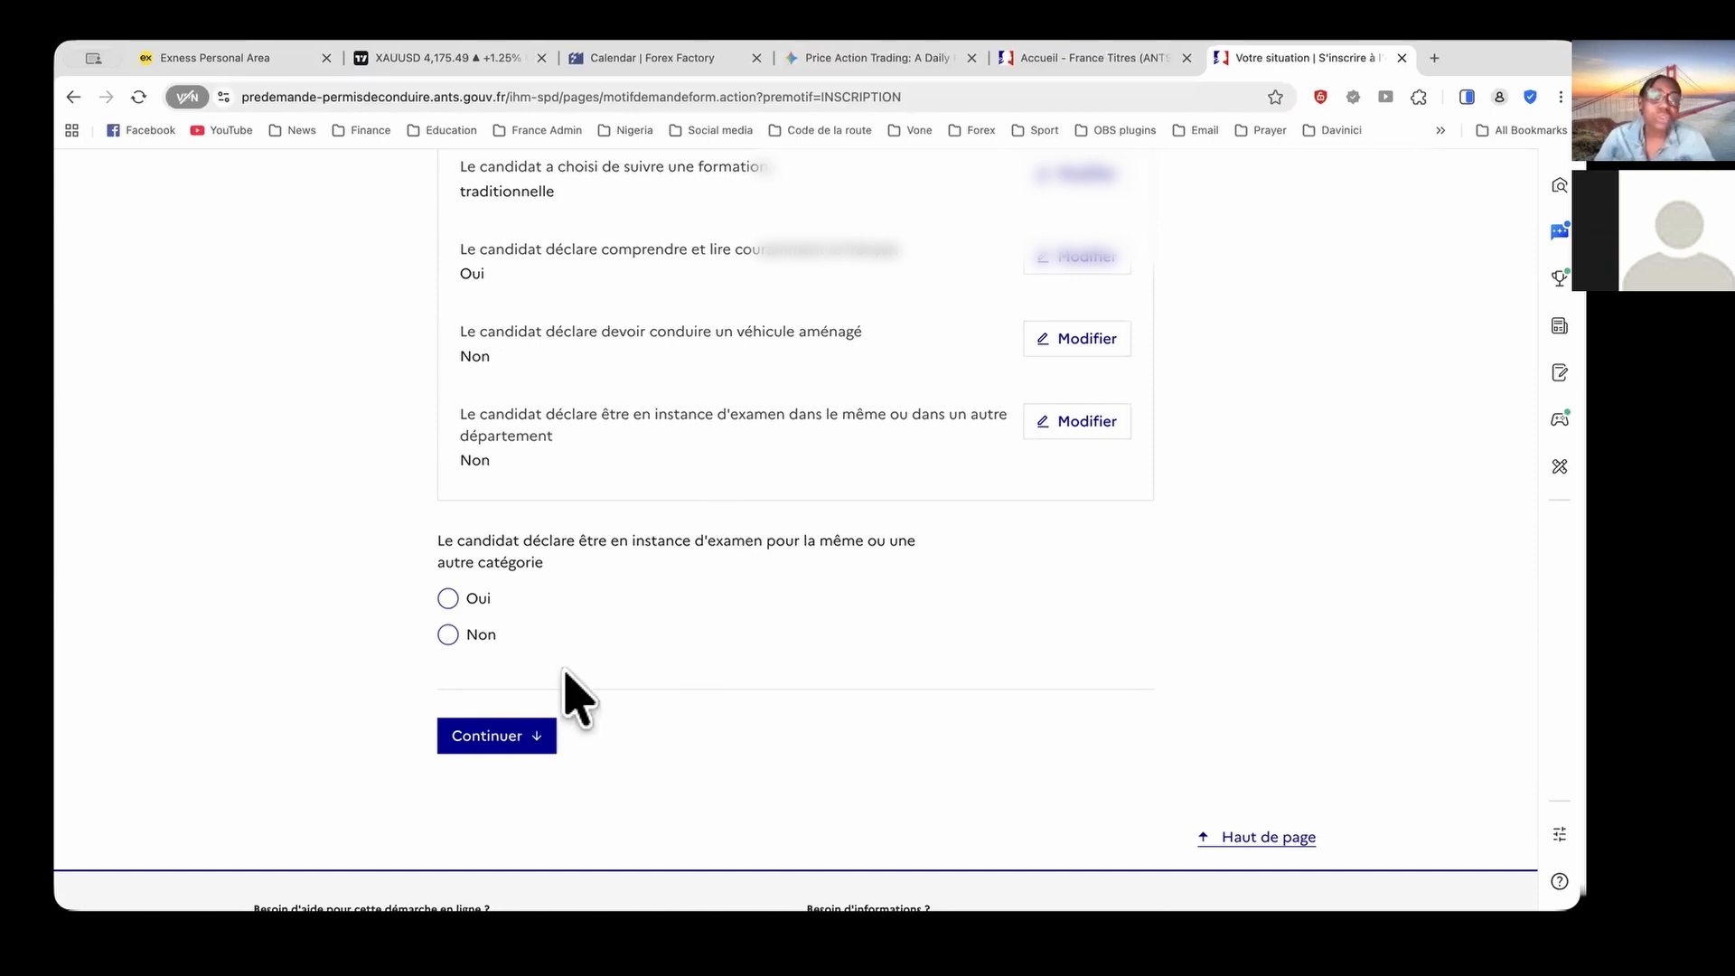
click(445, 636)
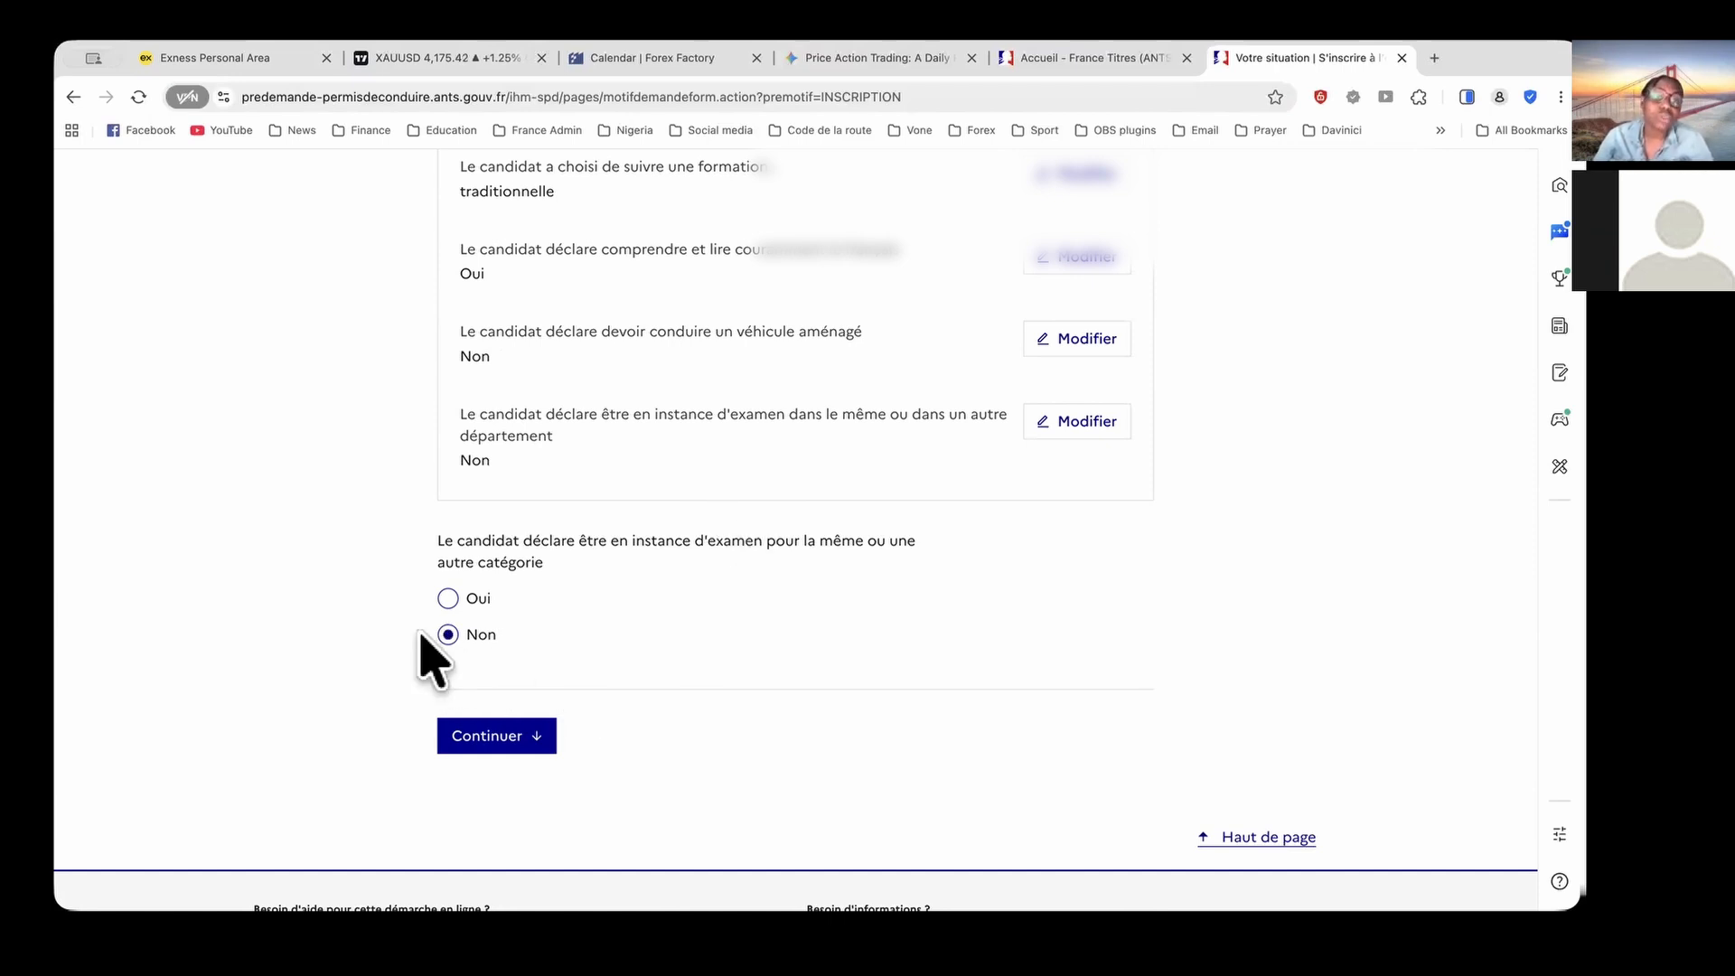
click(498, 741)
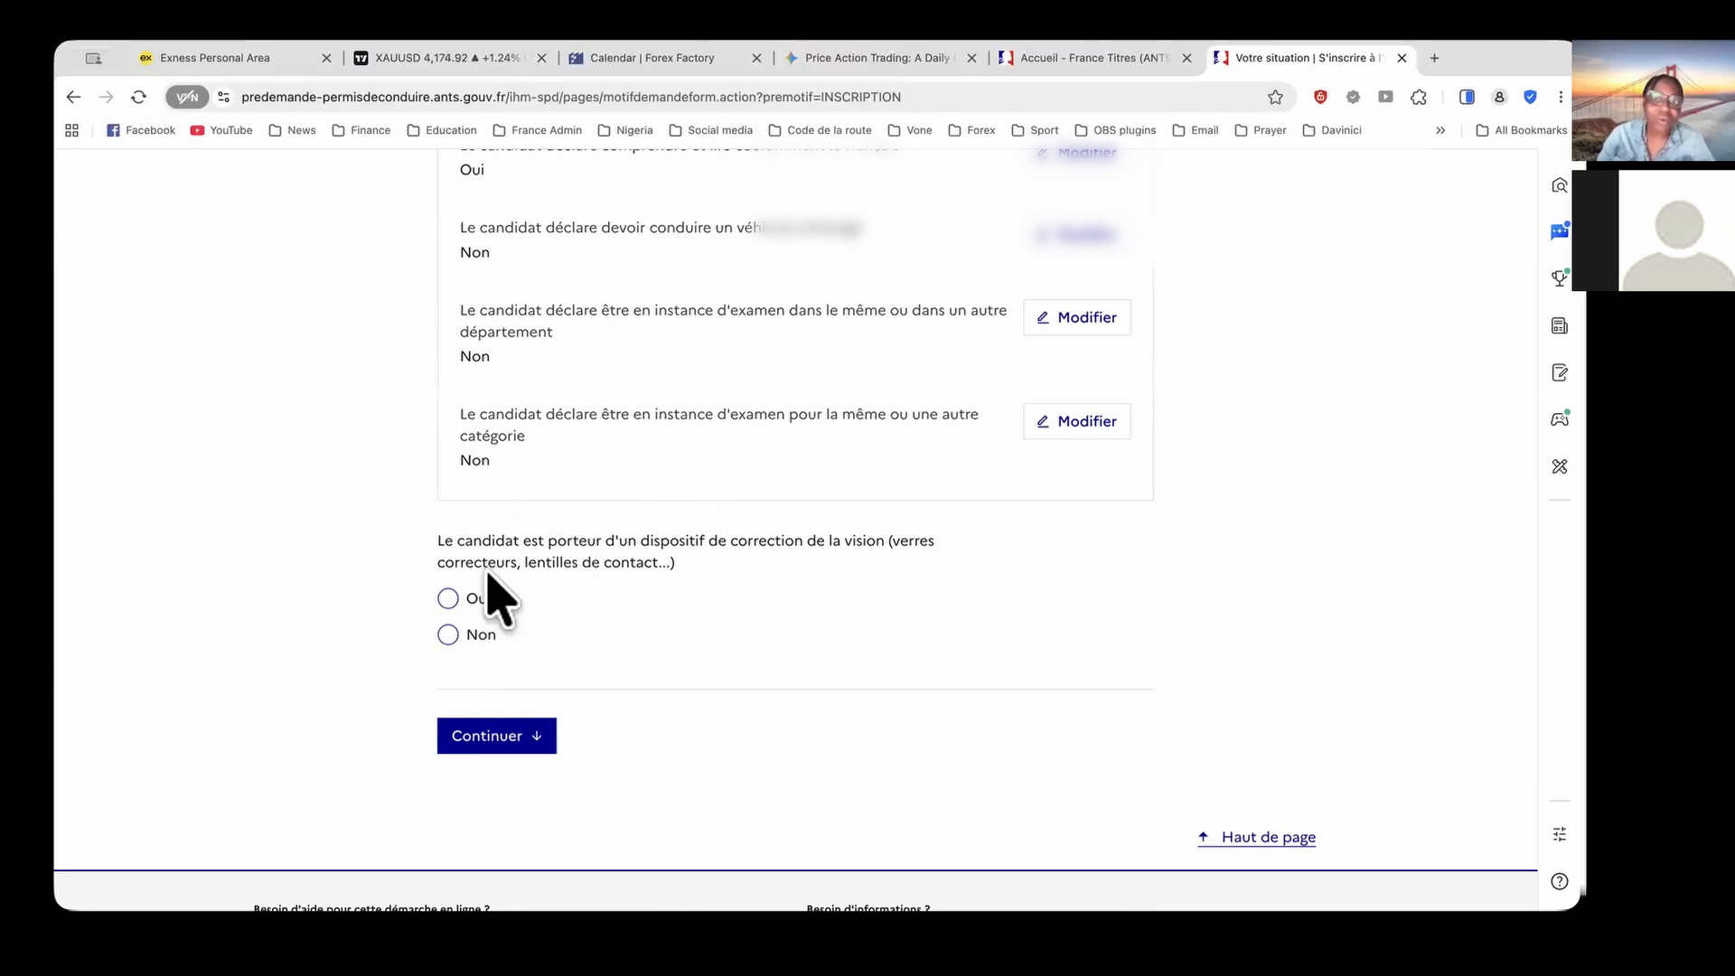
Answer Non to wearing a vision correction device and to having an incompatible medical condition or disability, confirming each answer
click(447, 634)
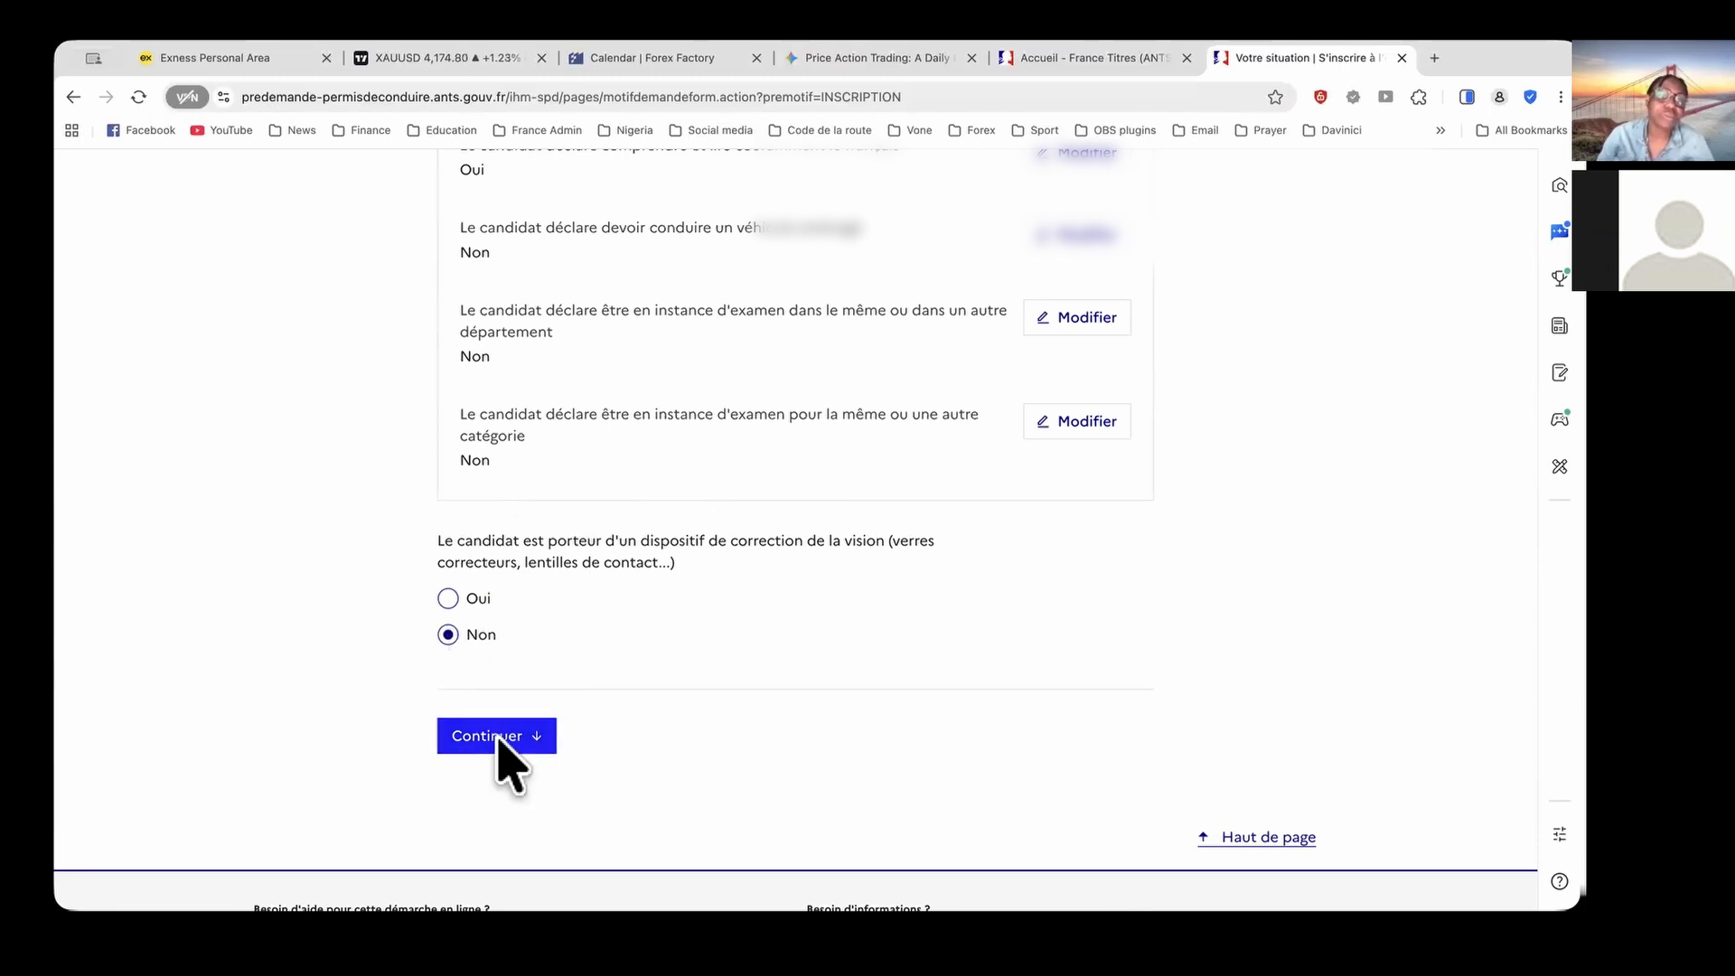
click(498, 743)
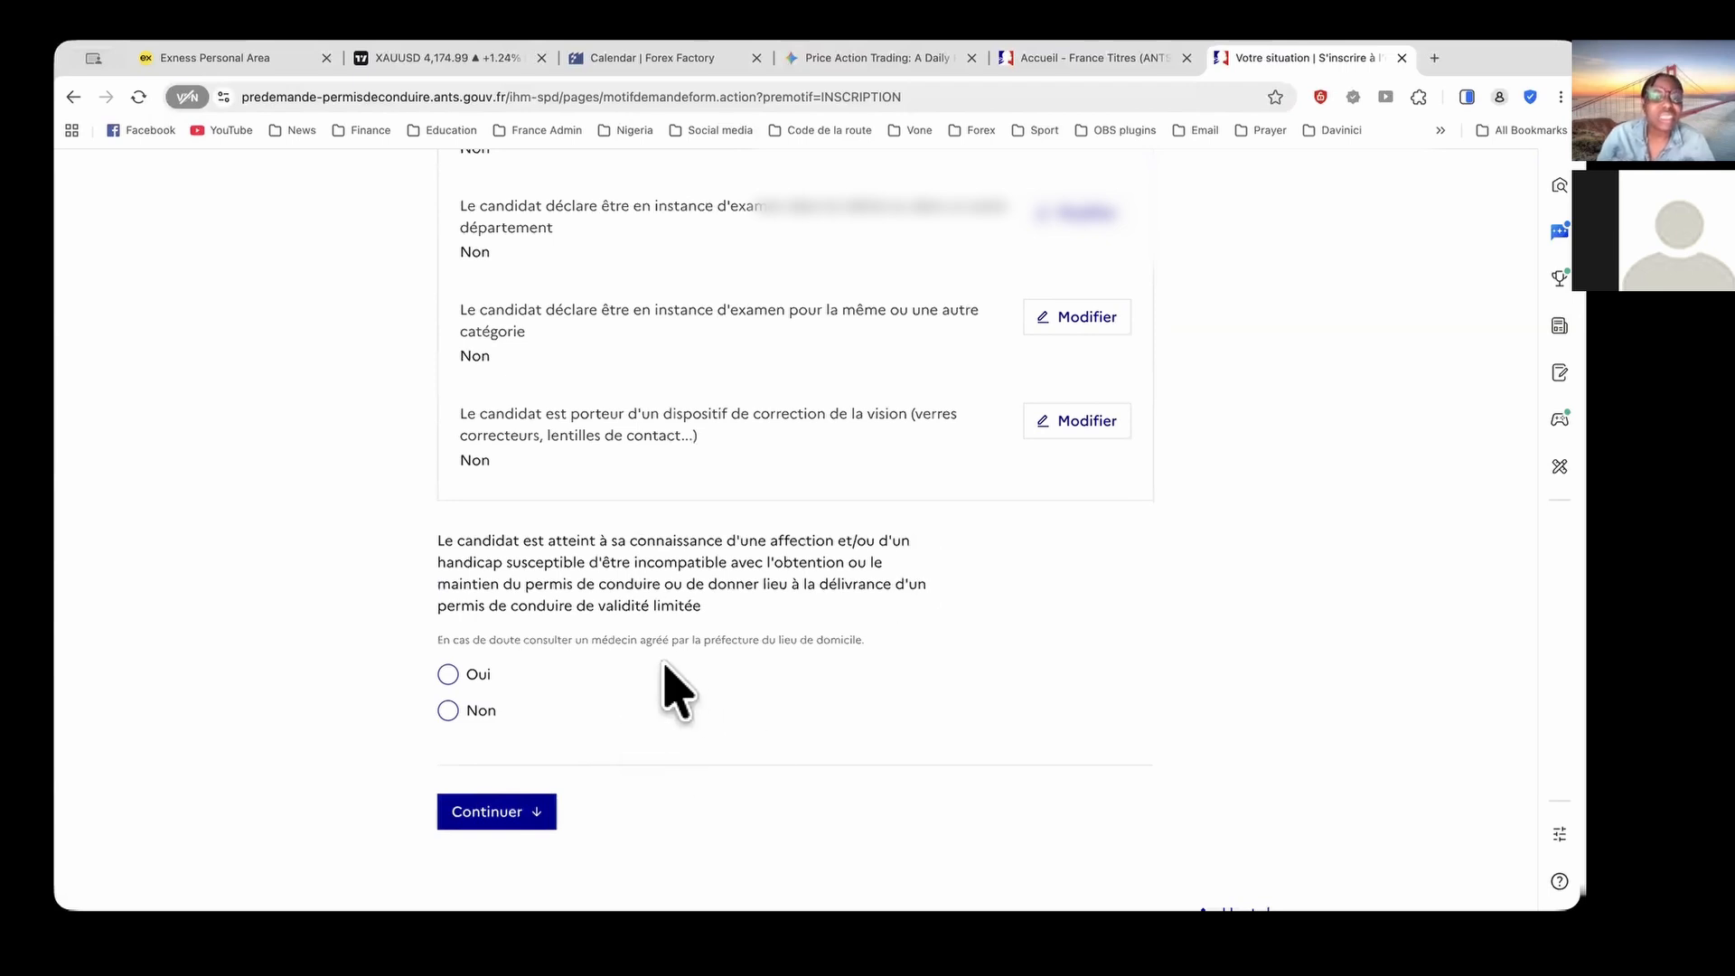
click(444, 712)
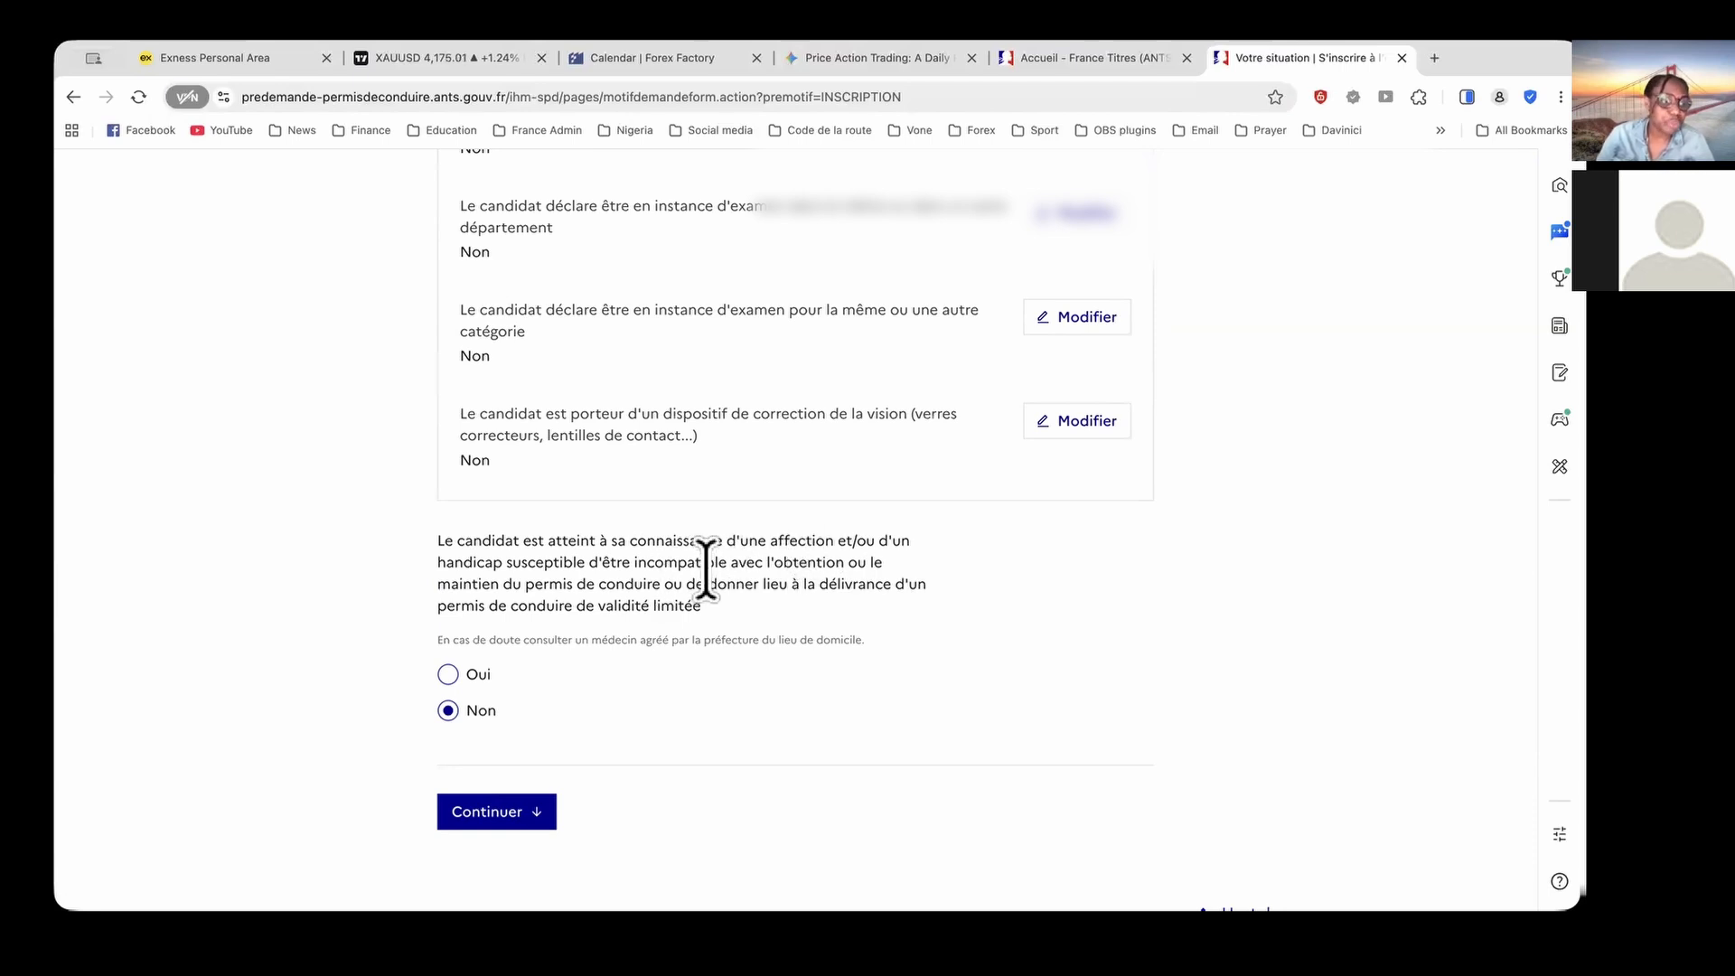
click(498, 813)
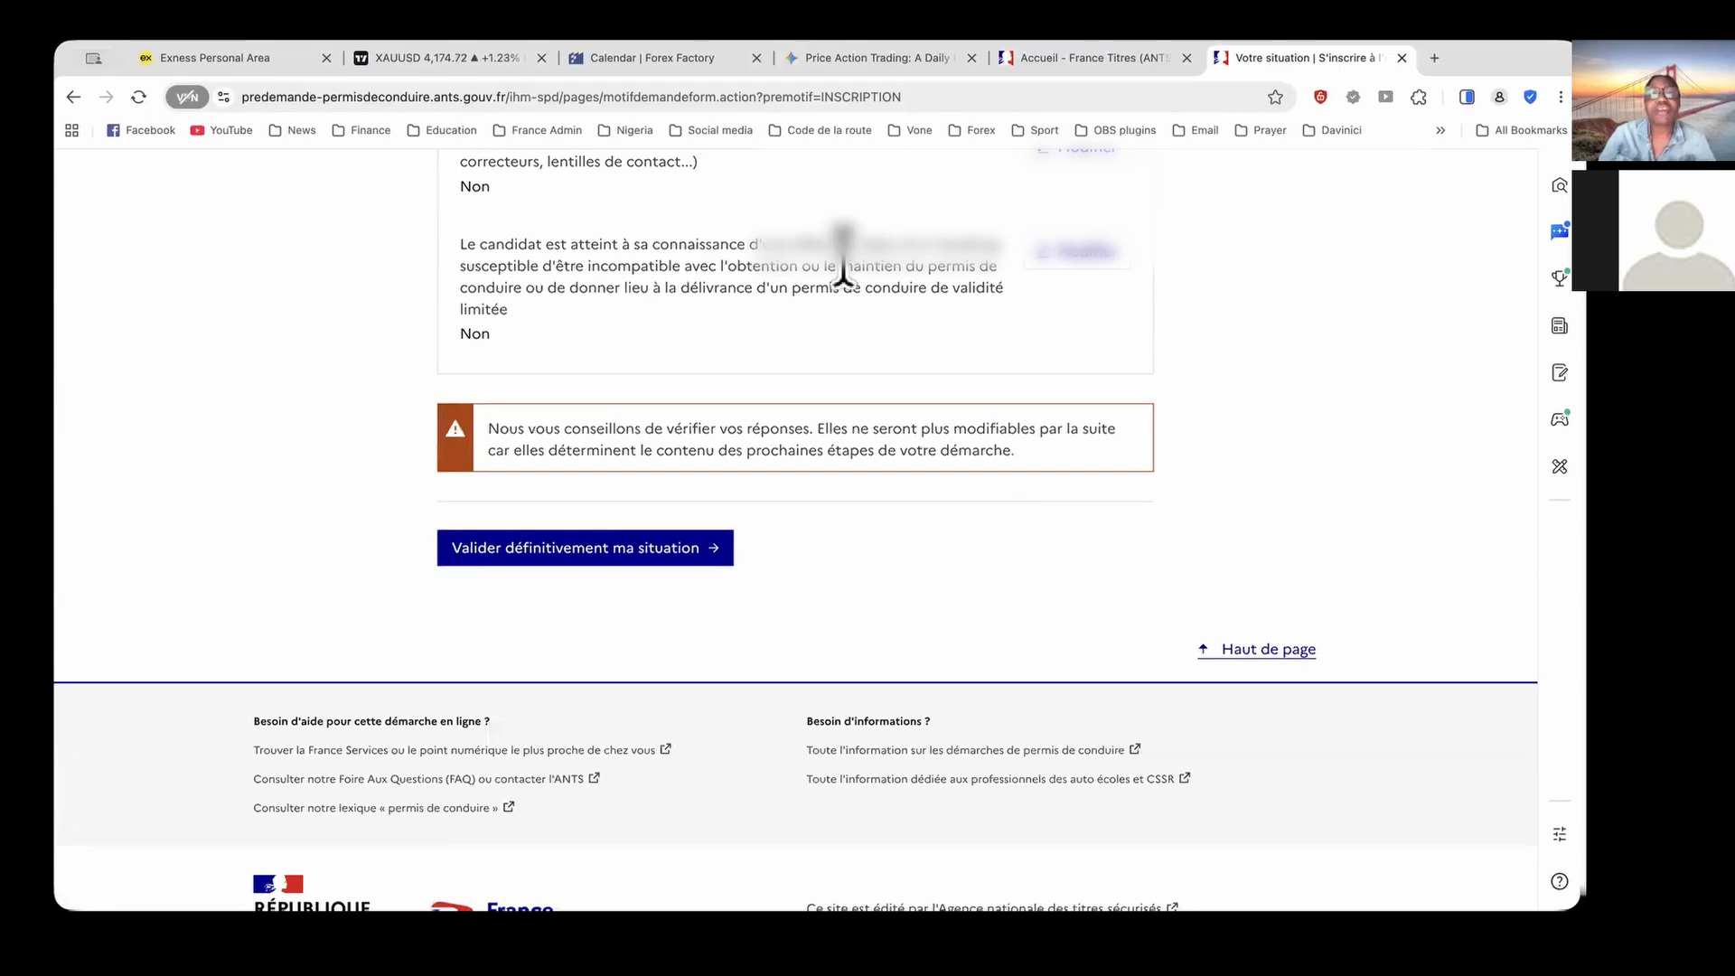
Return to the start of the answers summary and translate the page to English
scroll(844, 290, up, 10)
scroll(844, 299, up, 5)
right_click(1195, 398)
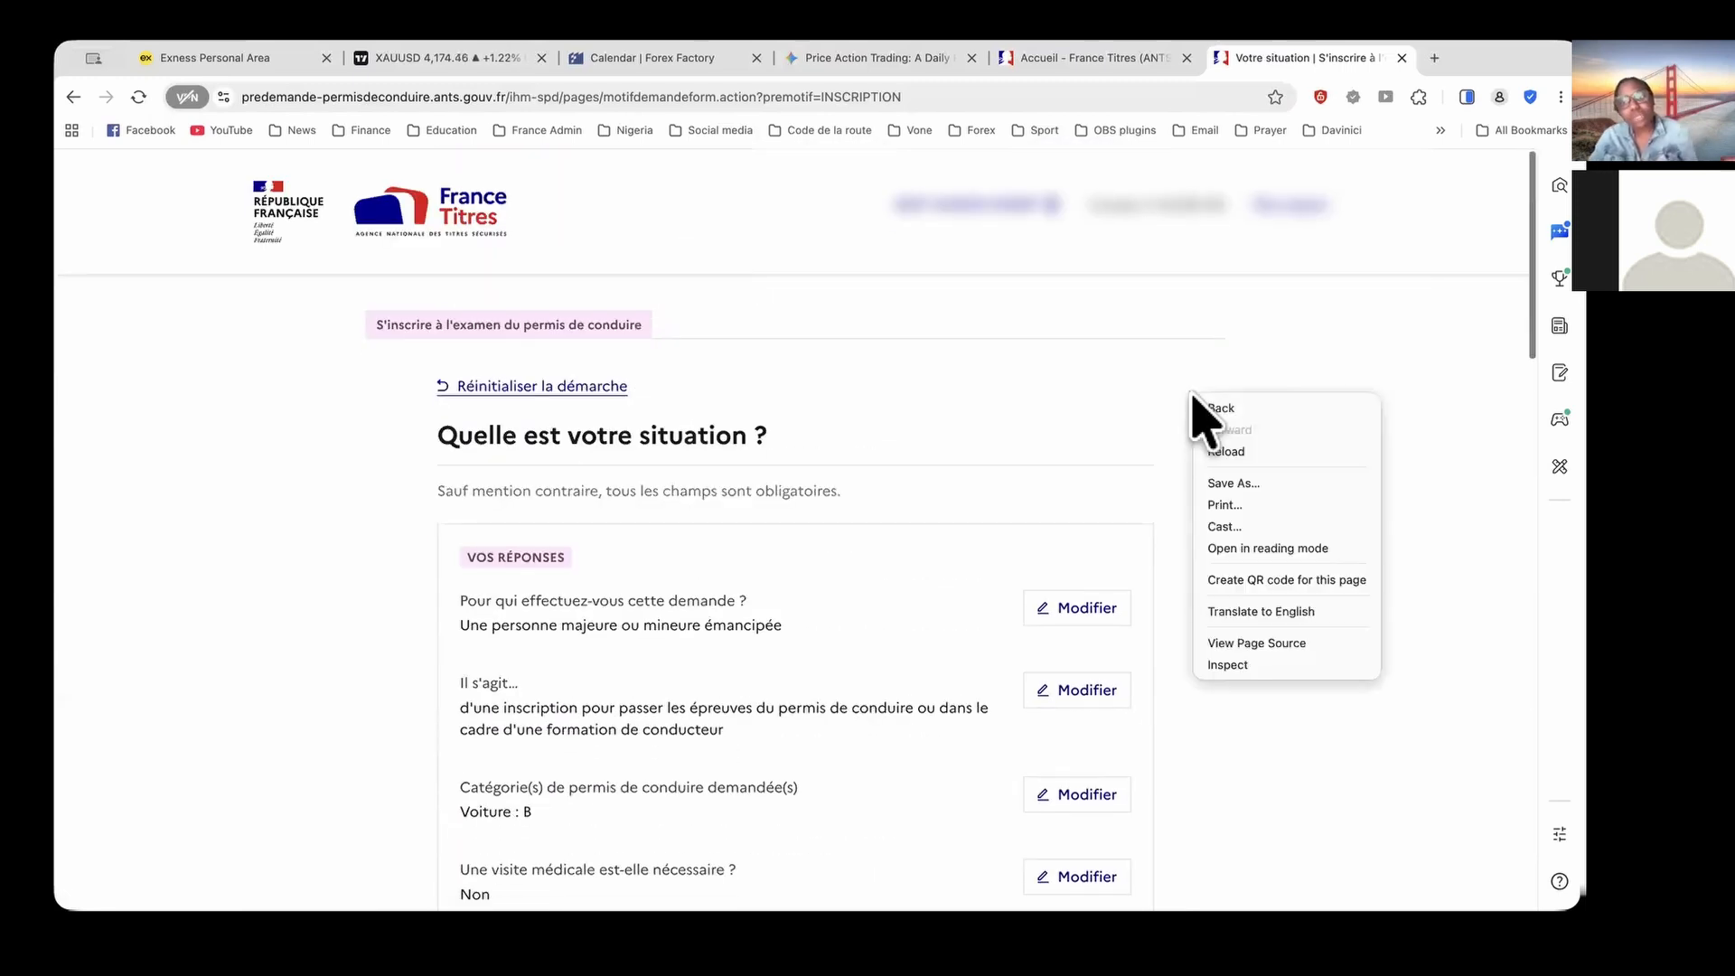
click(1328, 619)
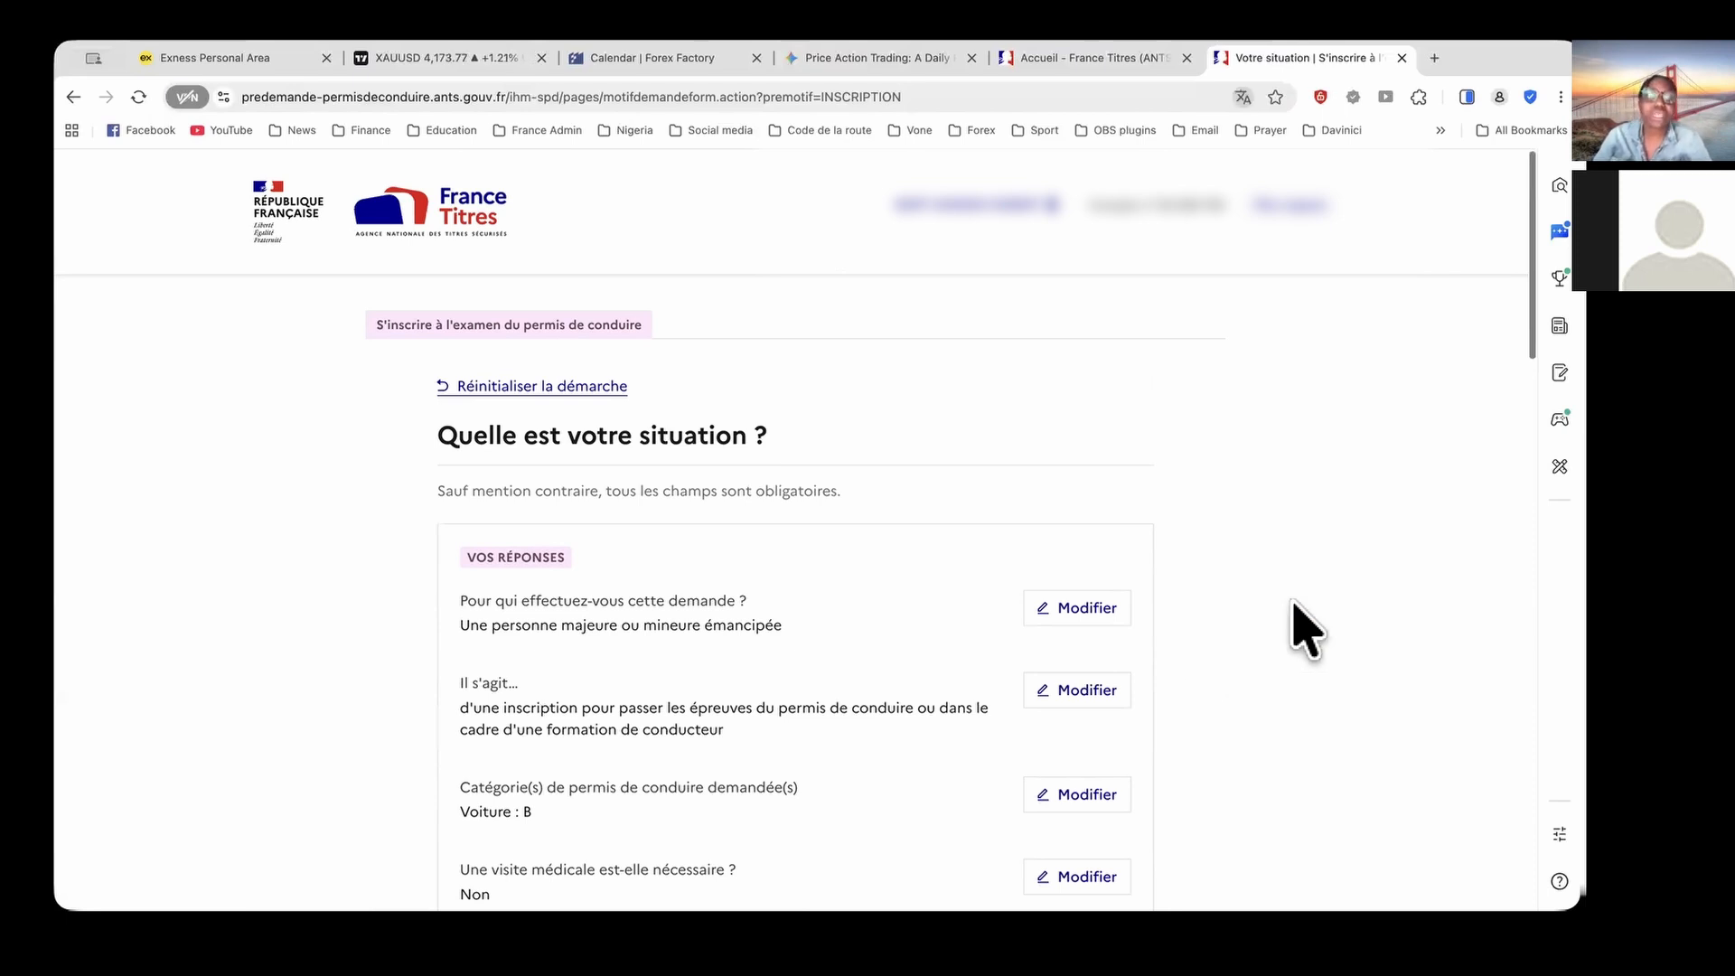
Review all the answers on the situation, the practical exam registration and the candidate statement before validating
scroll(1329, 632, down, 1)
scroll(1319, 606, down, 1)
scroll(1333, 632, down, 1)
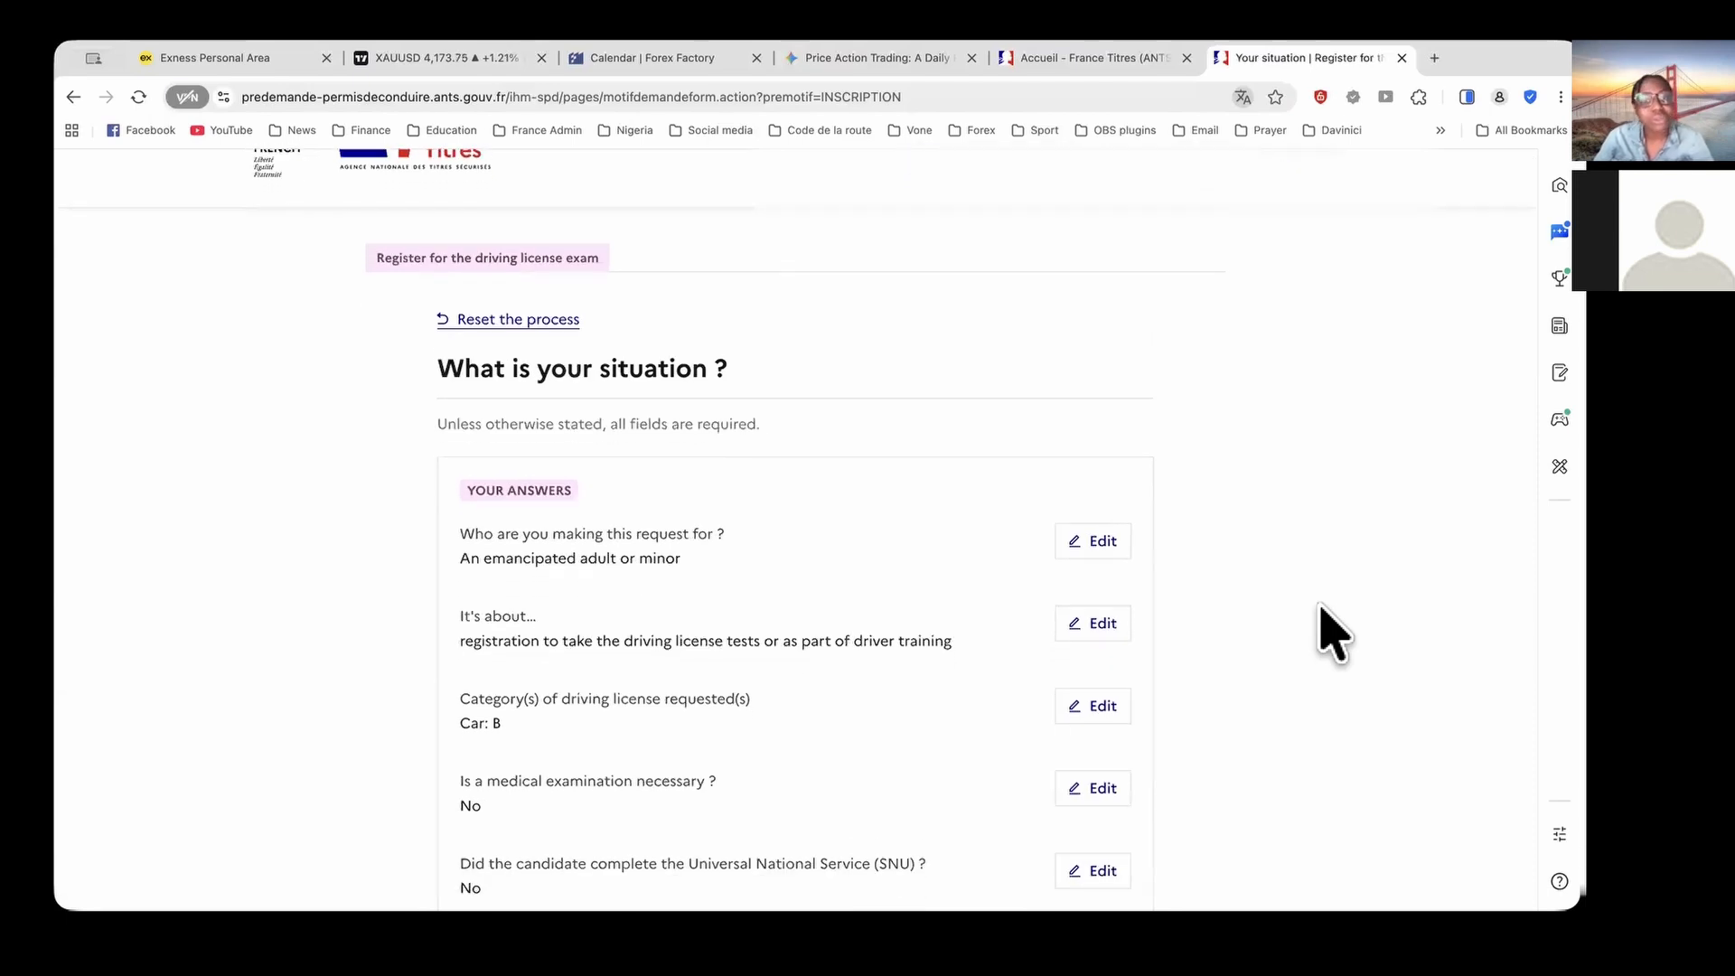
scroll(1333, 633, down, 2)
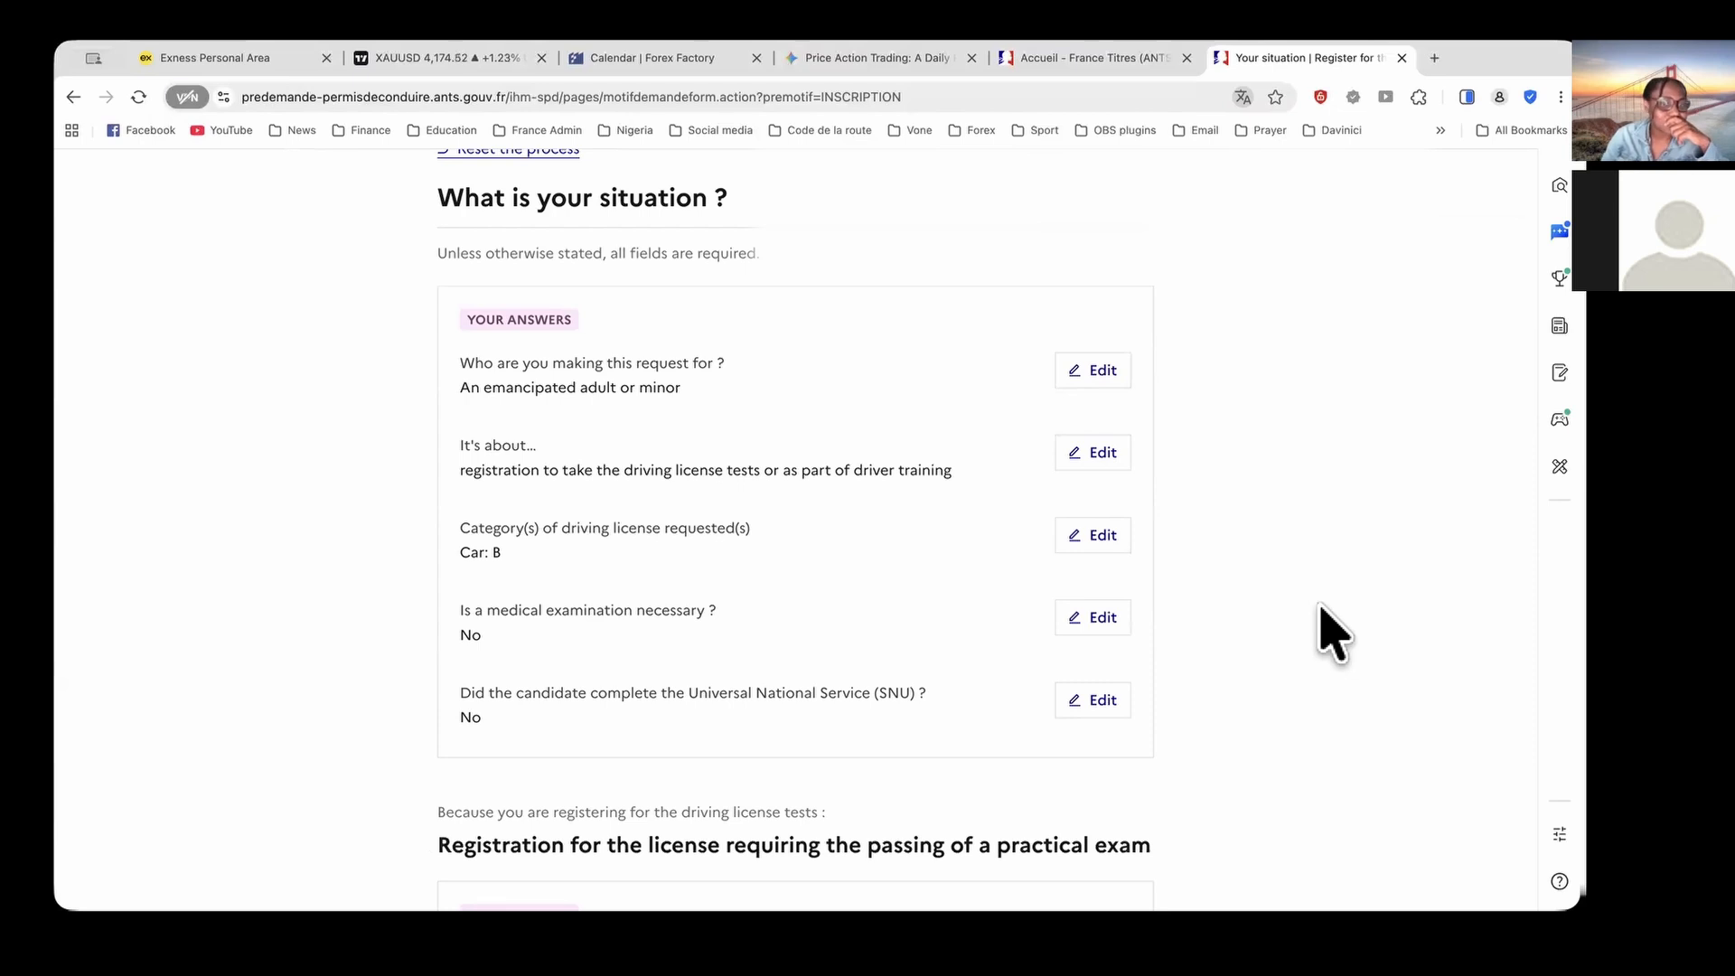
scroll(1333, 632, down, 1)
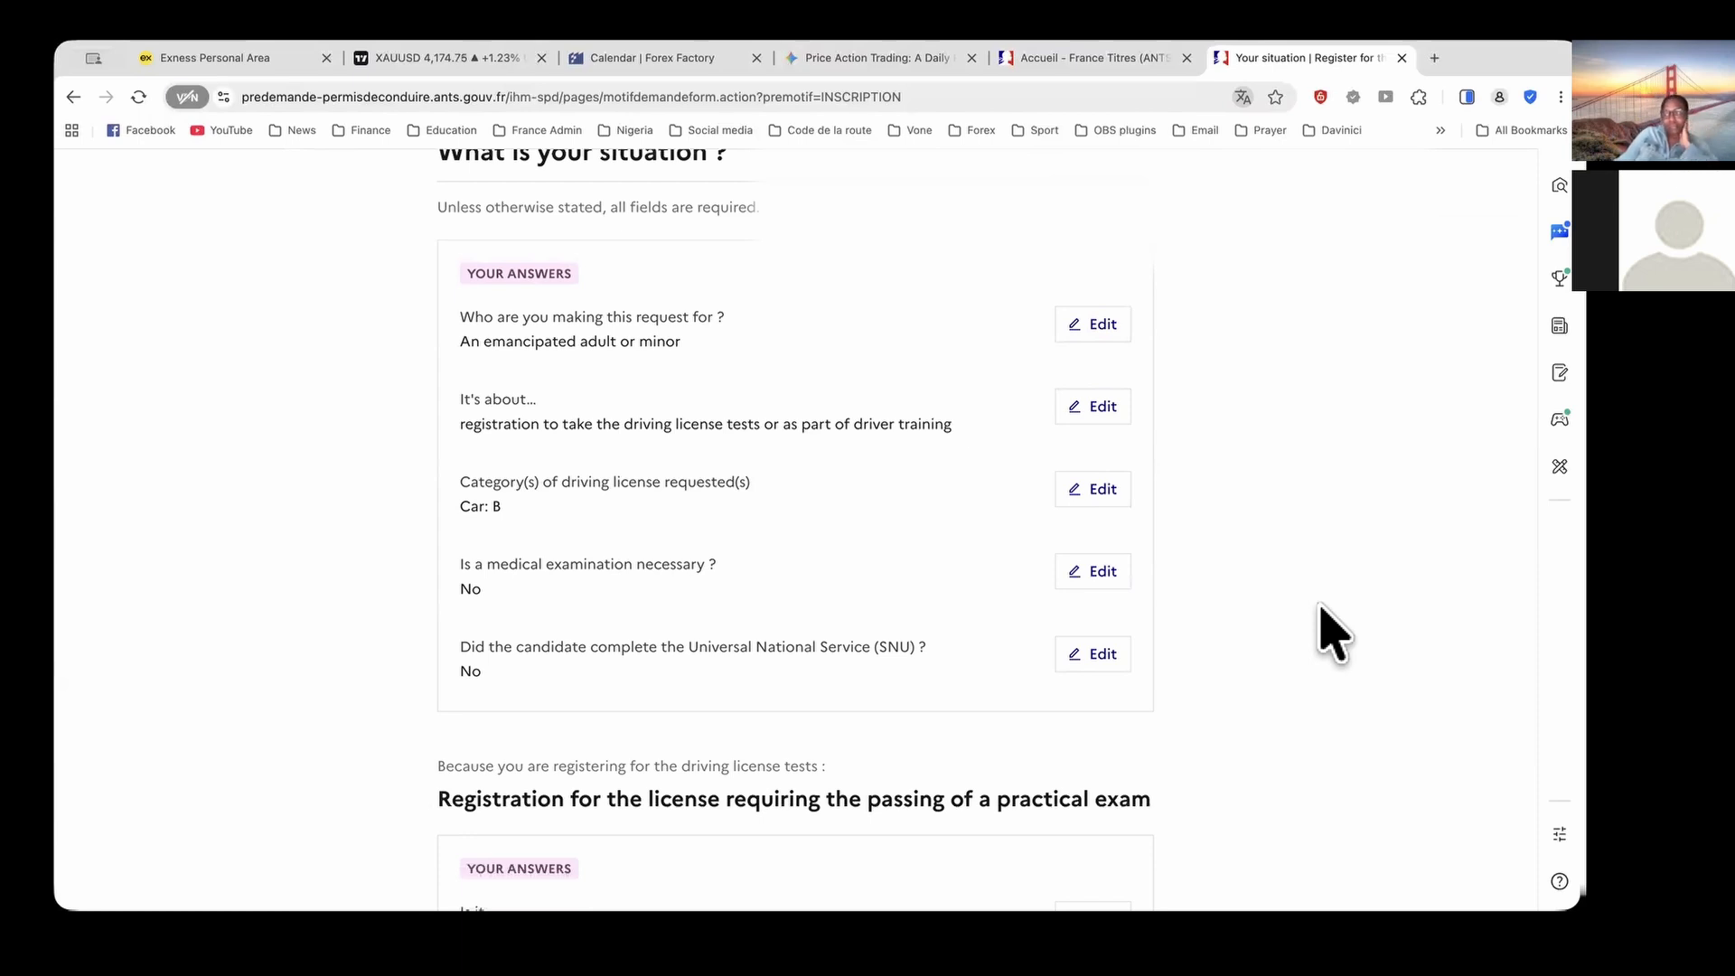
scroll(1324, 624, down, 8)
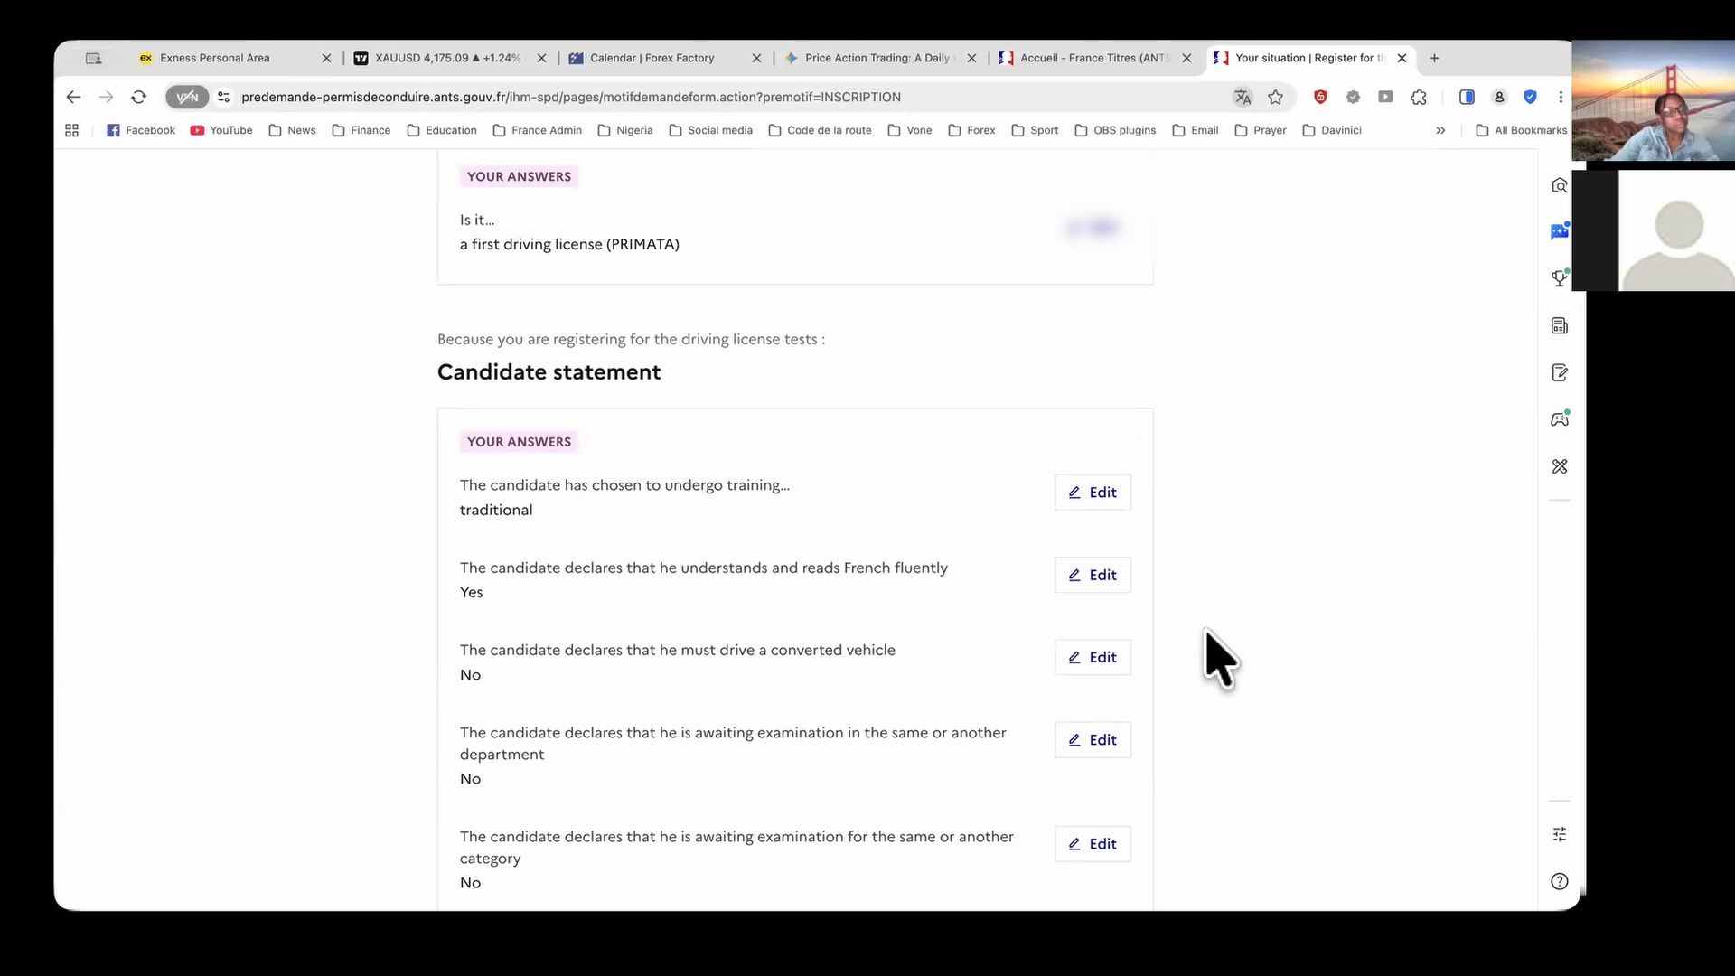
scroll(941, 361, down, 1)
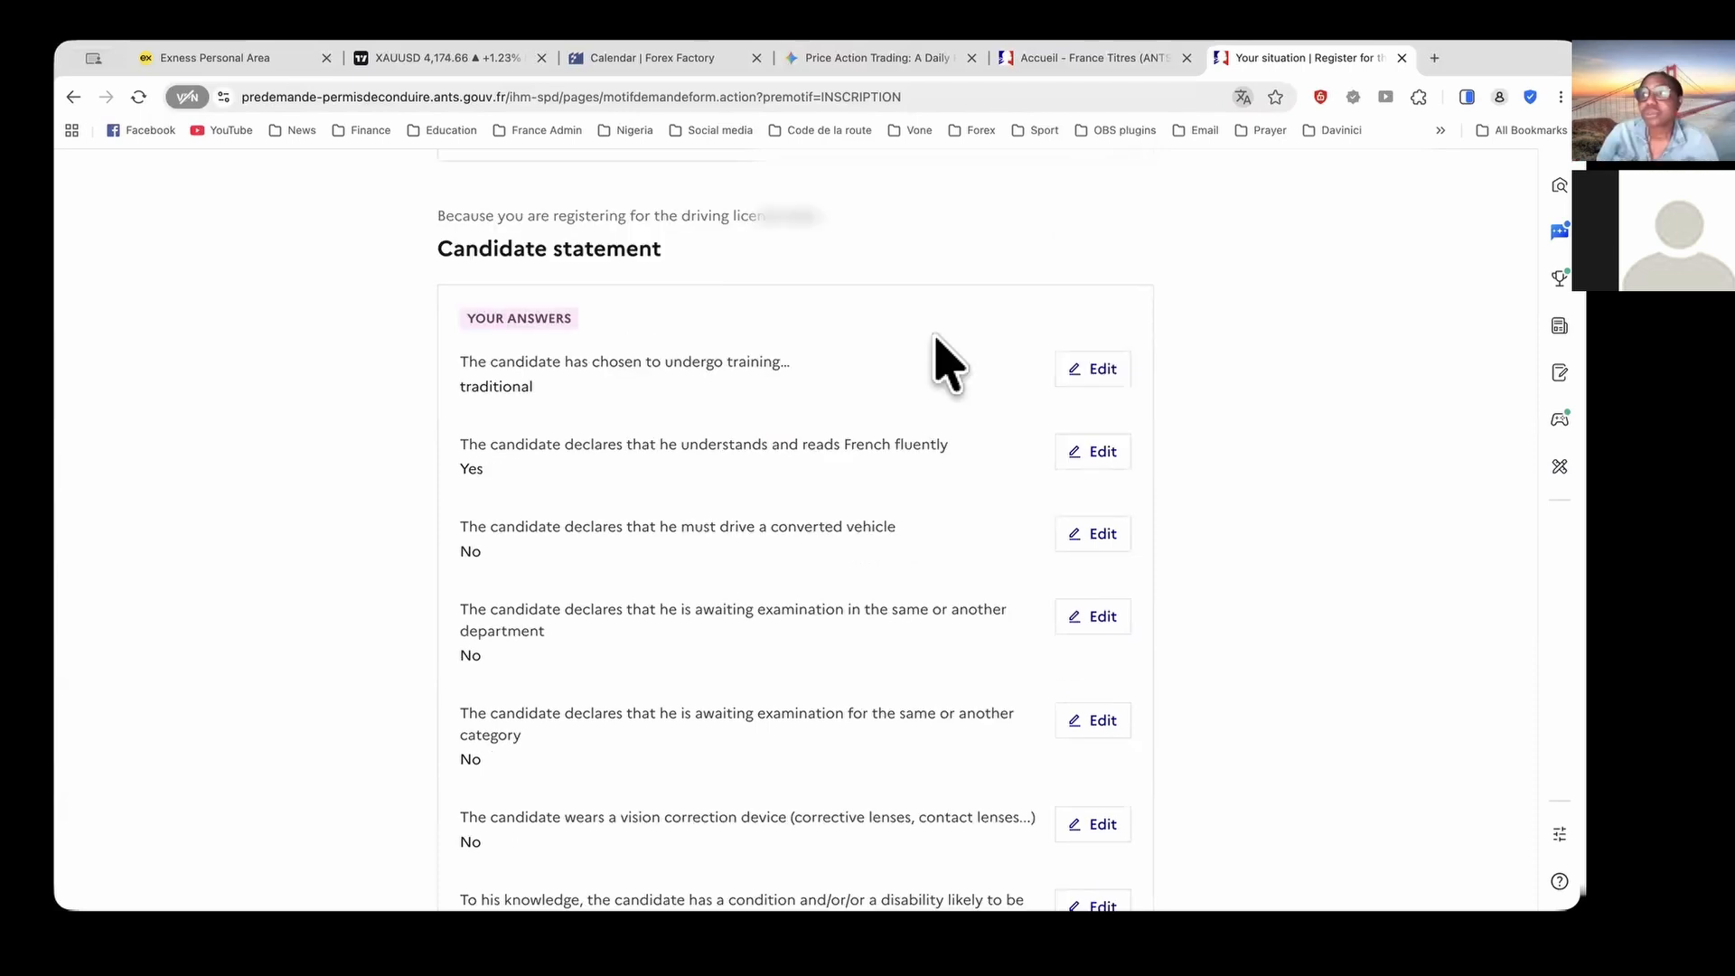
scroll(902, 573, down, 1)
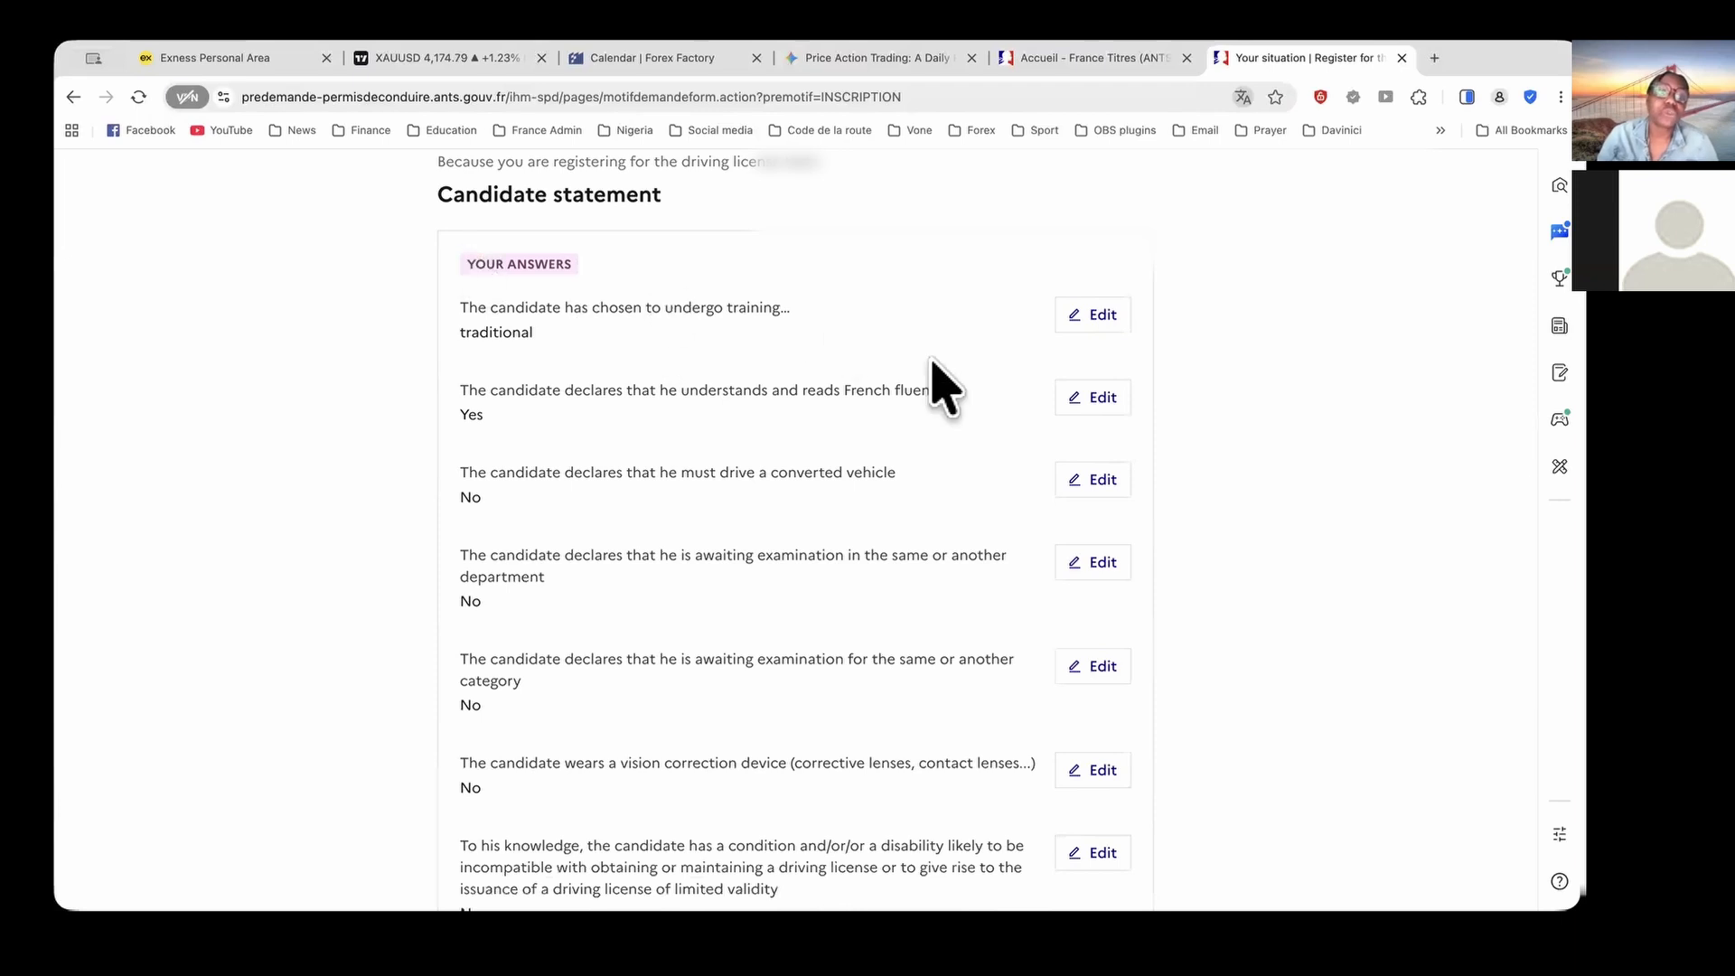
scroll(931, 364, down, 1)
scroll(926, 364, up, 2)
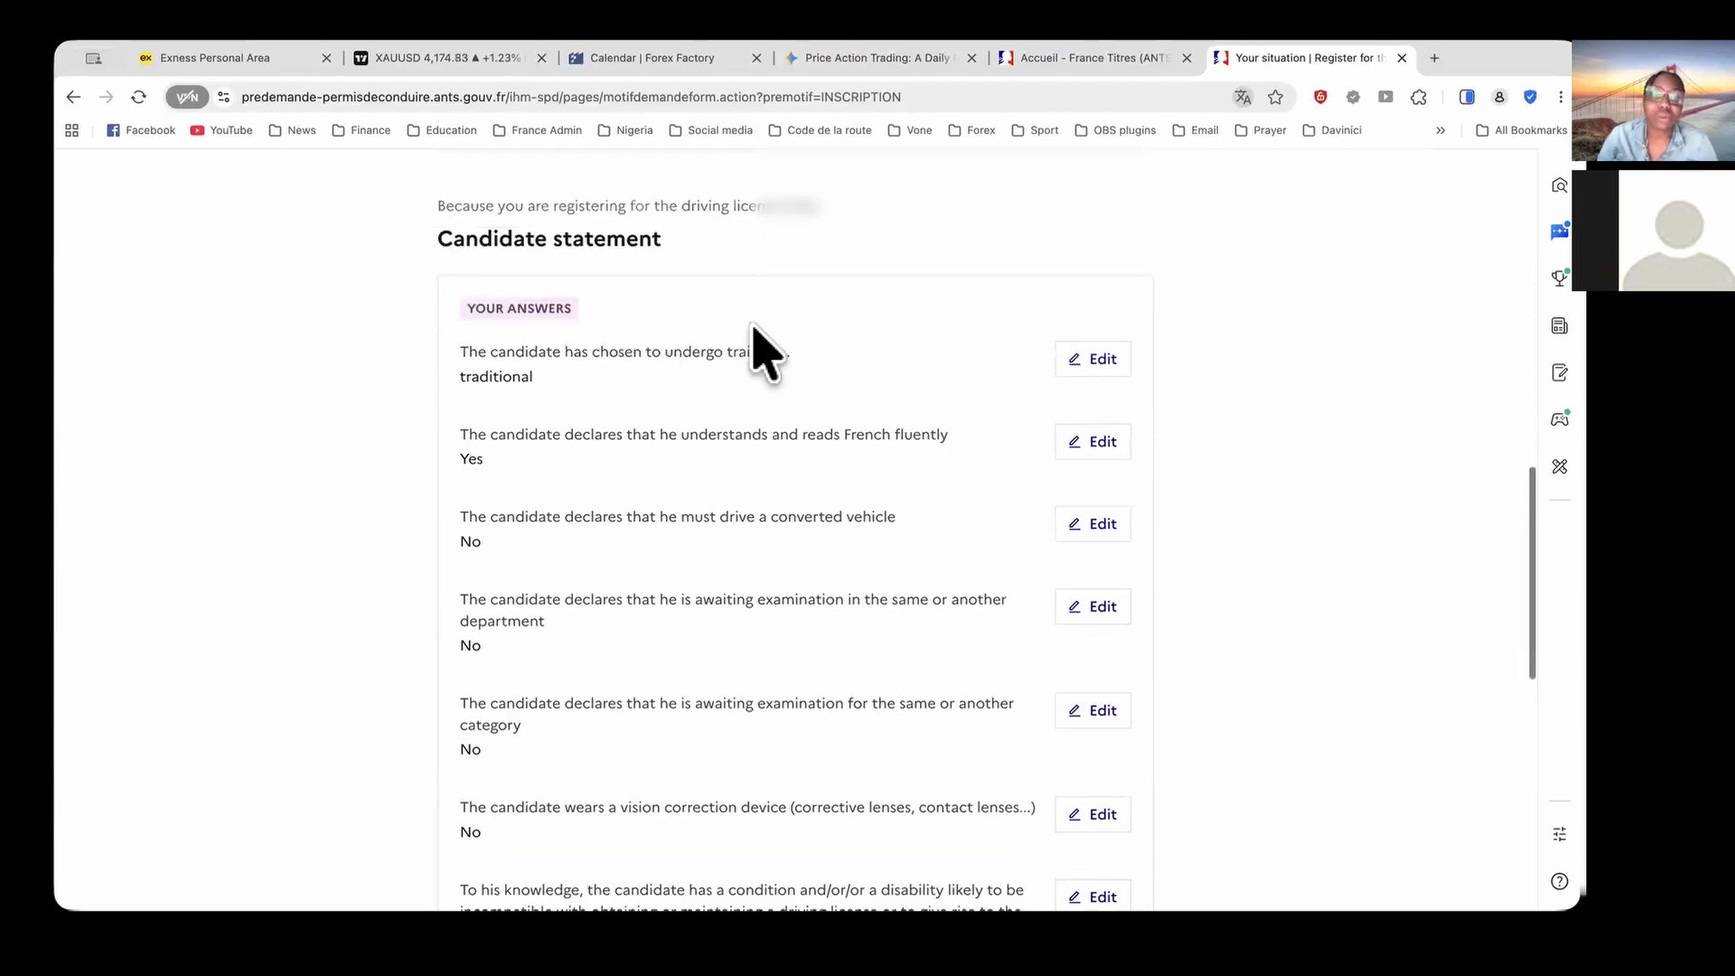
scroll(849, 496, down, 6)
scroll(863, 511, down, 2)
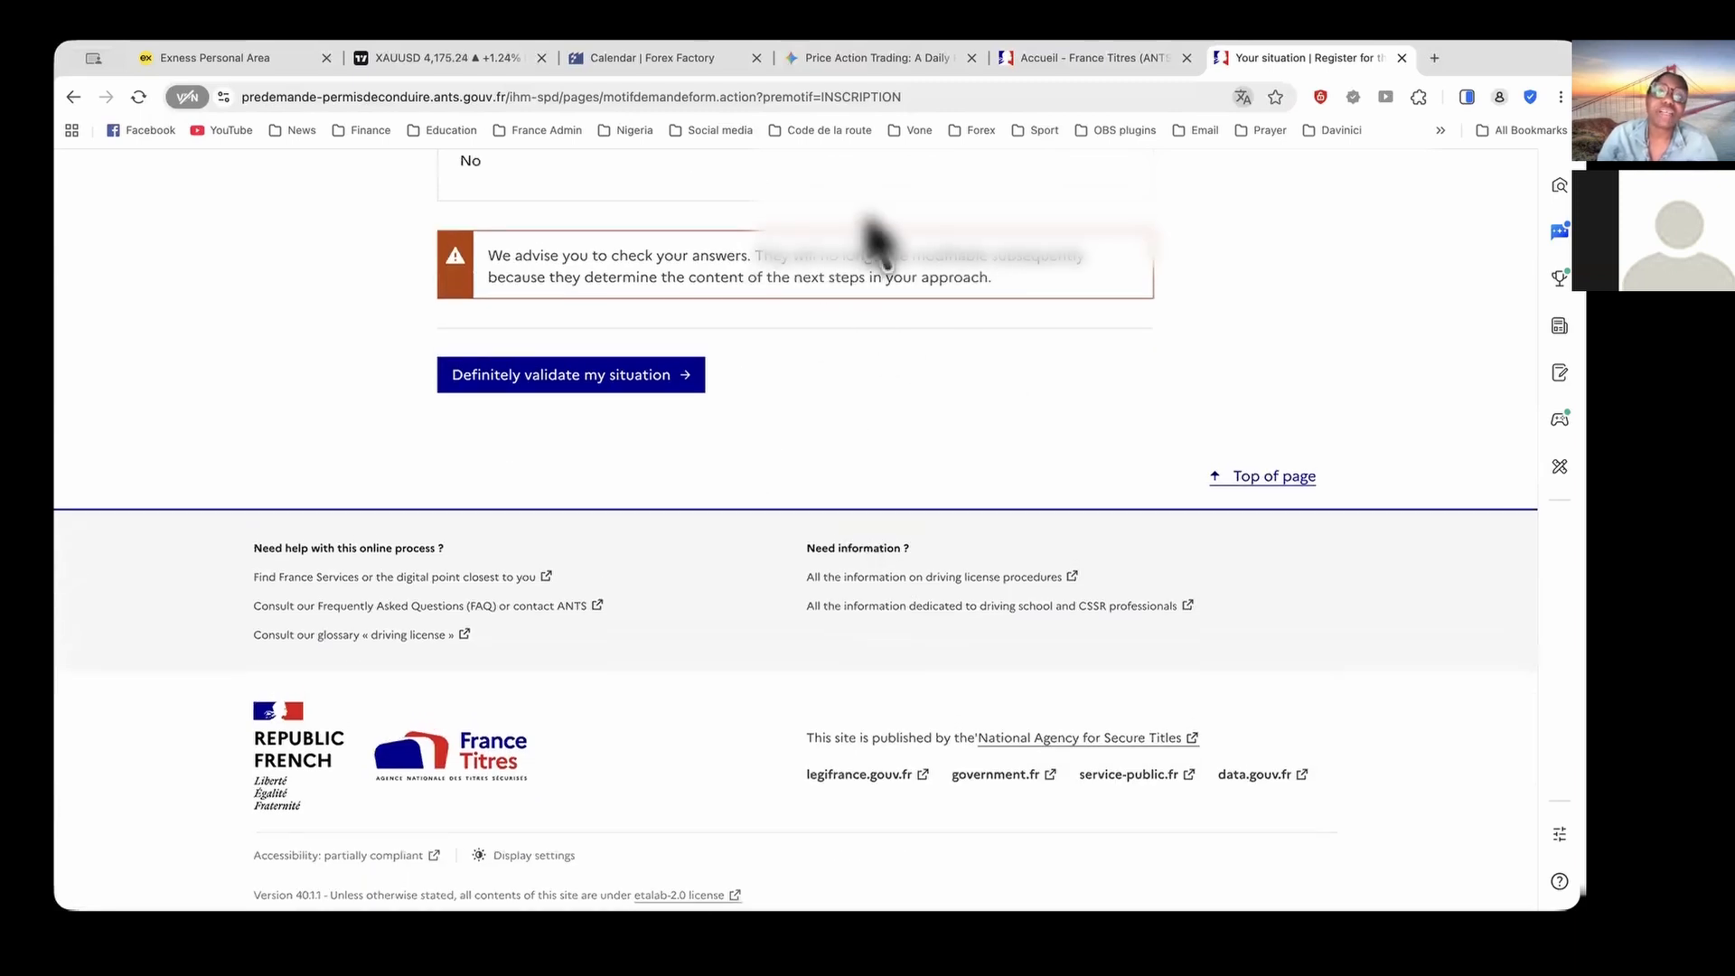
scroll(872, 242, up, 4)
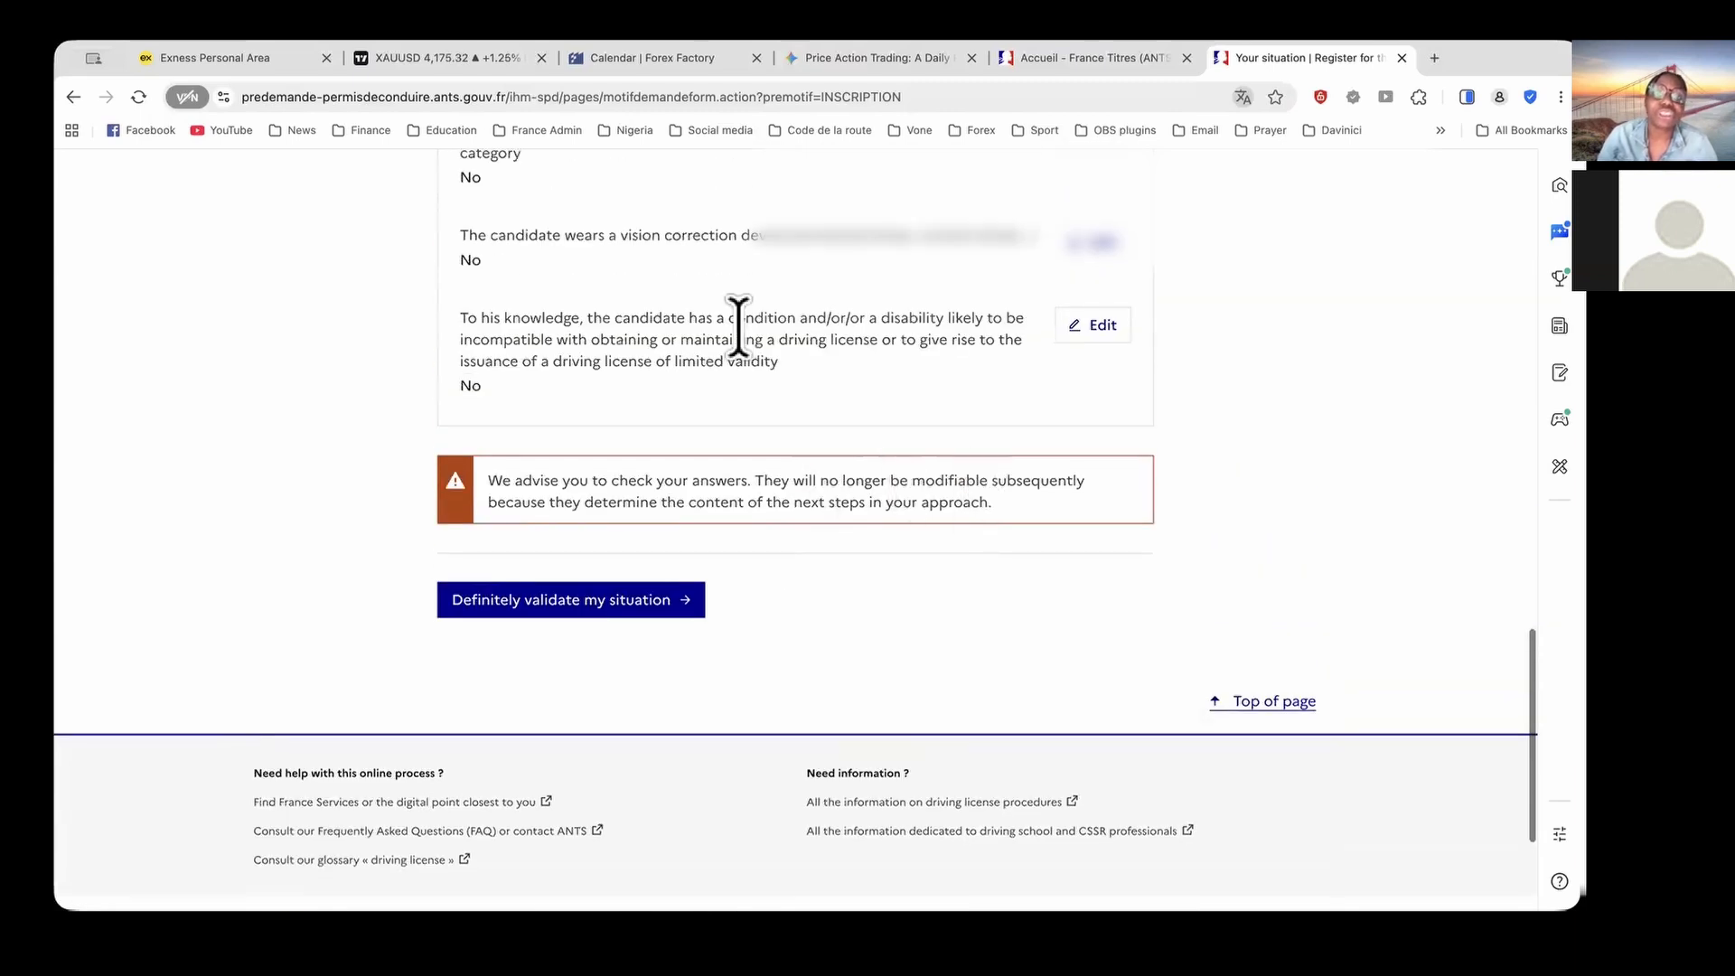
scroll(714, 379, up, 2)
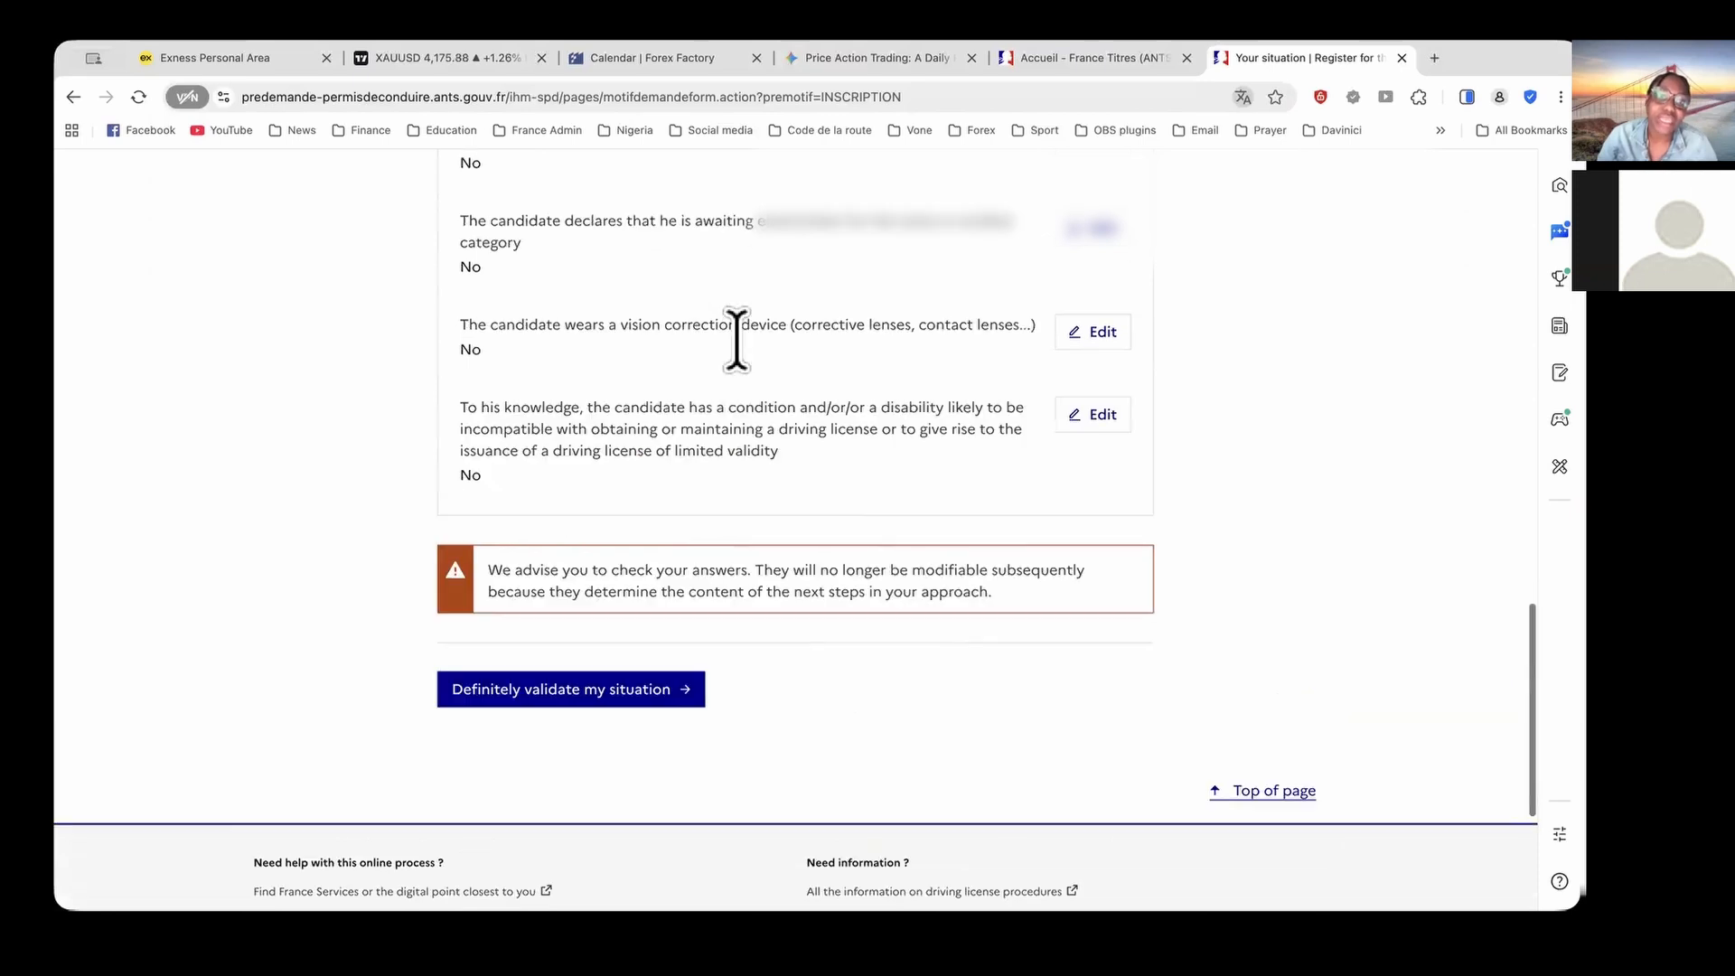
scroll(759, 375, down, 1)
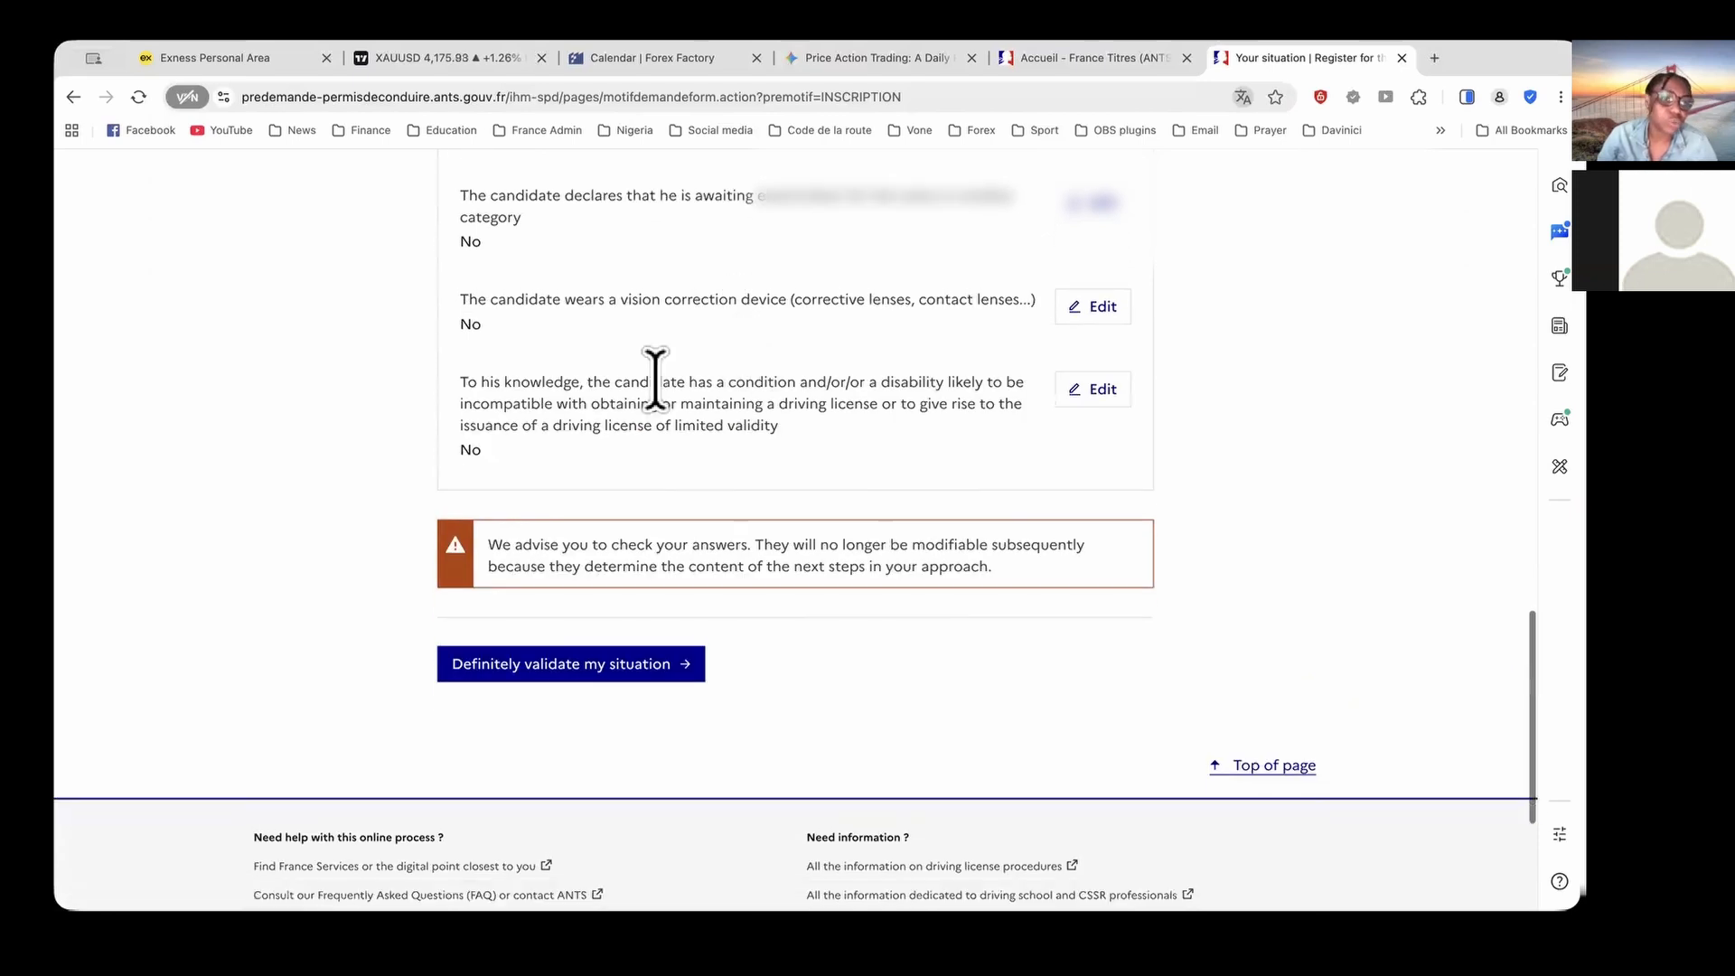
Definitively validate the situation and proceed past the description of required documents to the État civil stage
click(597, 669)
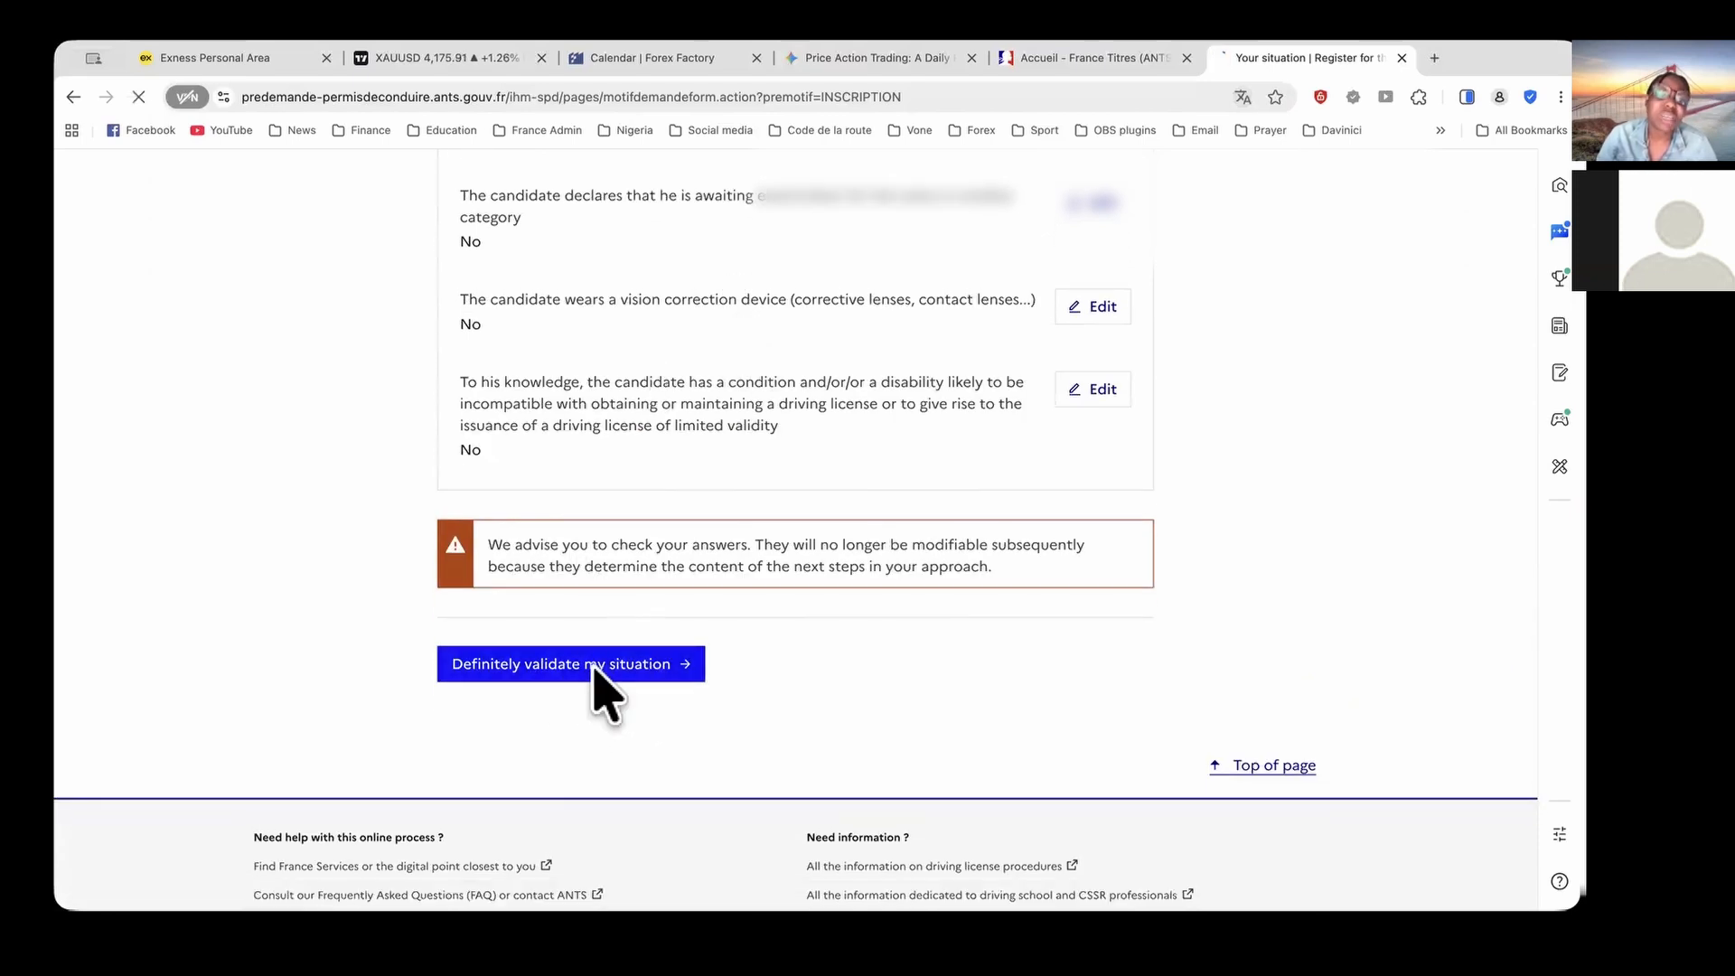
click(671, 480)
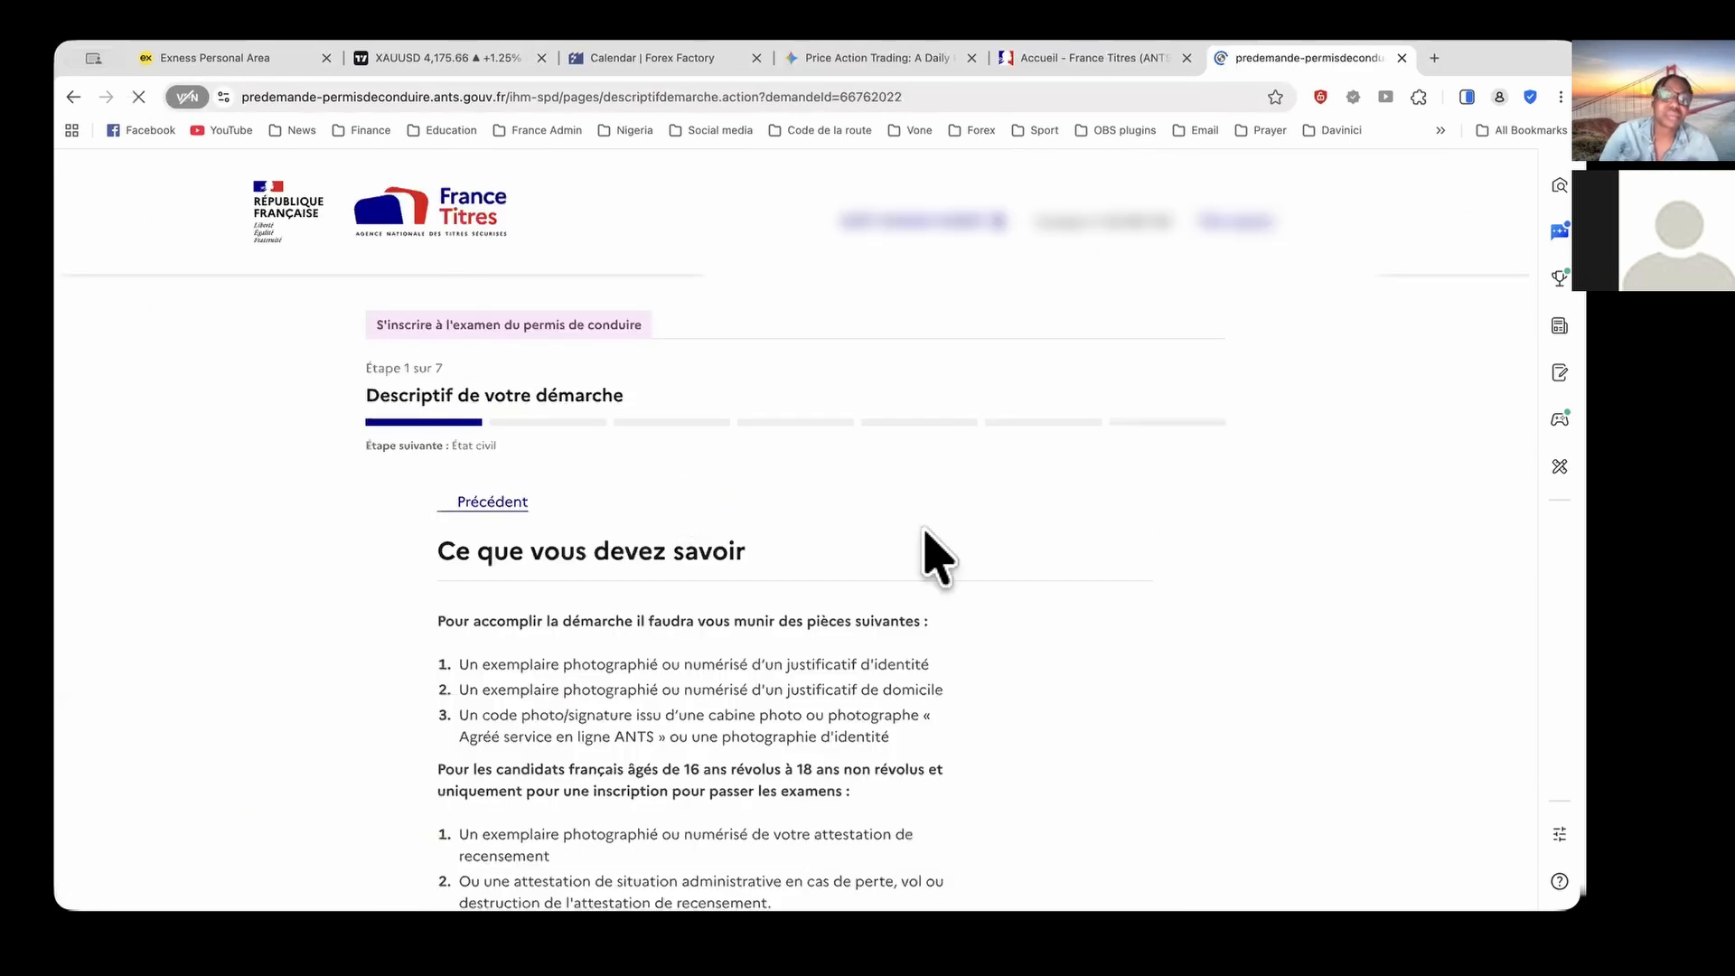
scroll(935, 559, down, 2)
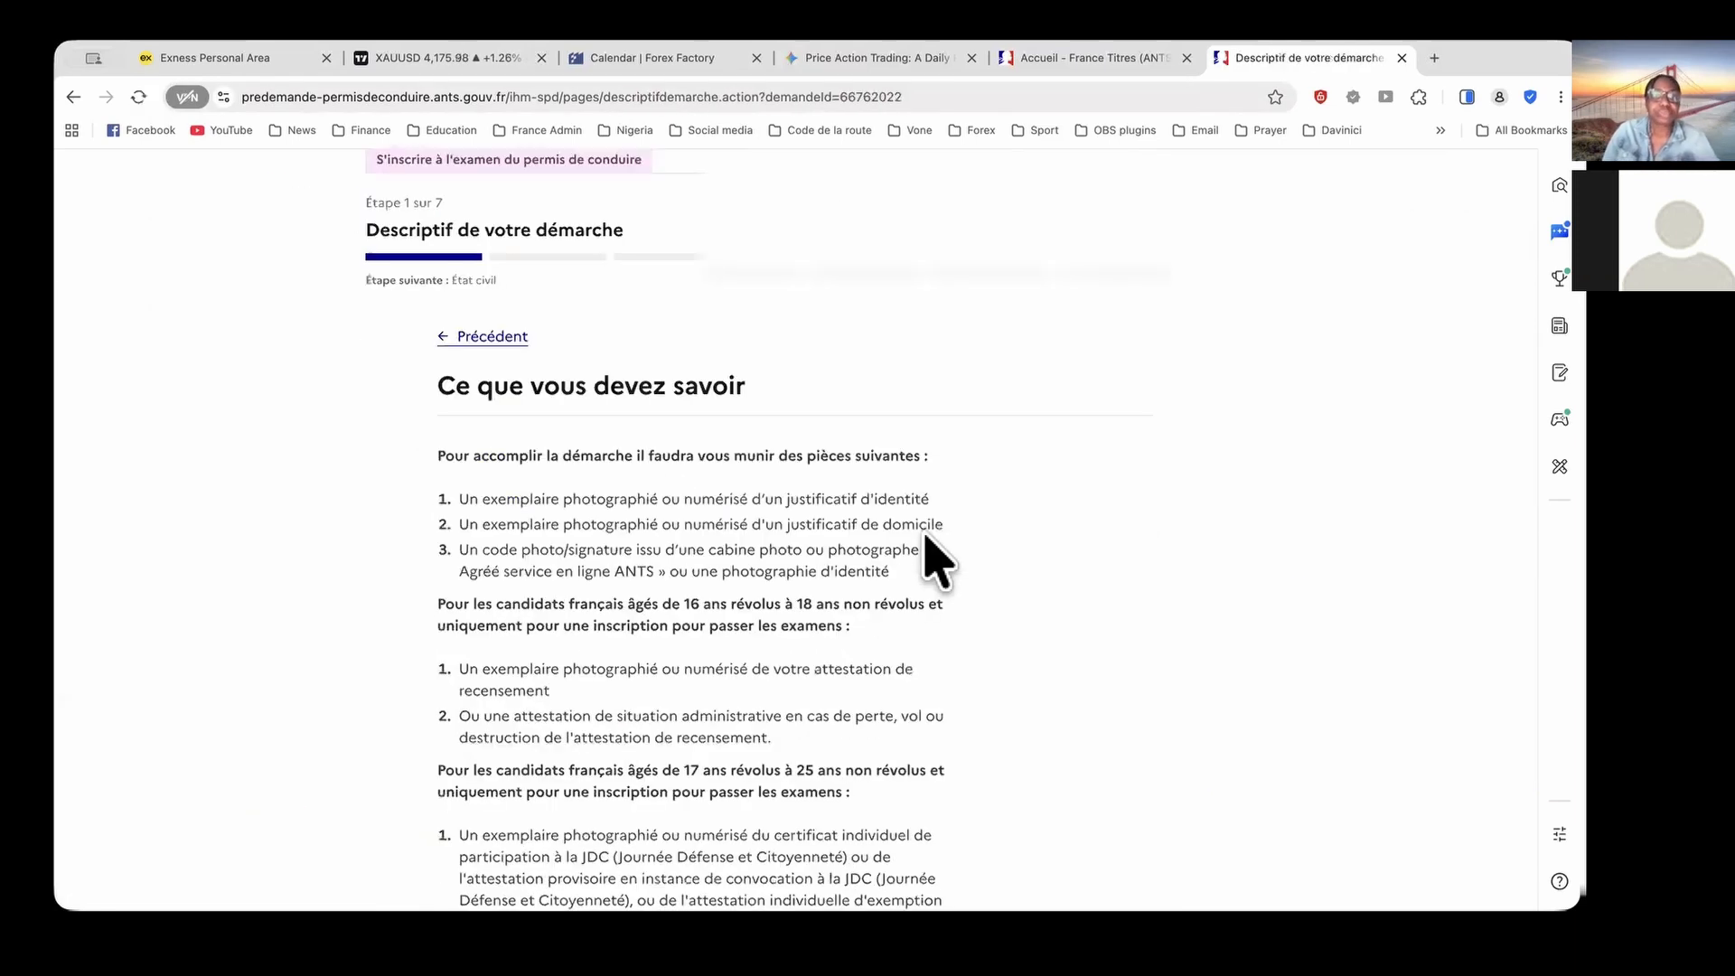
scroll(924, 535, down, 4)
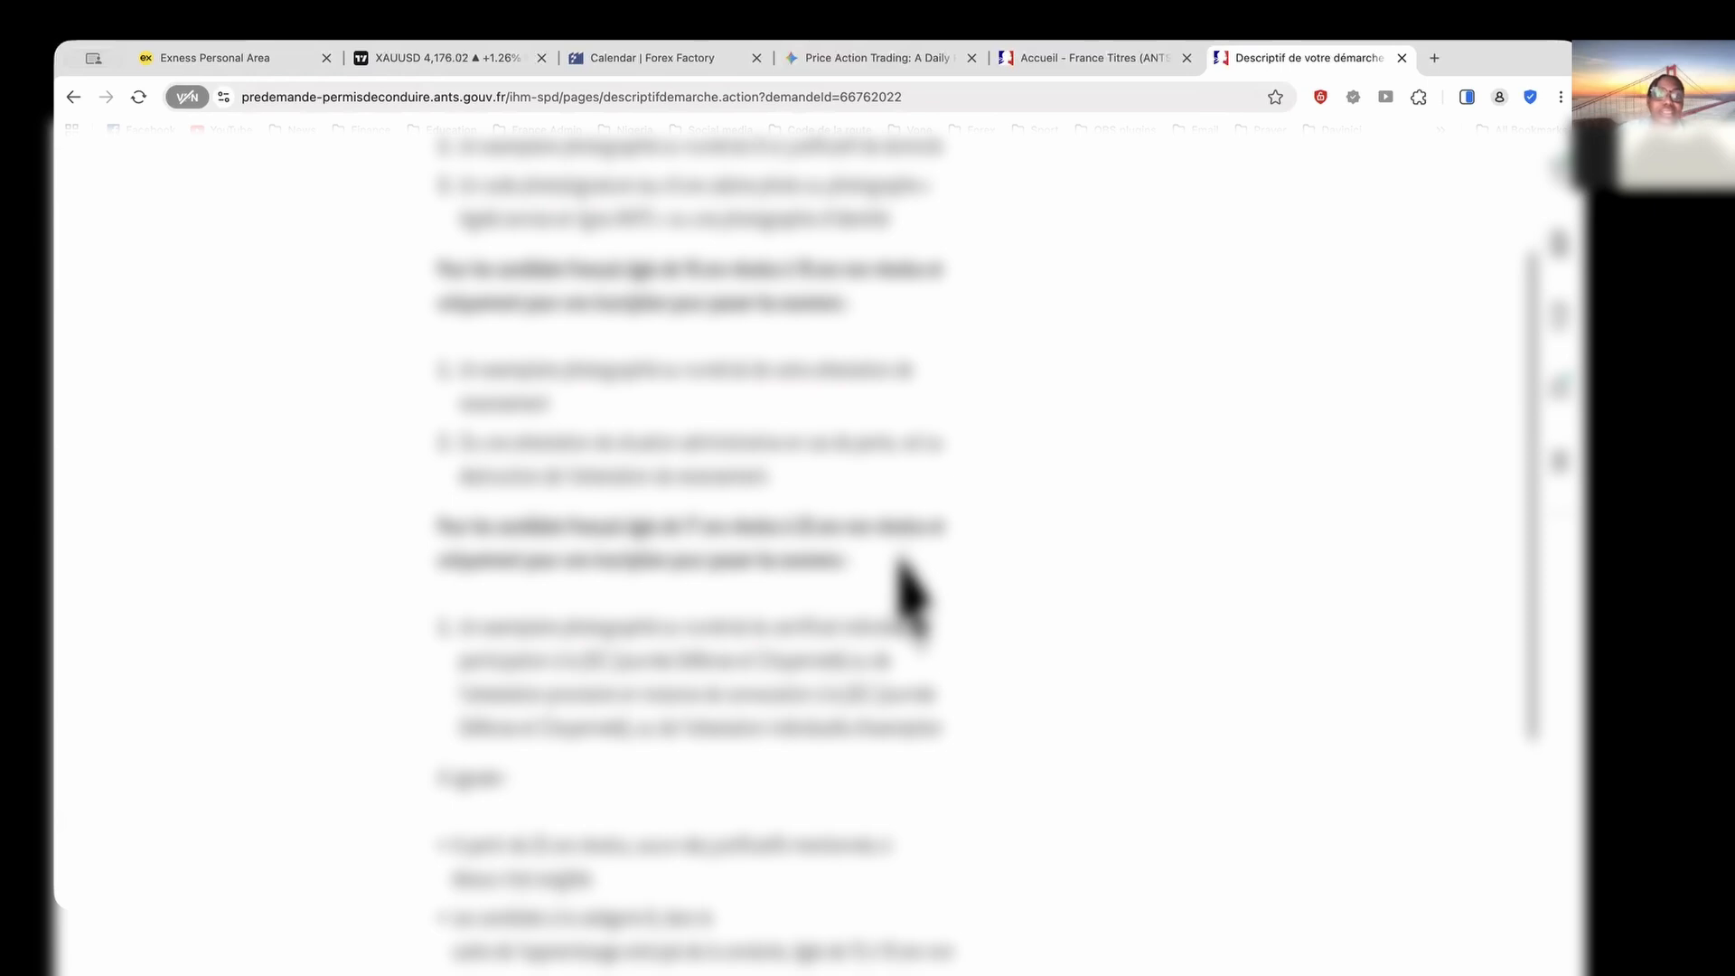
scroll(642, 418, up, 2)
scroll(728, 624, down, 4)
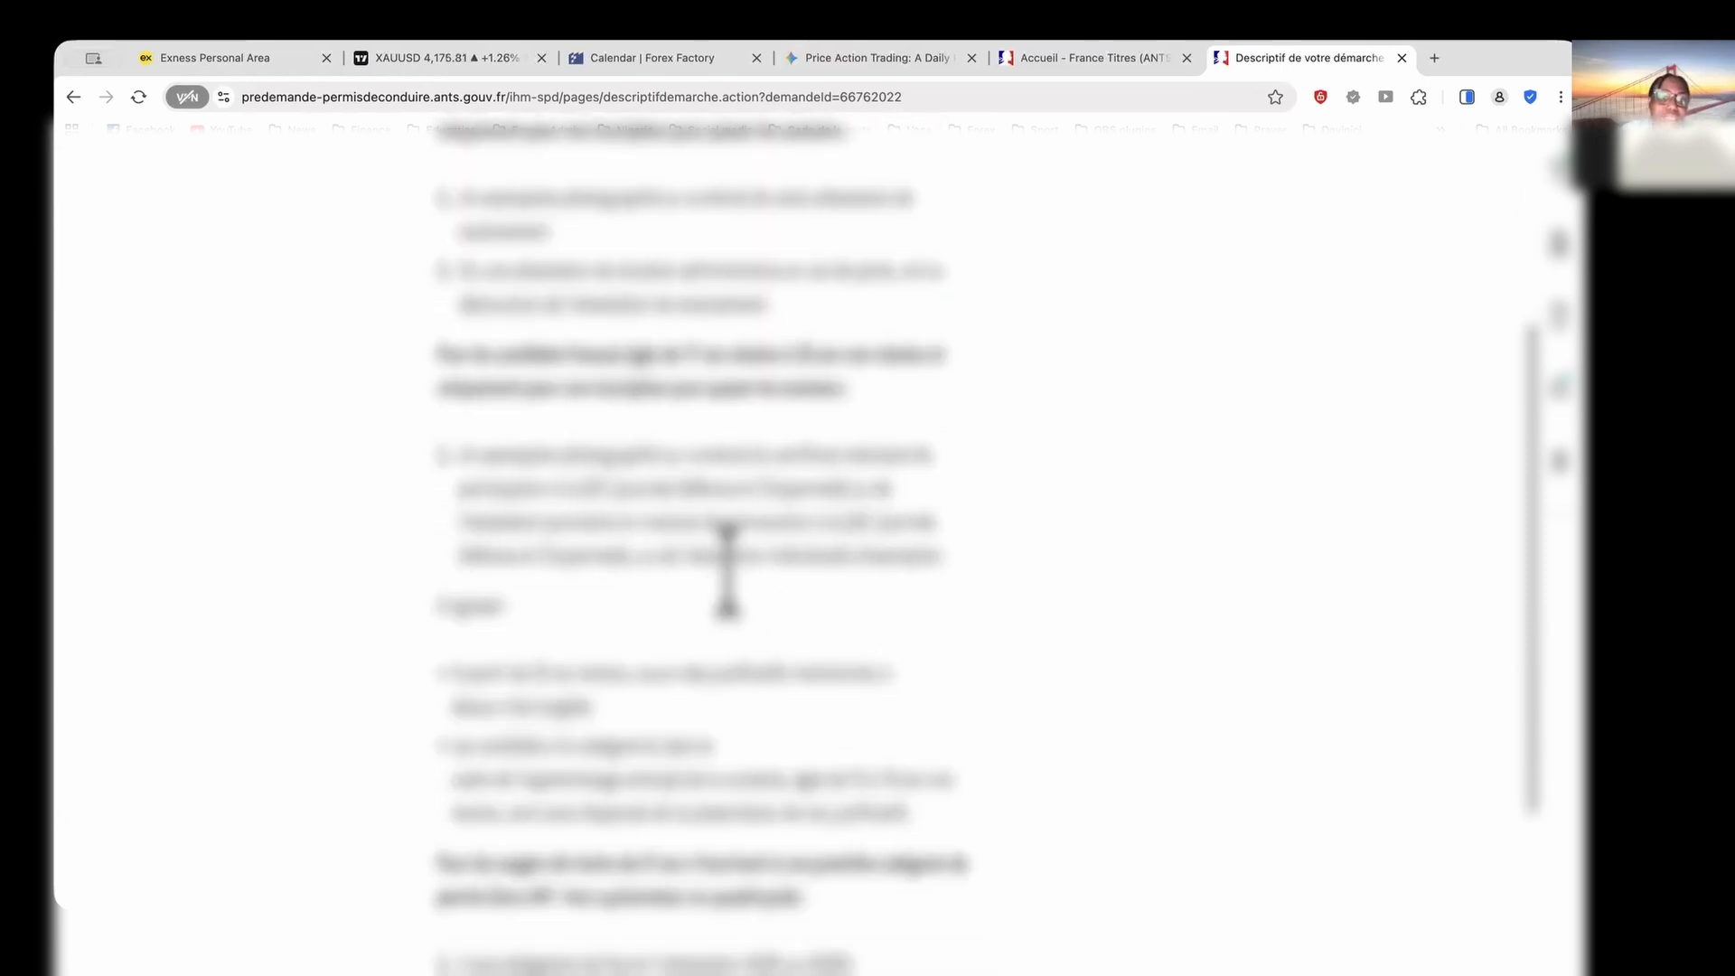
scroll(727, 569, down, 3)
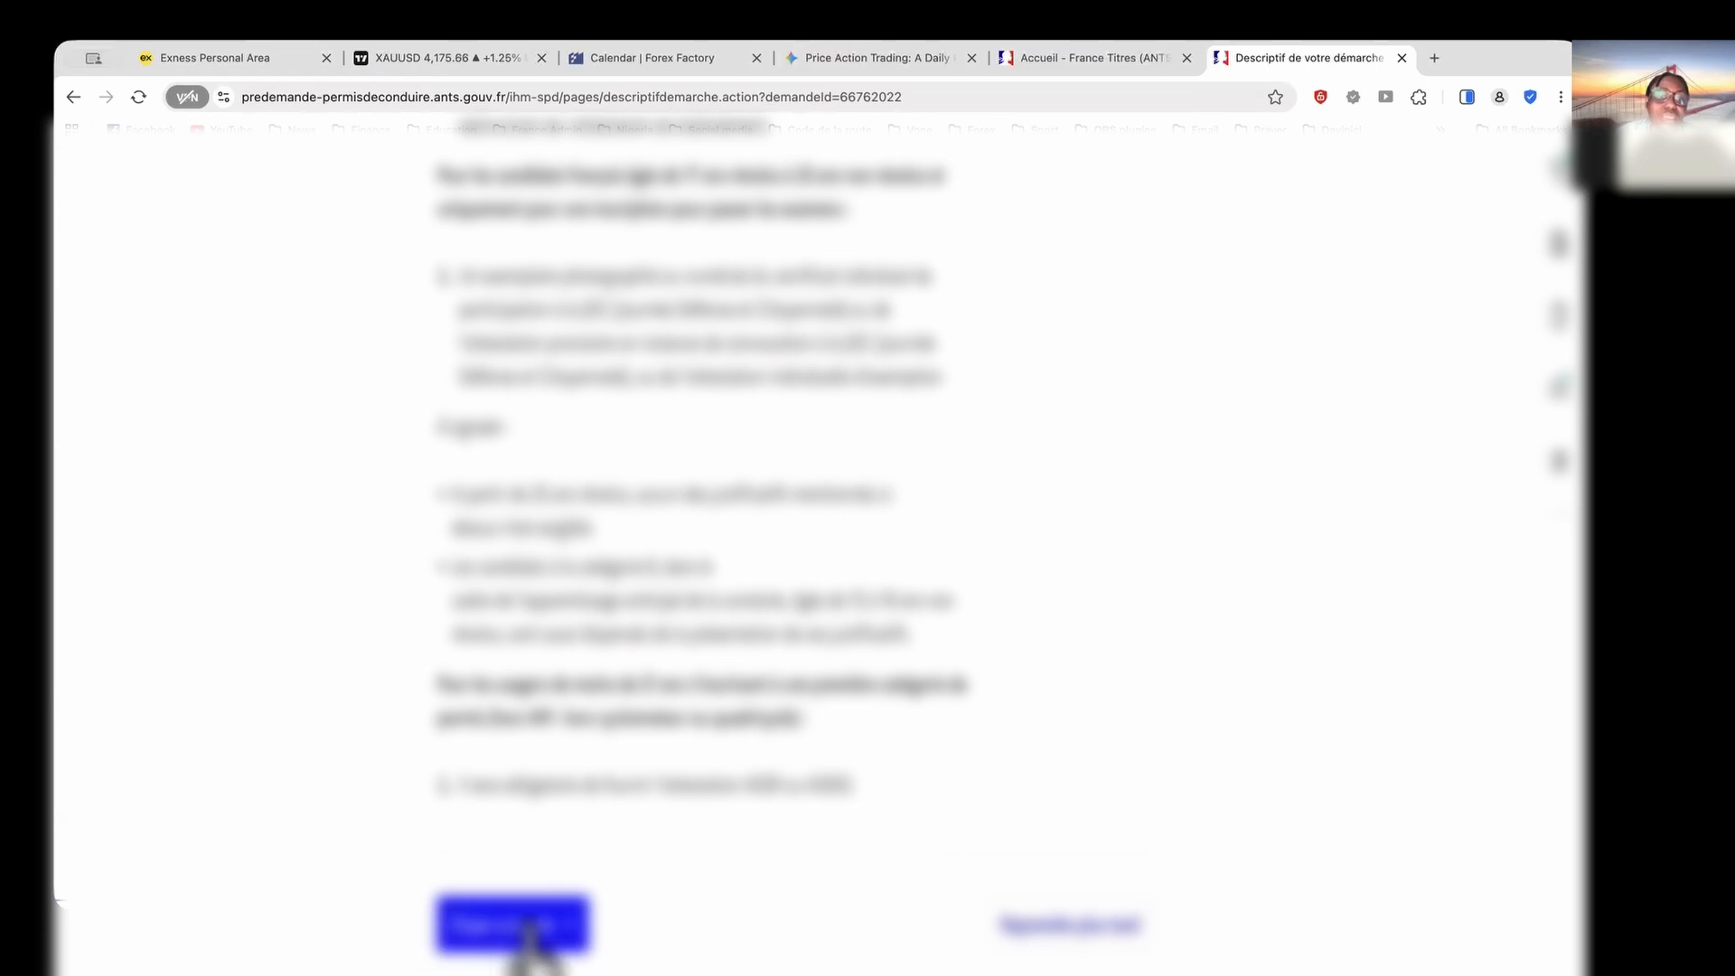
Examine the birth name, usual name, sex and first name fields of the État civil form
scroll(763, 690, down, 4)
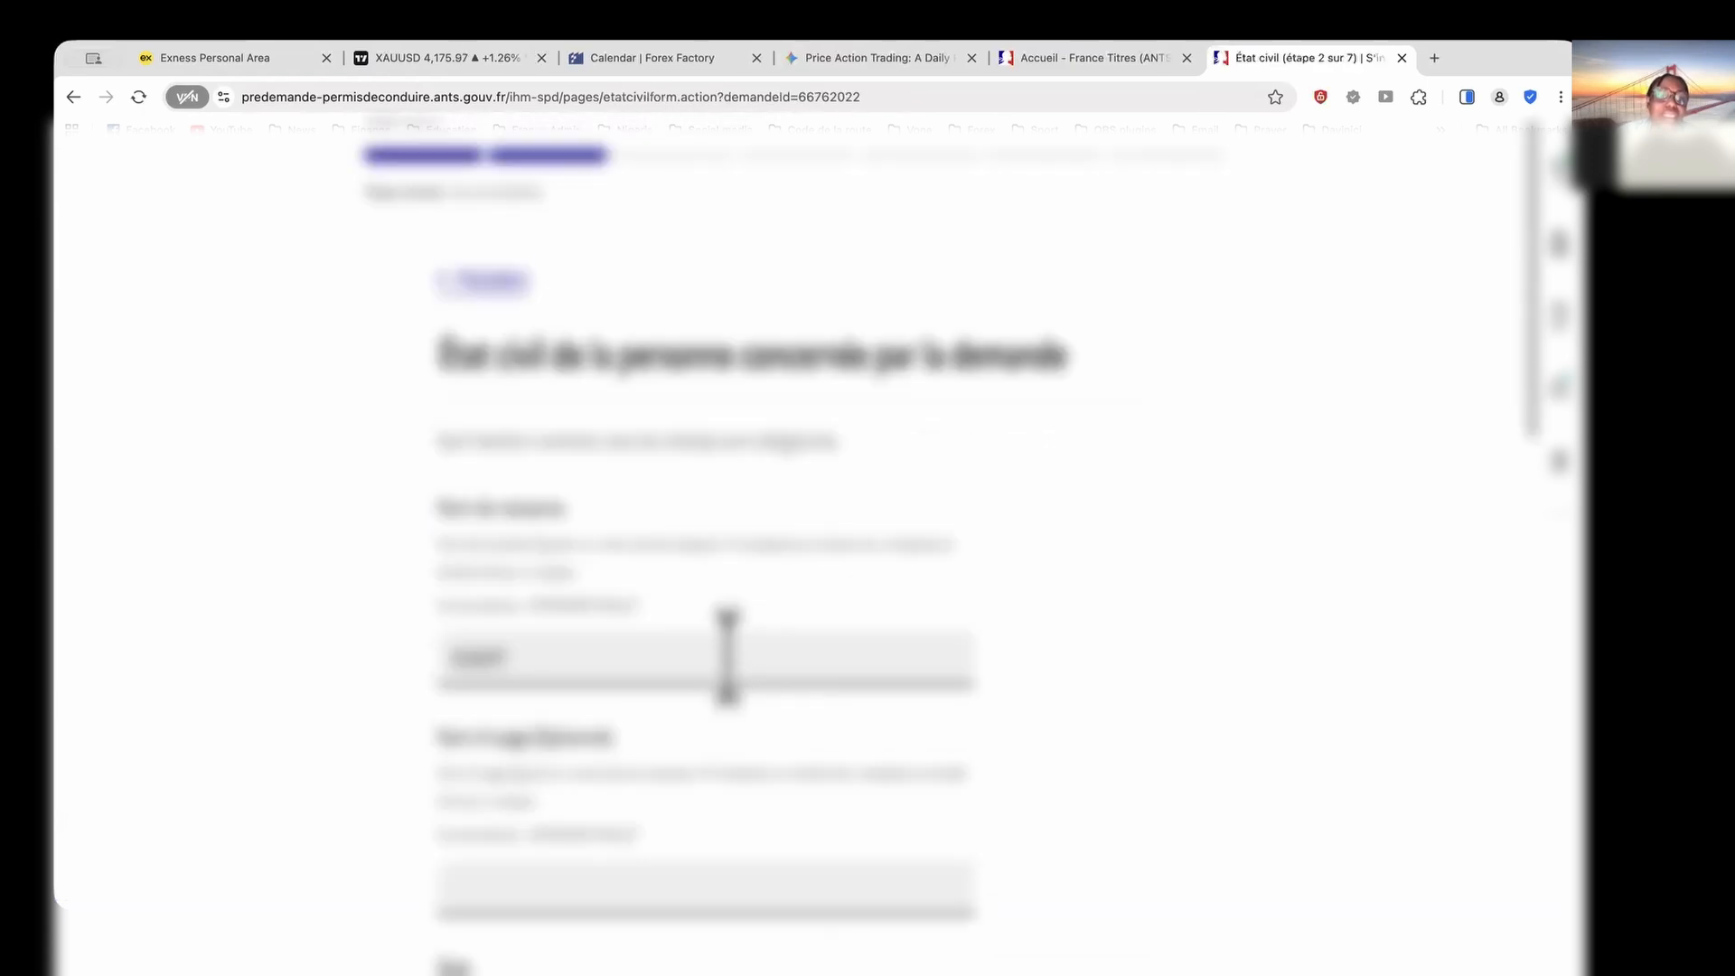
scroll(728, 655, down, 4)
scroll(631, 458, up, 1)
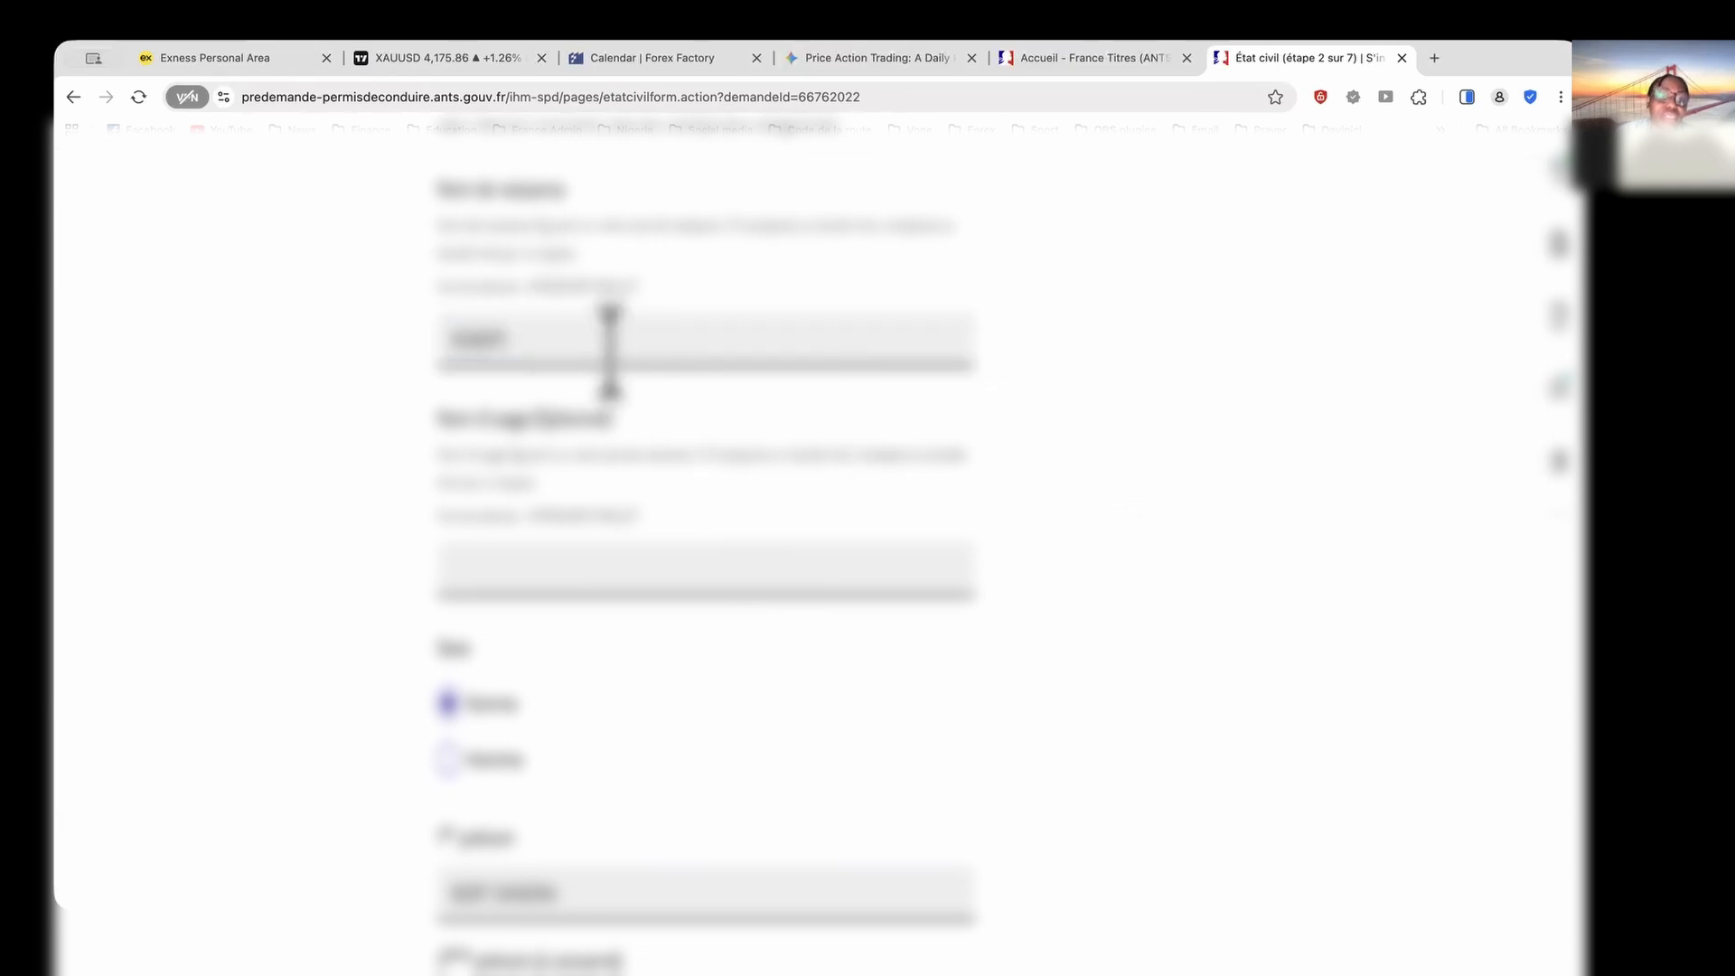
scroll(707, 795, down, 2)
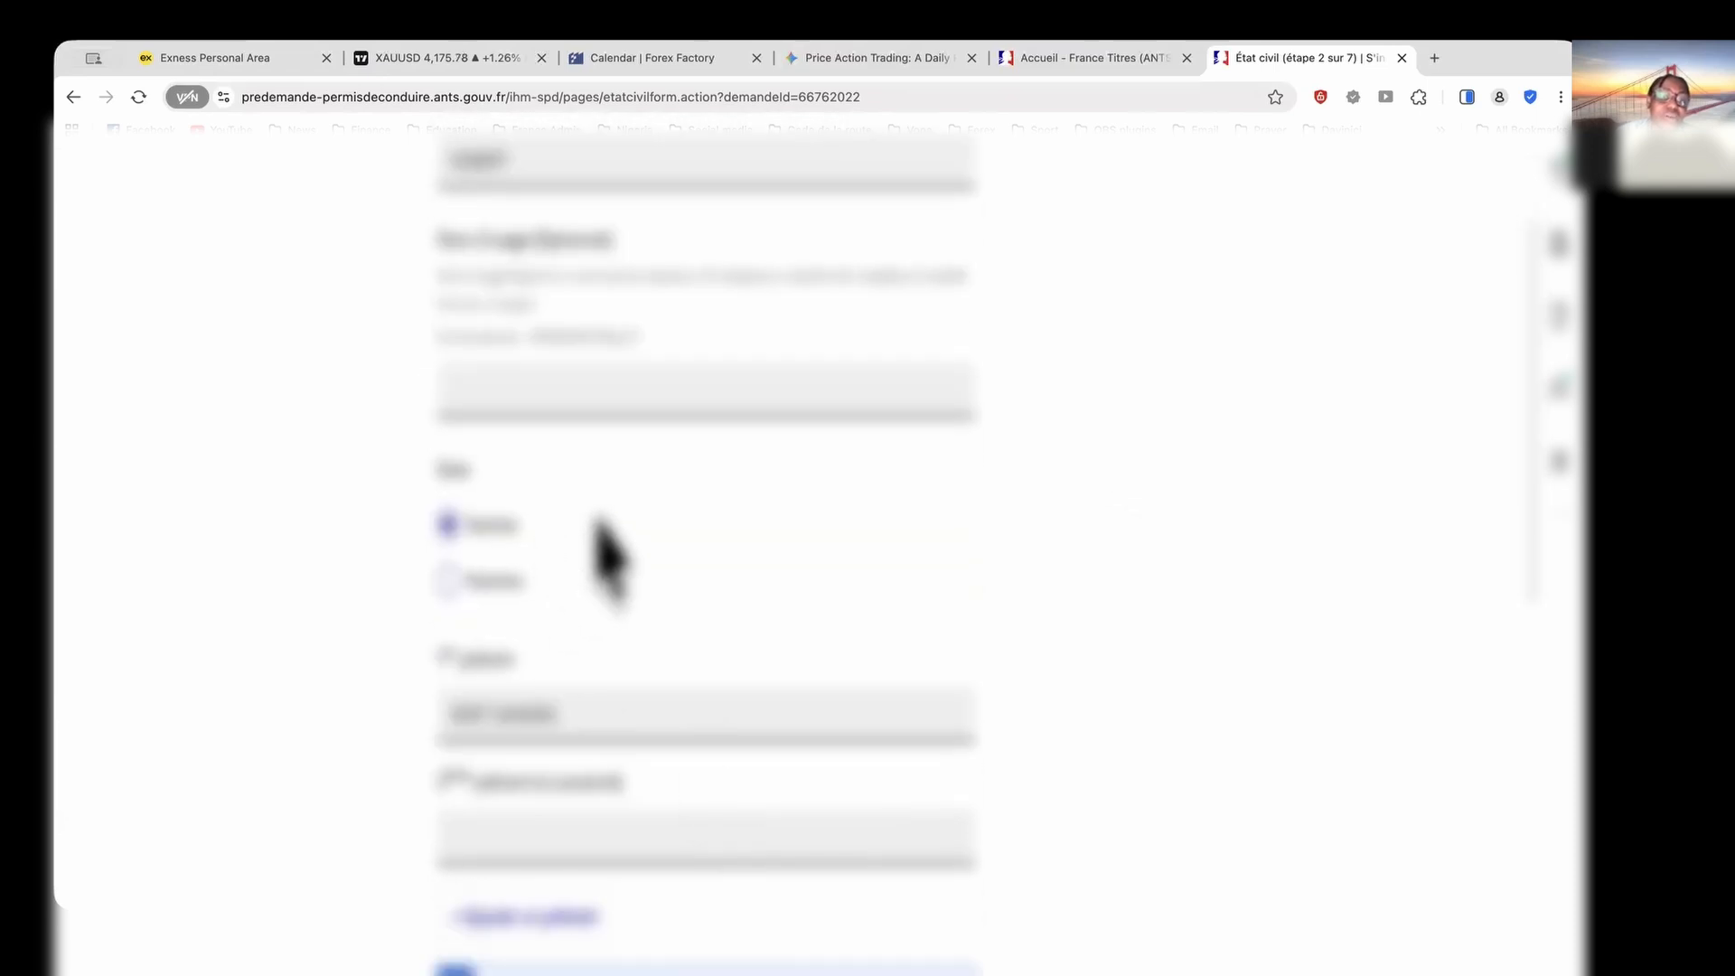
scroll(985, 542, up, 8)
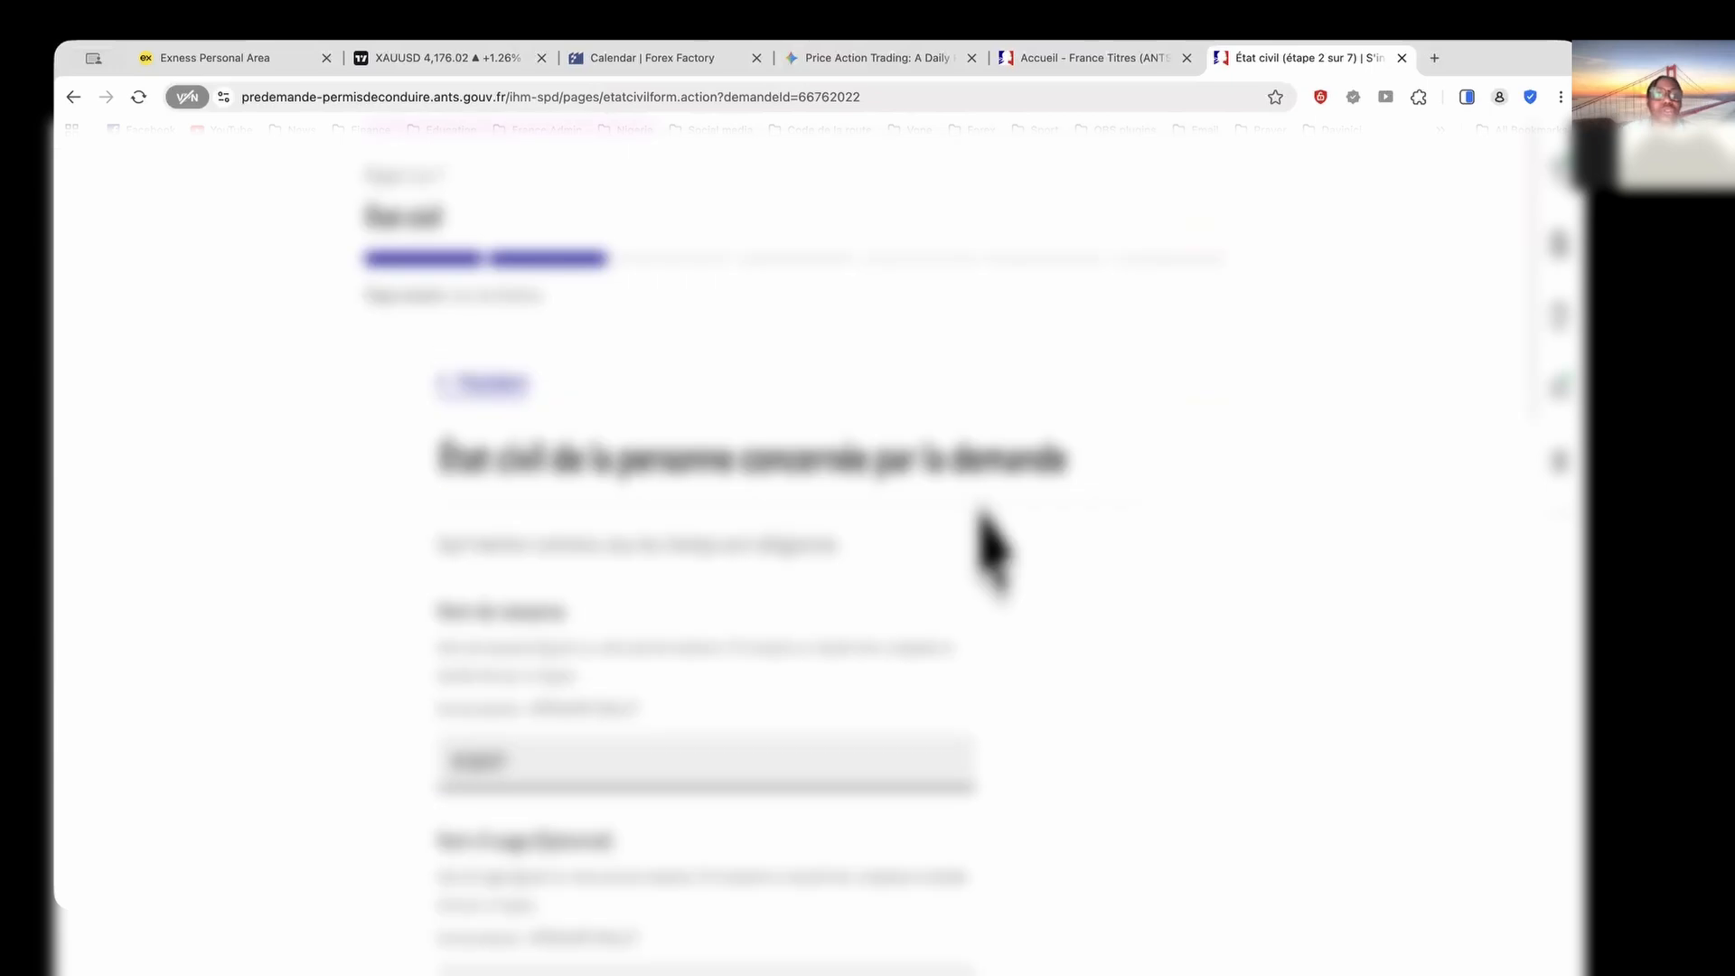